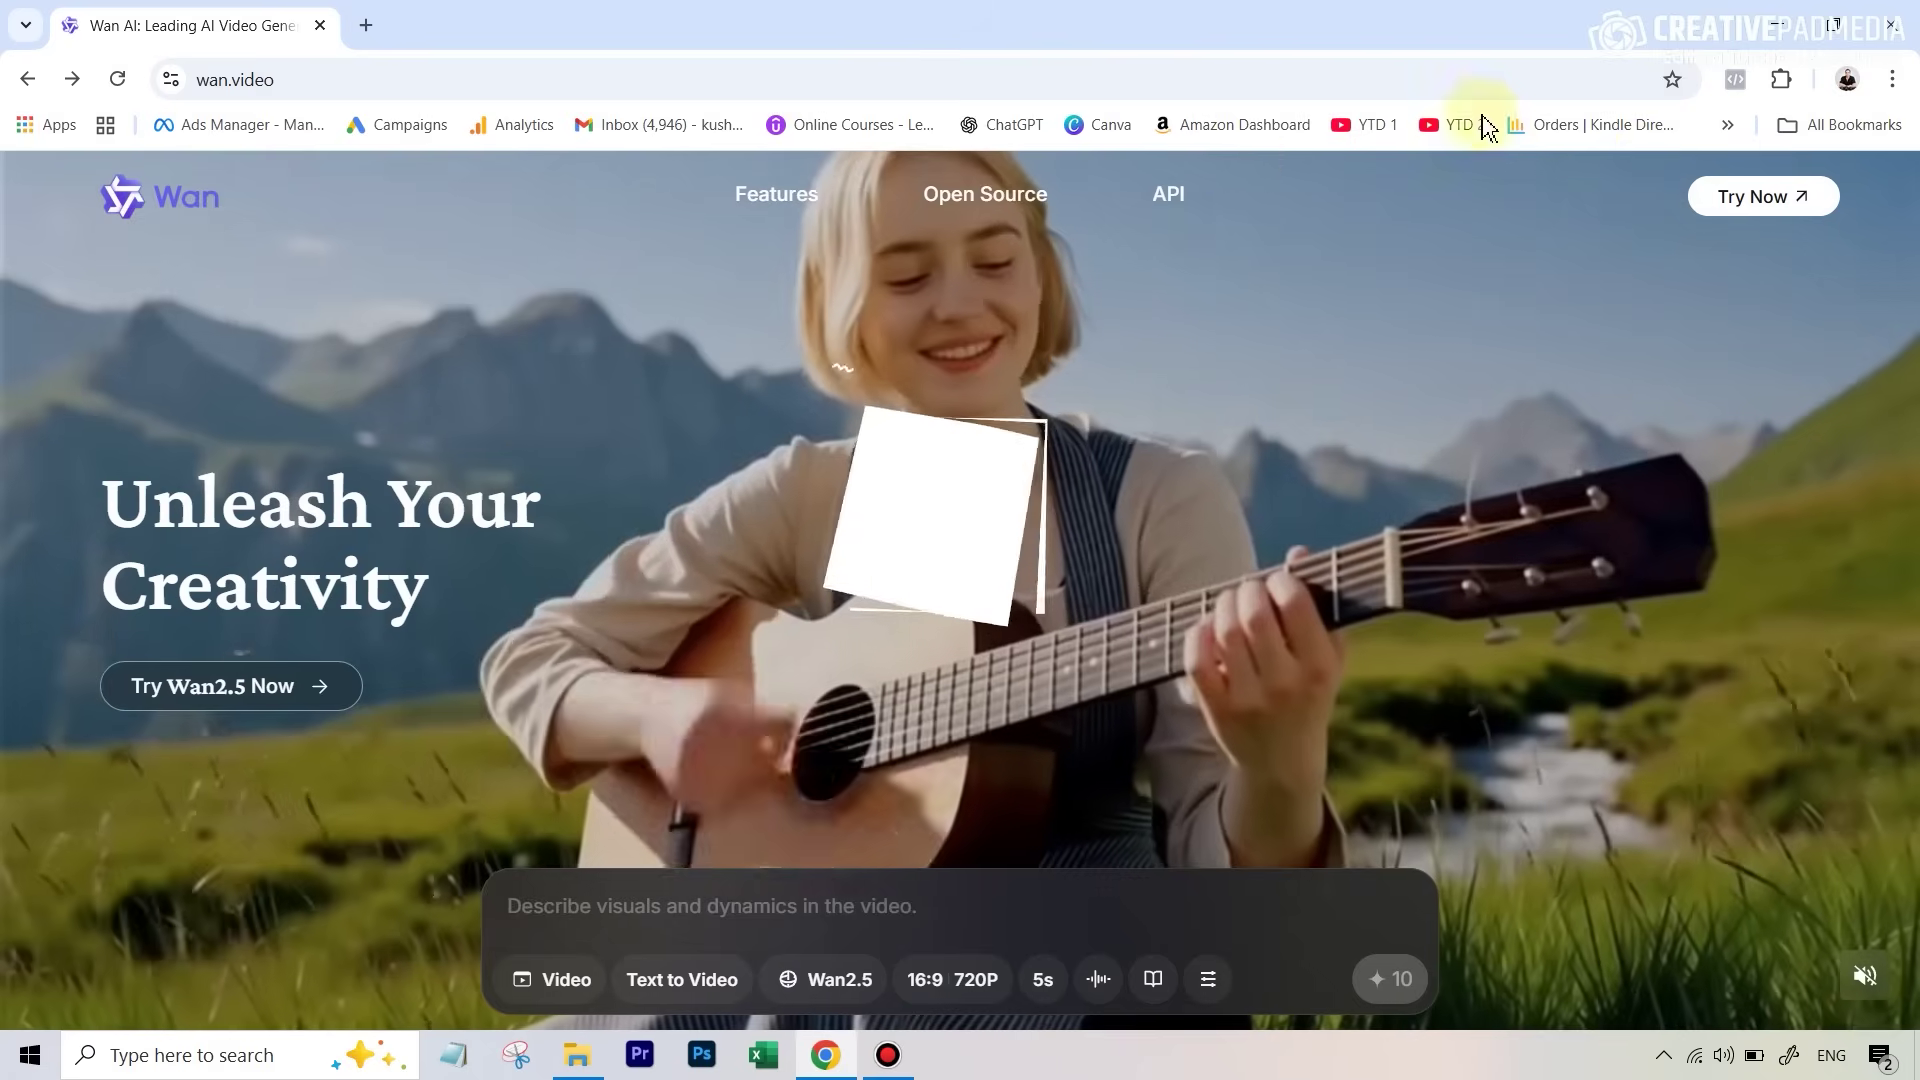
# Step: Open Wan's generation workspace from the home page and set the media type to Avatar
pyautogui.click(1755, 206)
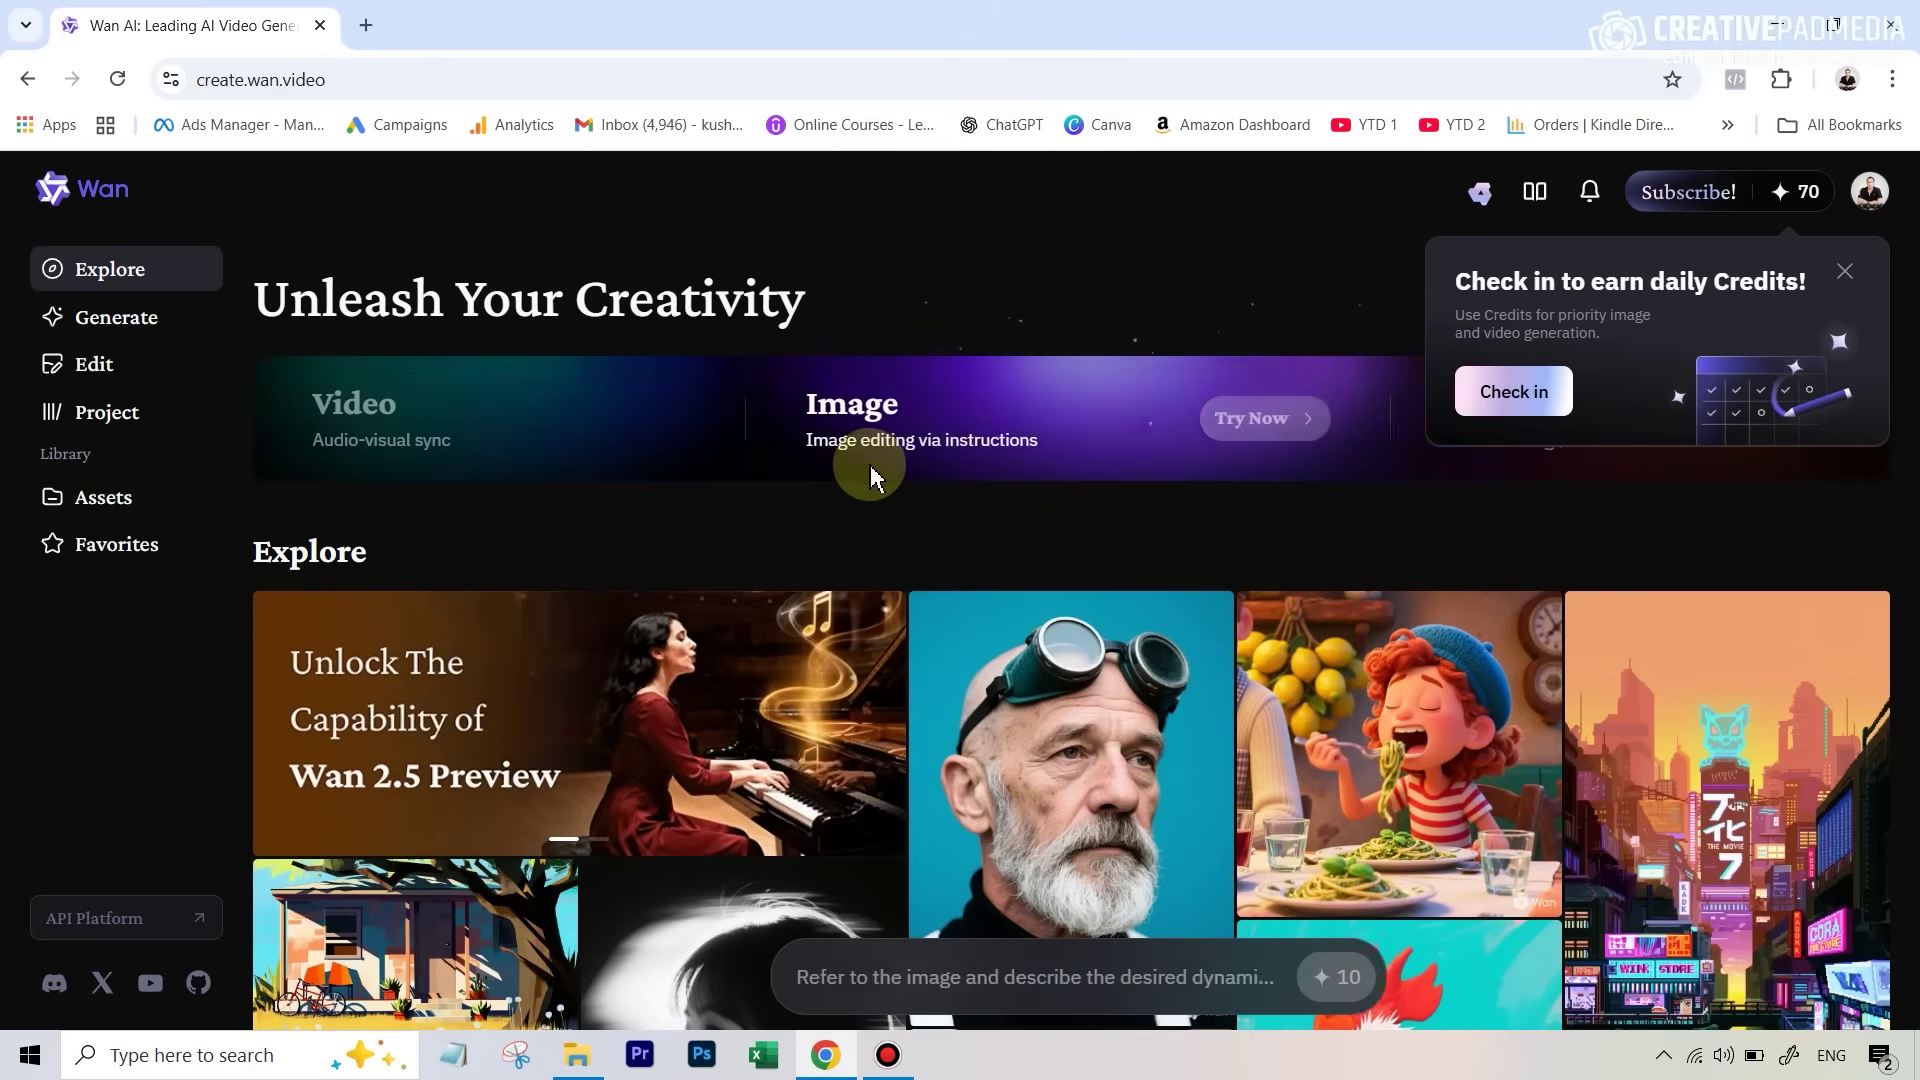
pyautogui.click(118, 330)
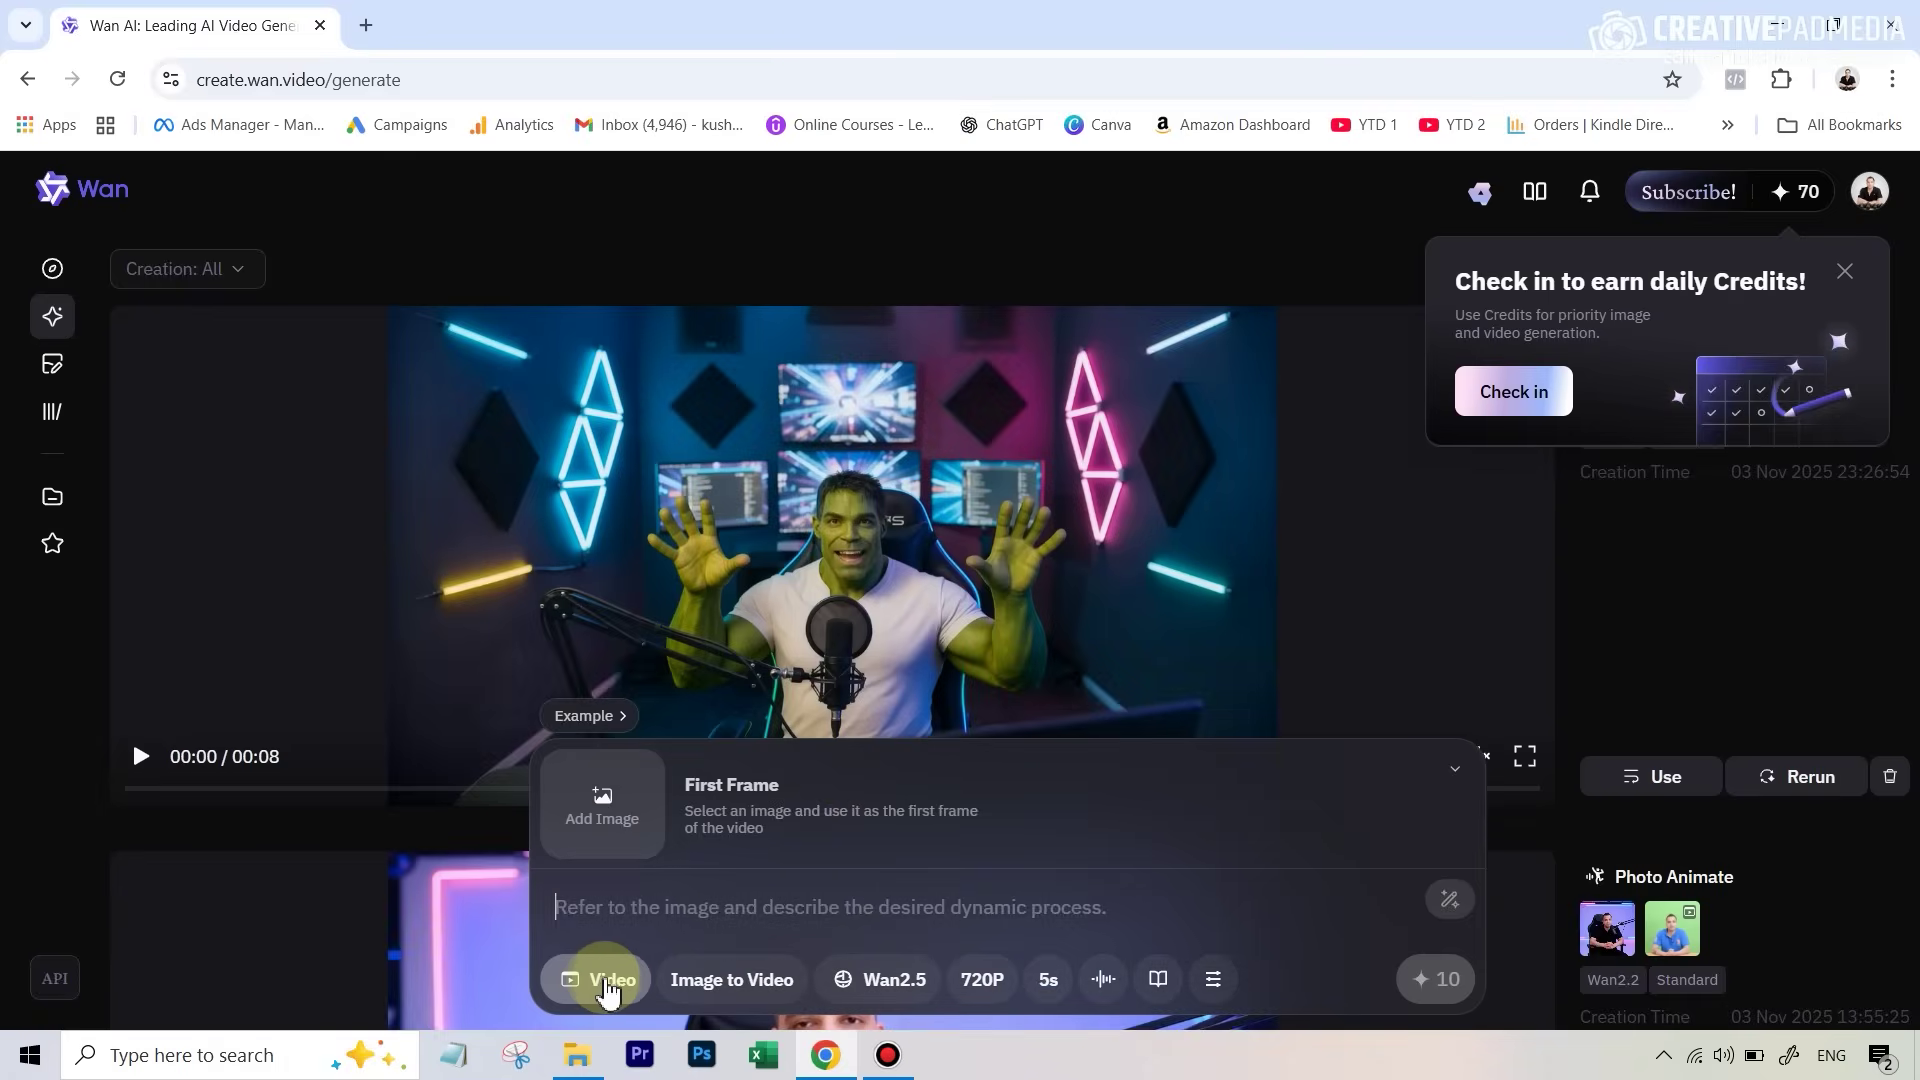
pyautogui.click(608, 985)
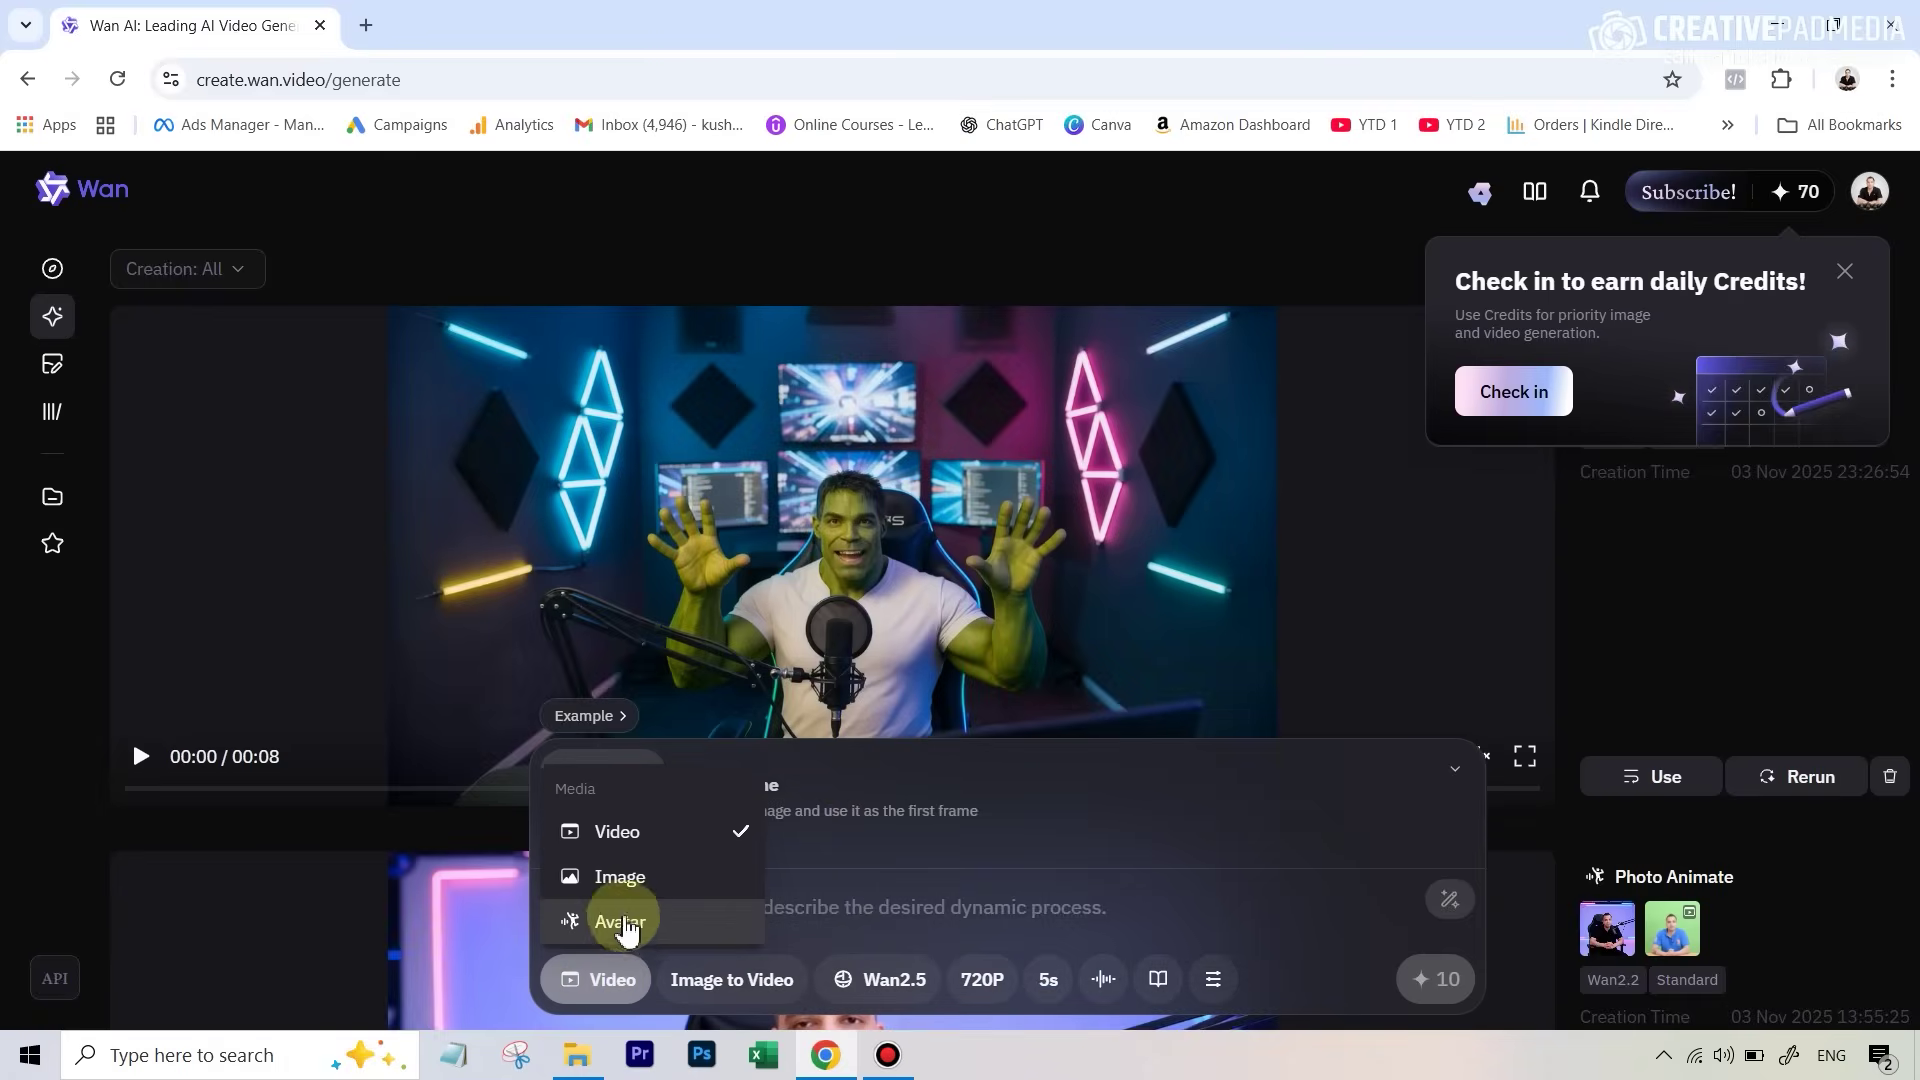
pyautogui.click(634, 923)
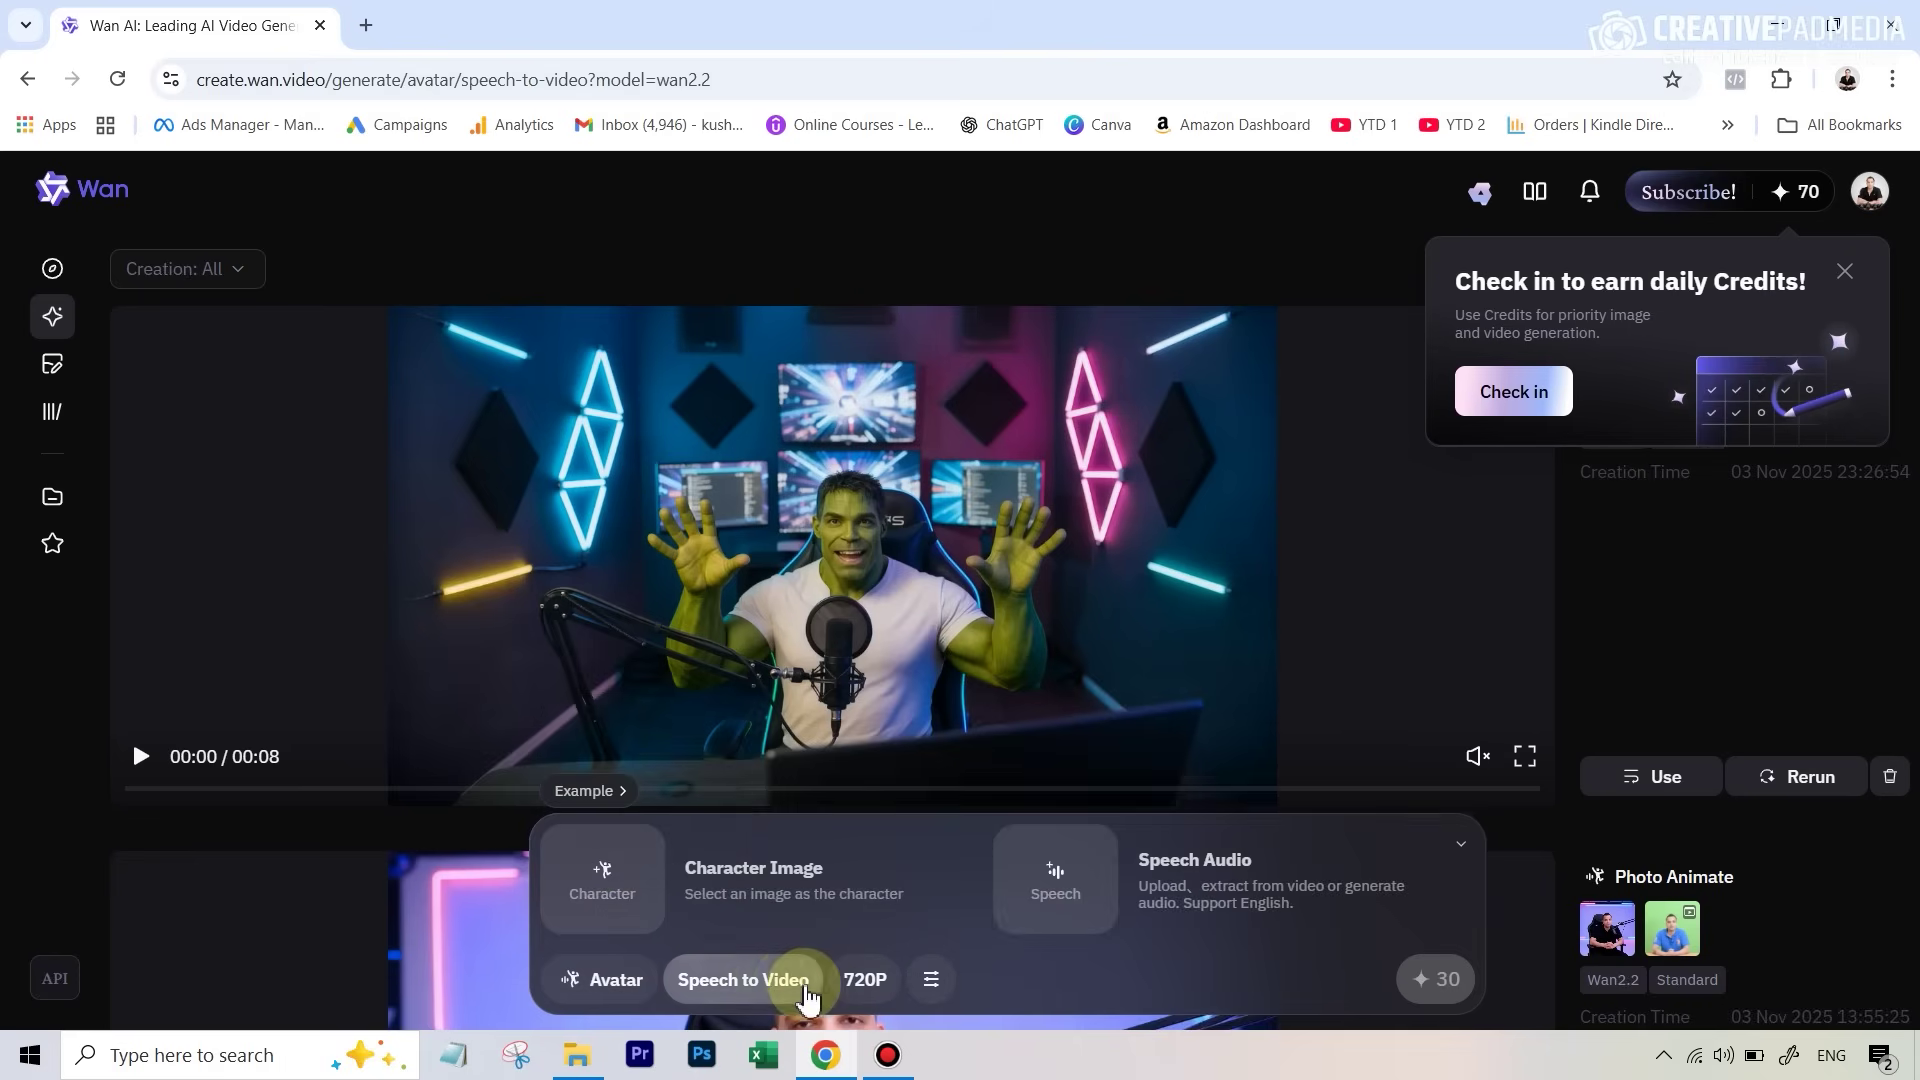
# Step: Dismiss the daily credits check-in notice and set the avatar function to Character Swap
pyautogui.click(782, 988)
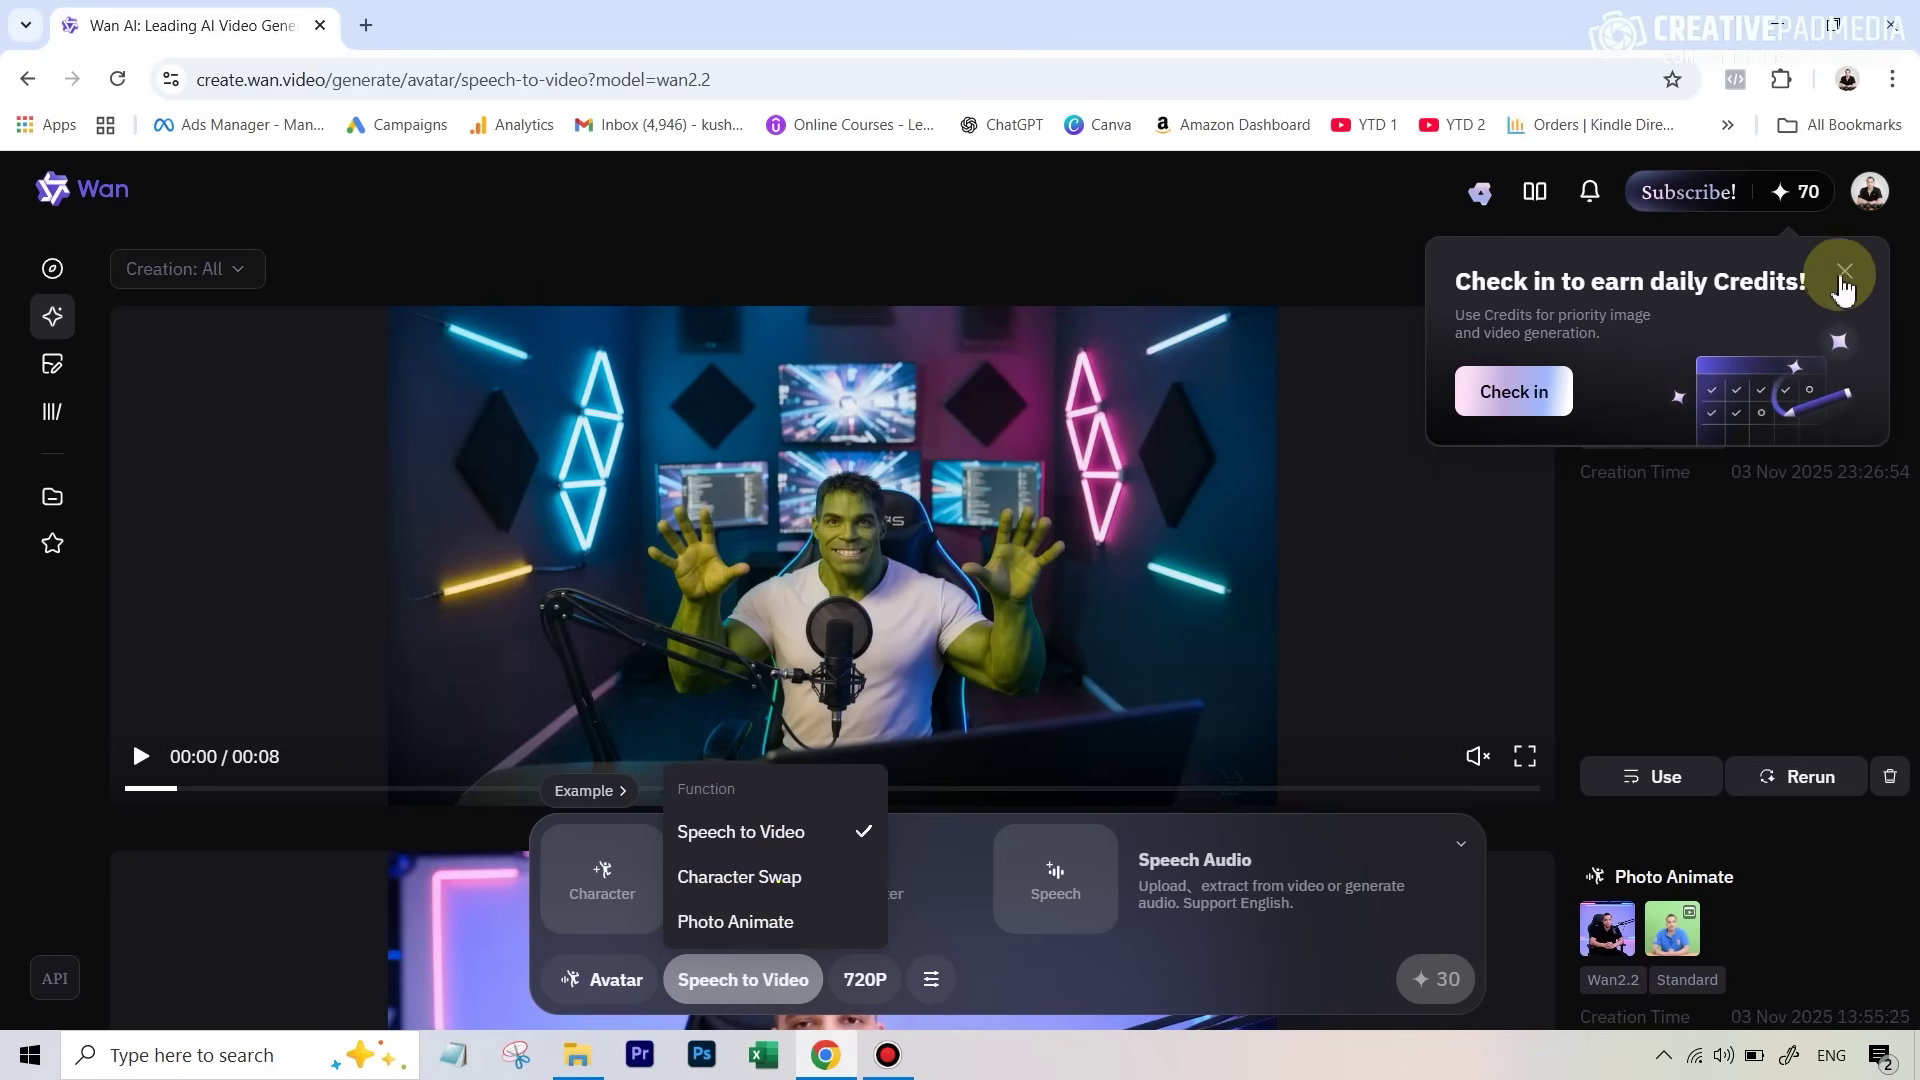
pyautogui.click(1848, 277)
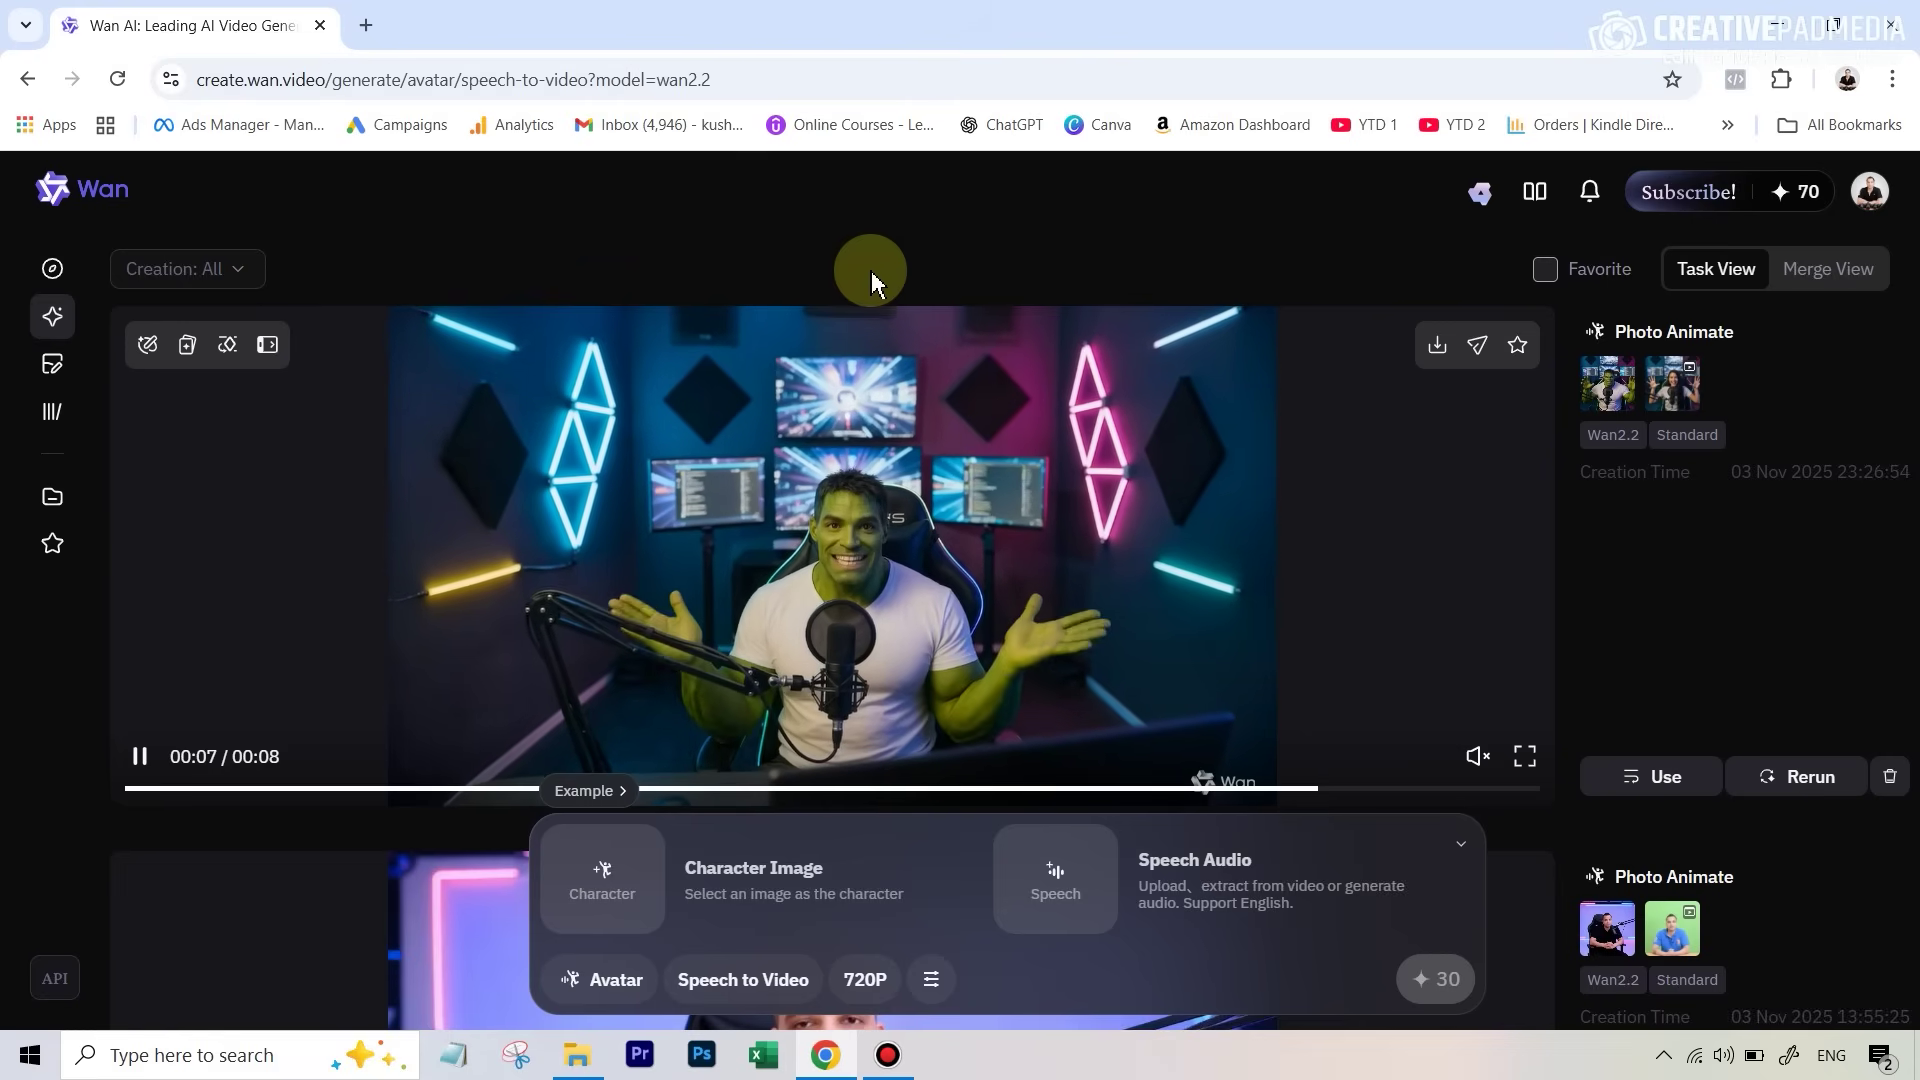
pyautogui.click(729, 993)
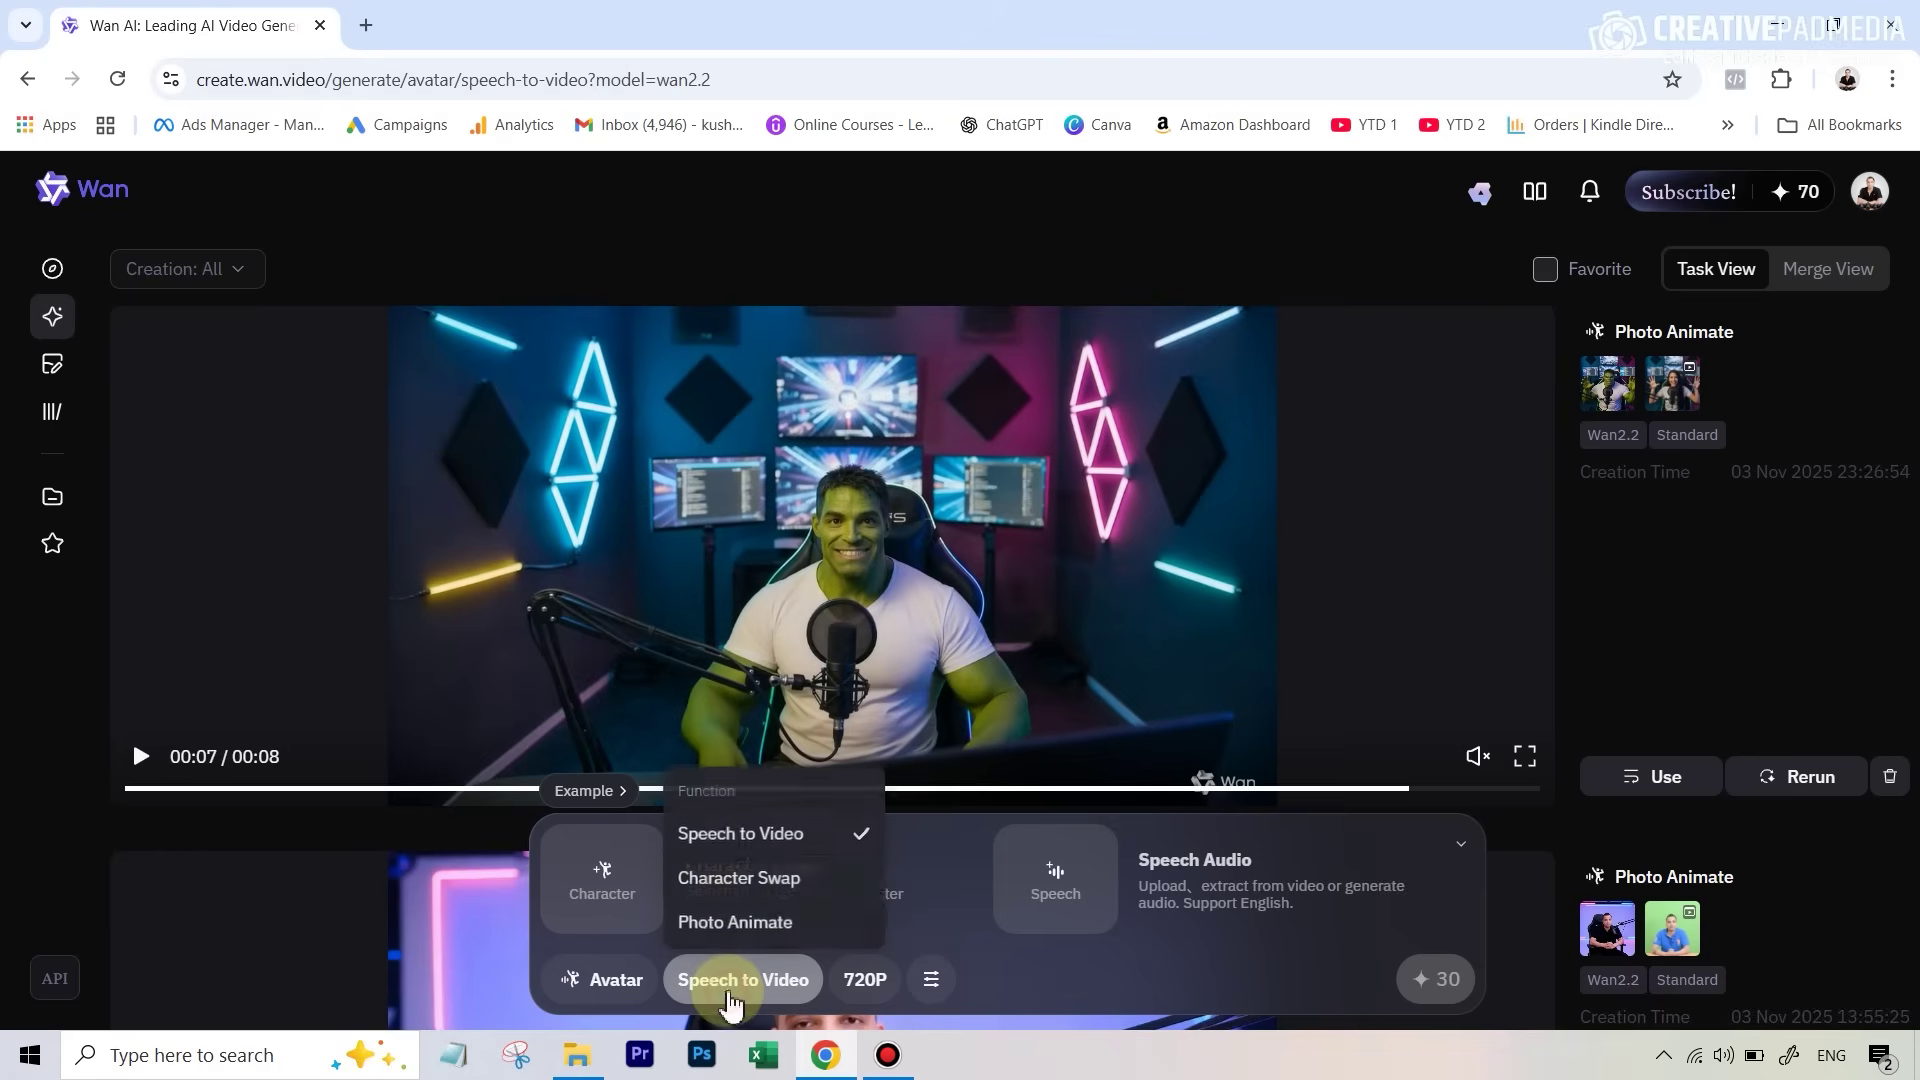
pyautogui.click(765, 880)
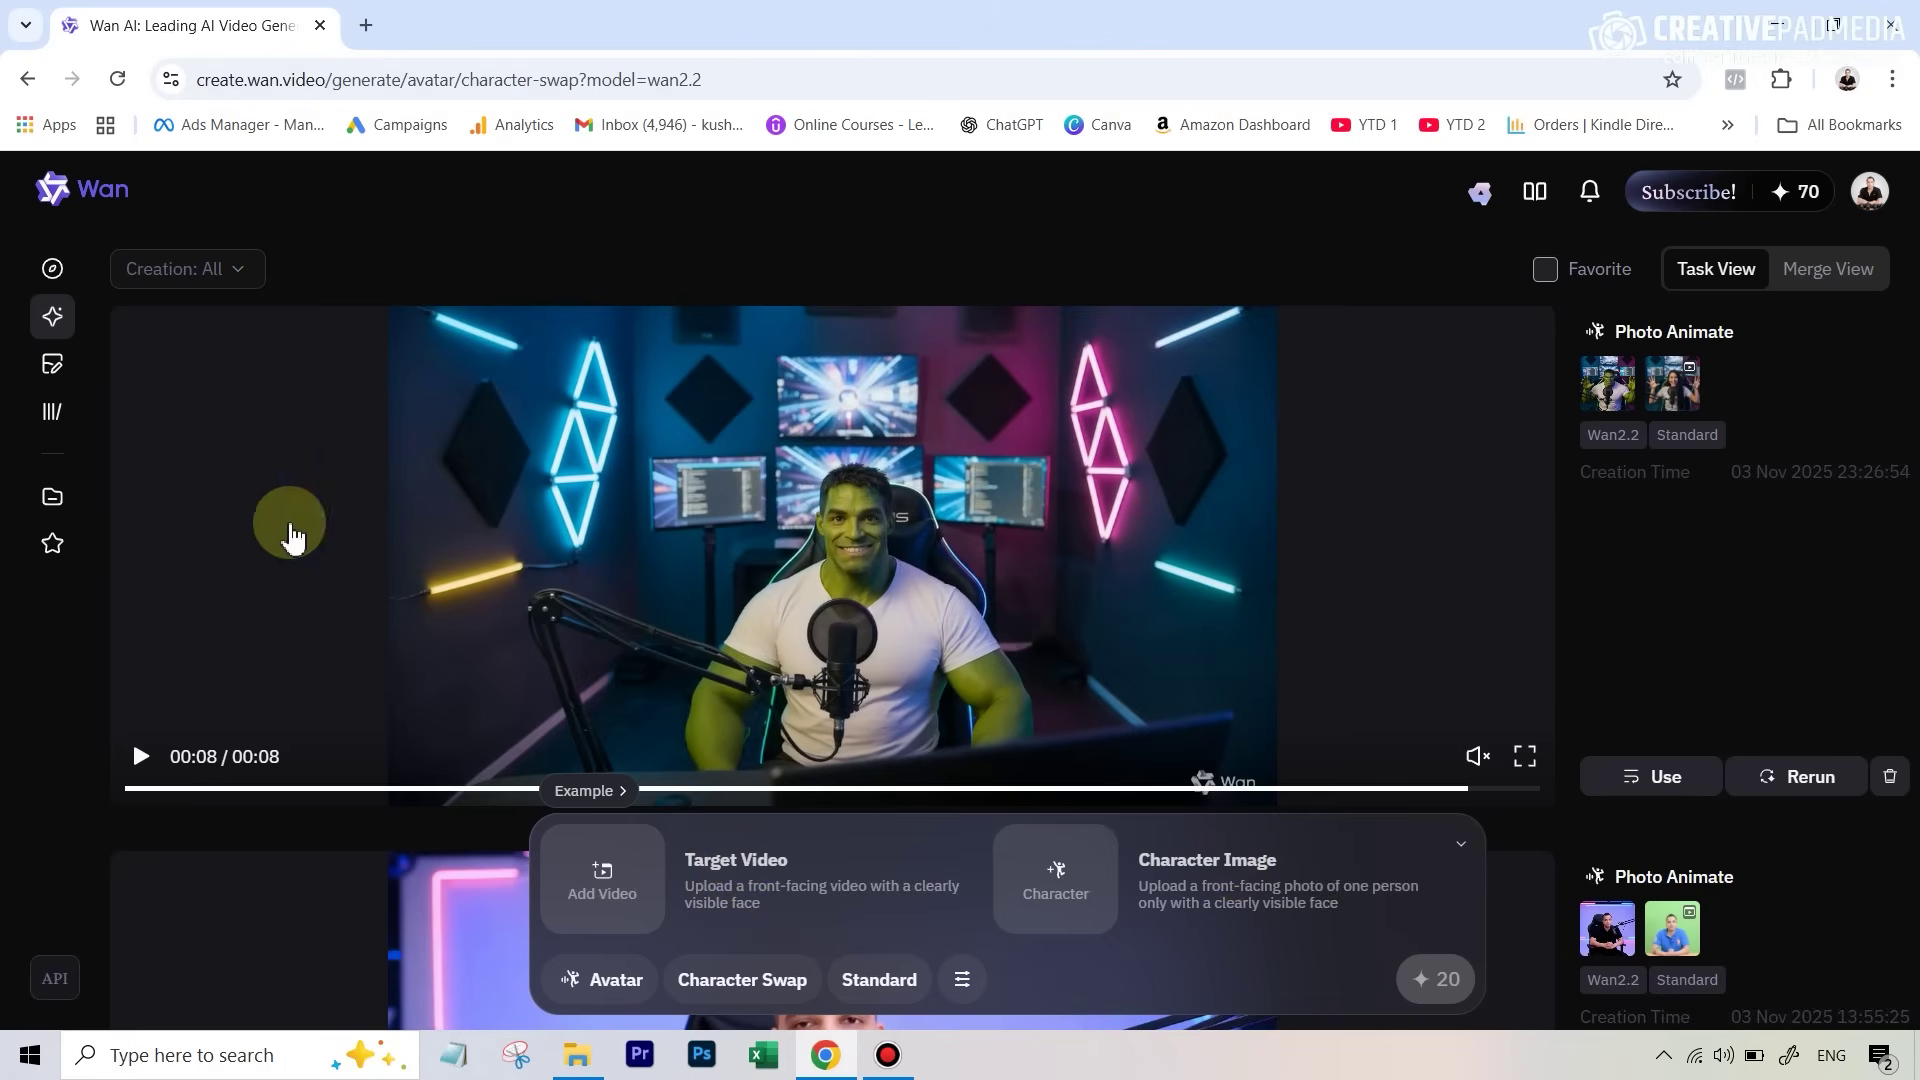
# Step: Upload the suited man's clip as target video with a 15-second trim, and add the portrait of the man in glasses as character image
pyautogui.moveTo(416, 694)
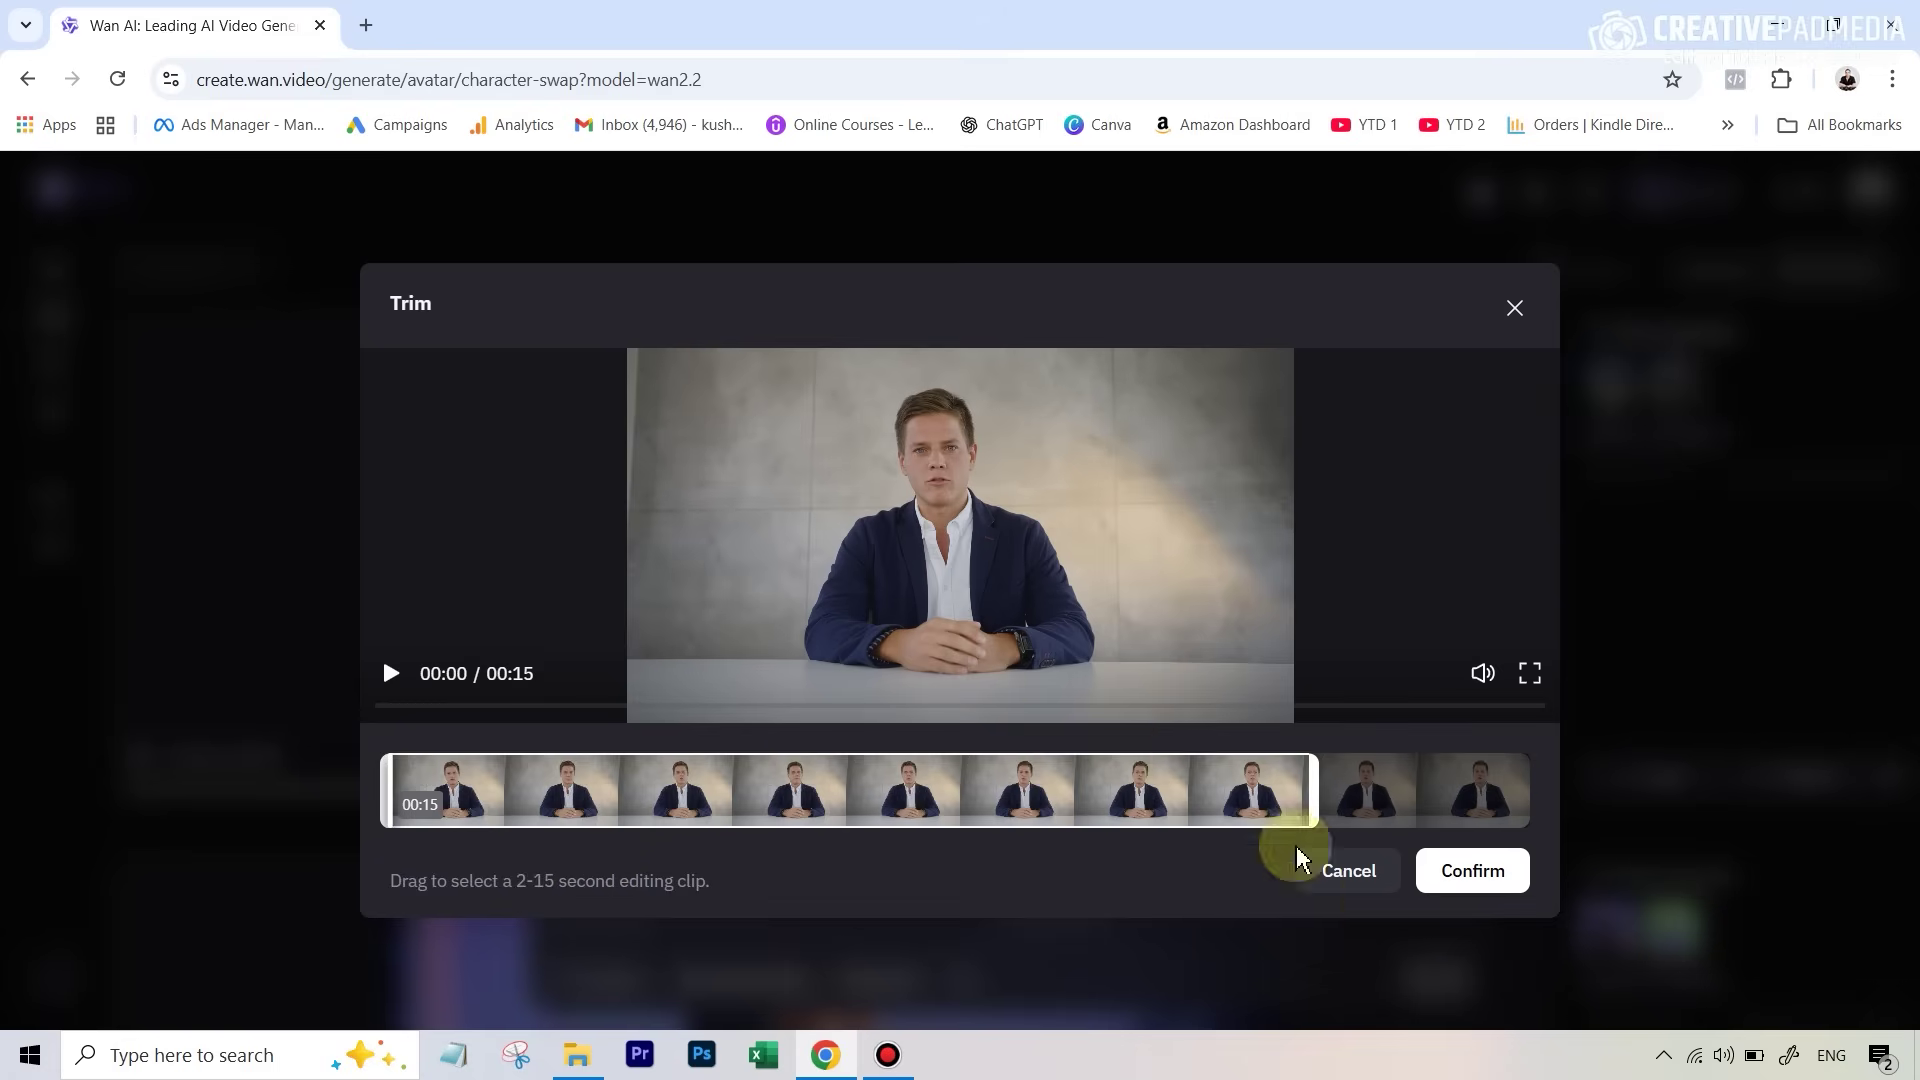
pyautogui.click(1467, 880)
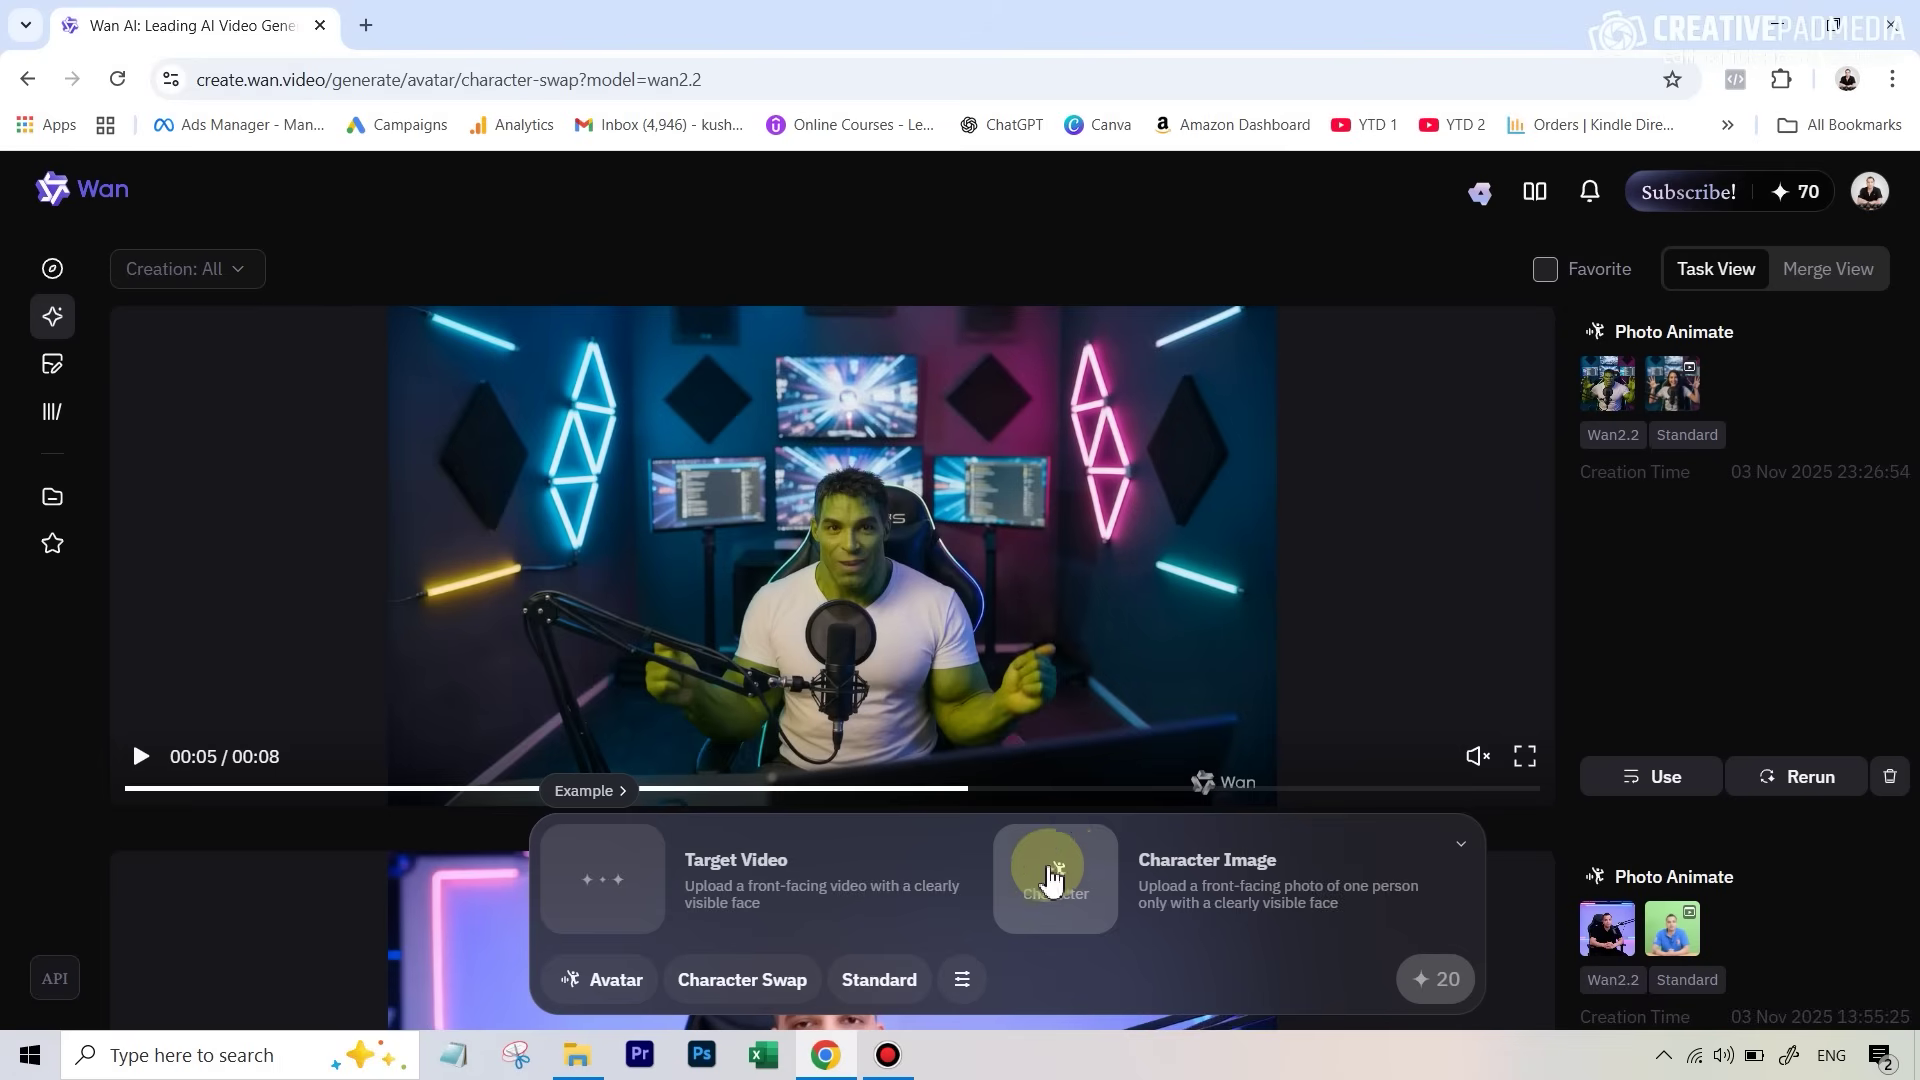
pyautogui.click(590, 790)
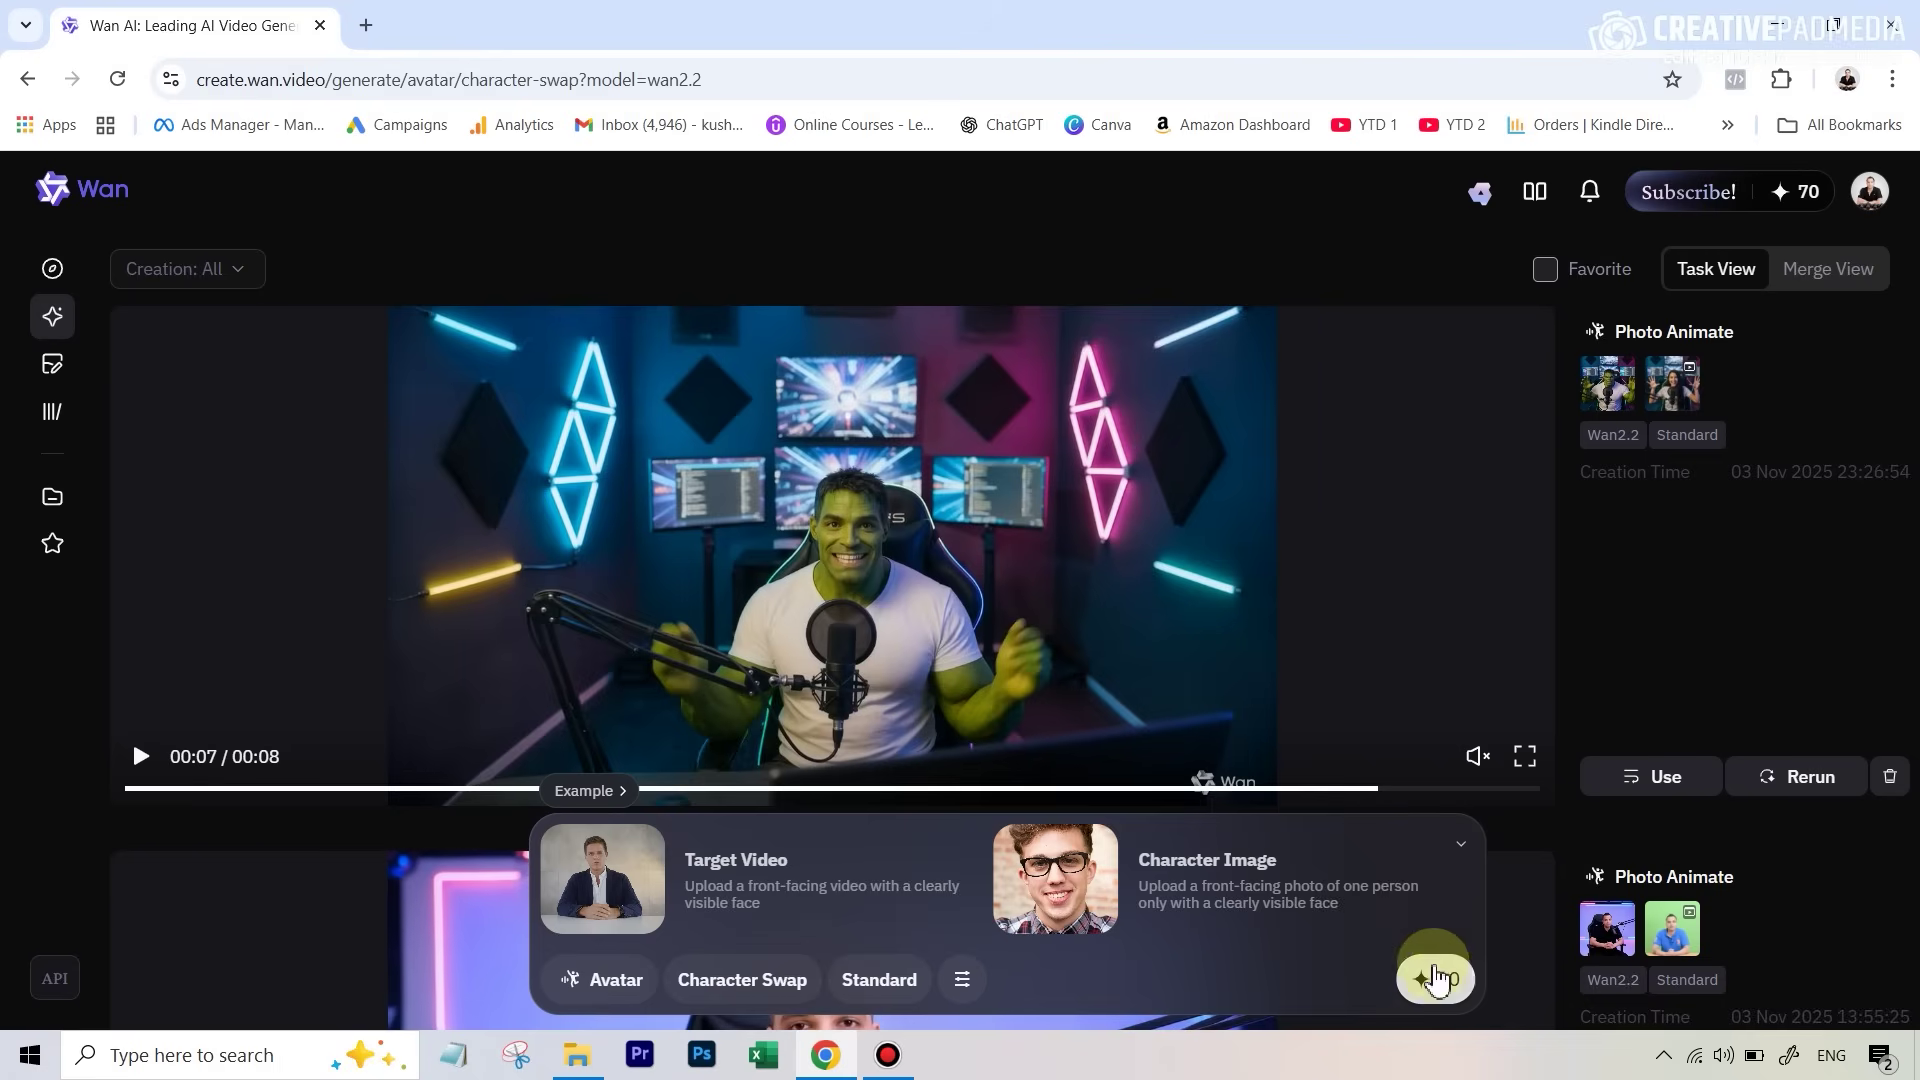
# Step: Turn off Generate with Credits and review the earlier Character Swap video of the man in glasses and plaid shirt
pyautogui.click(963, 981)
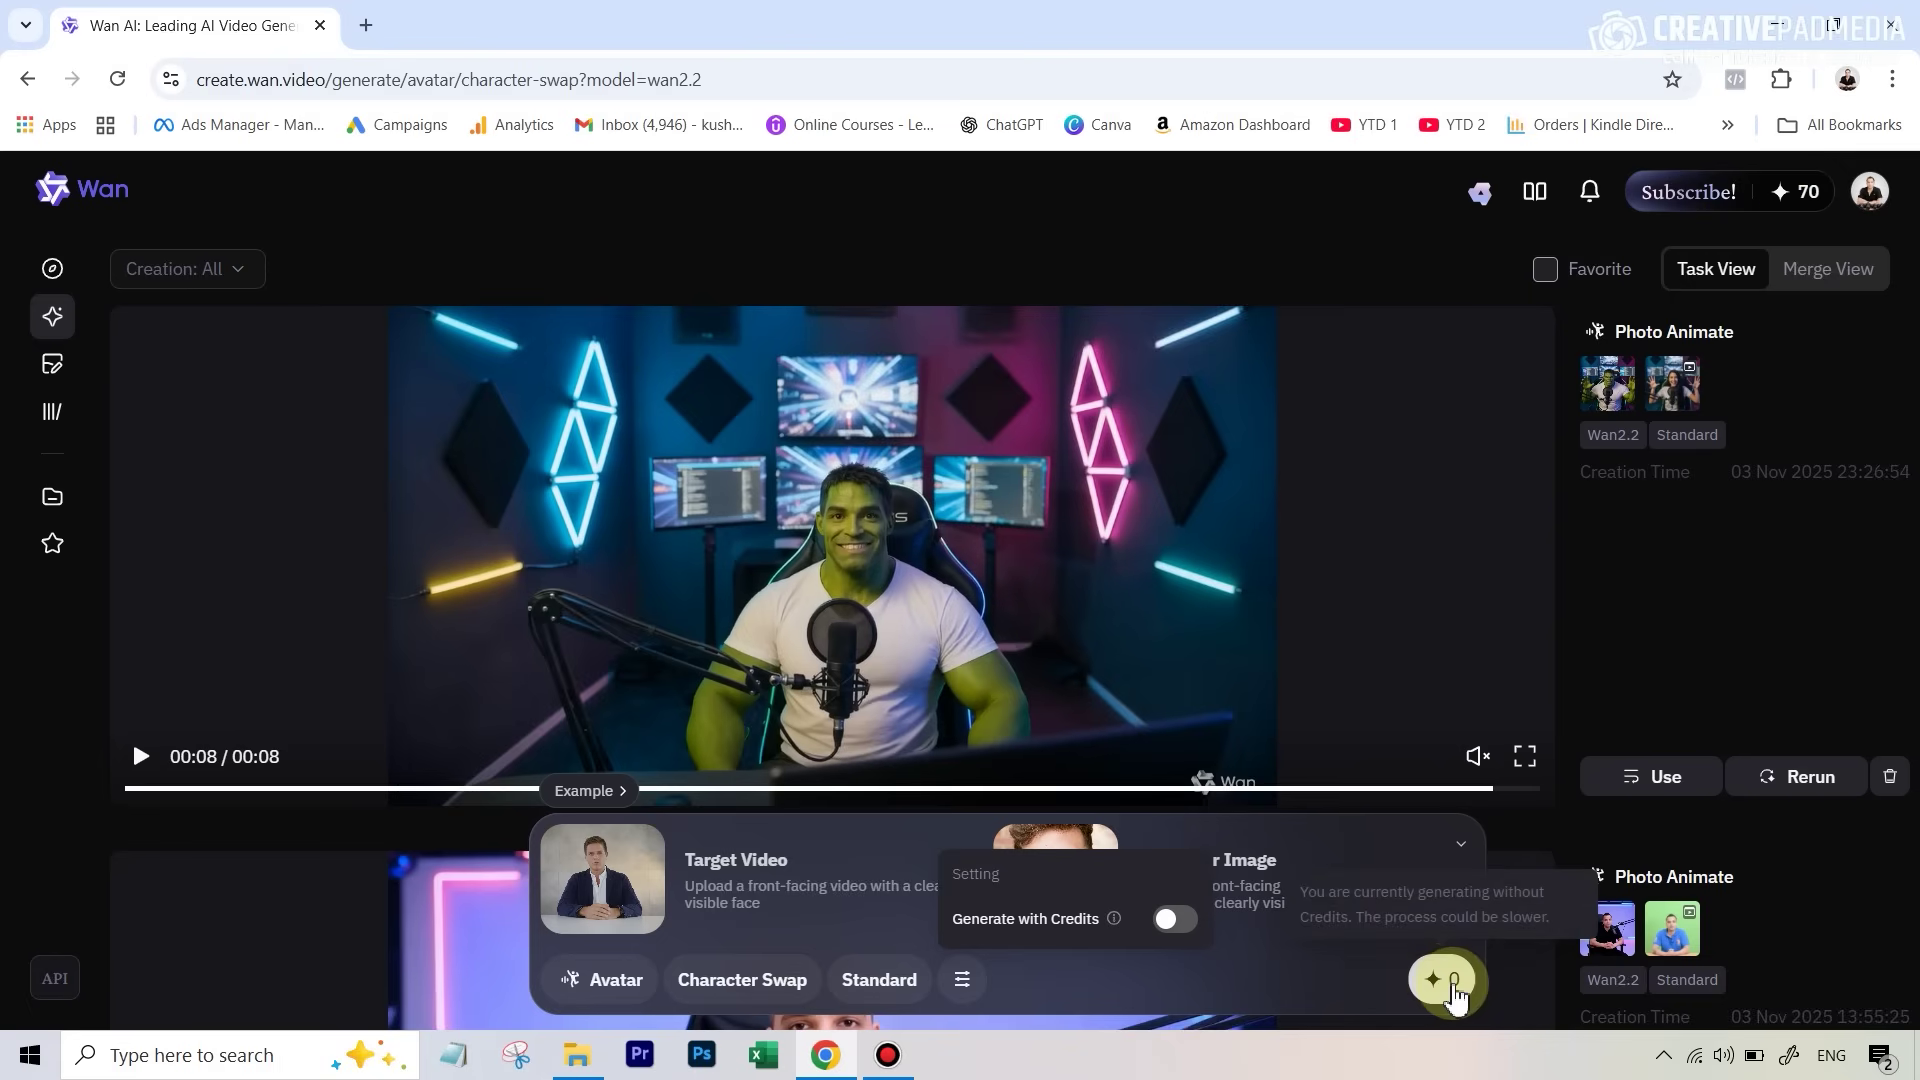
pyautogui.click(1221, 720)
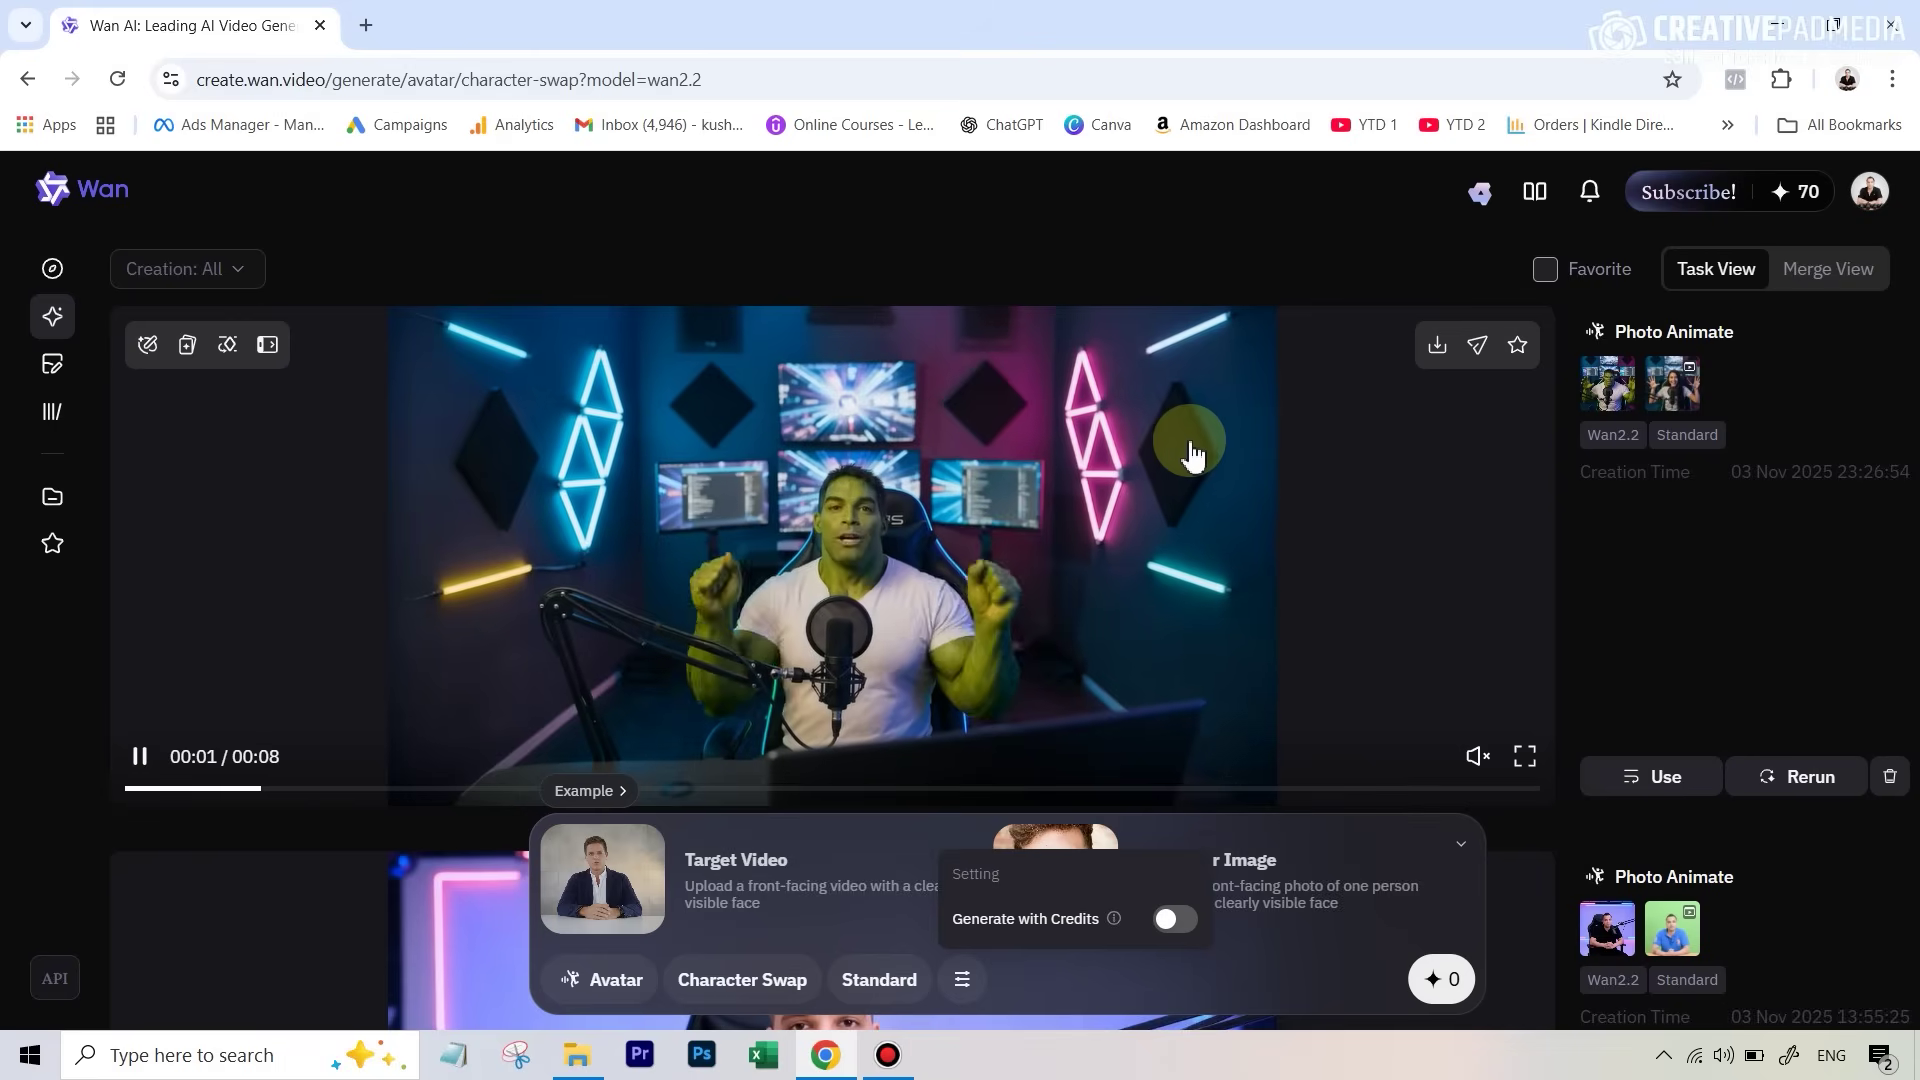
pyautogui.scroll(-10, 1175, 500)
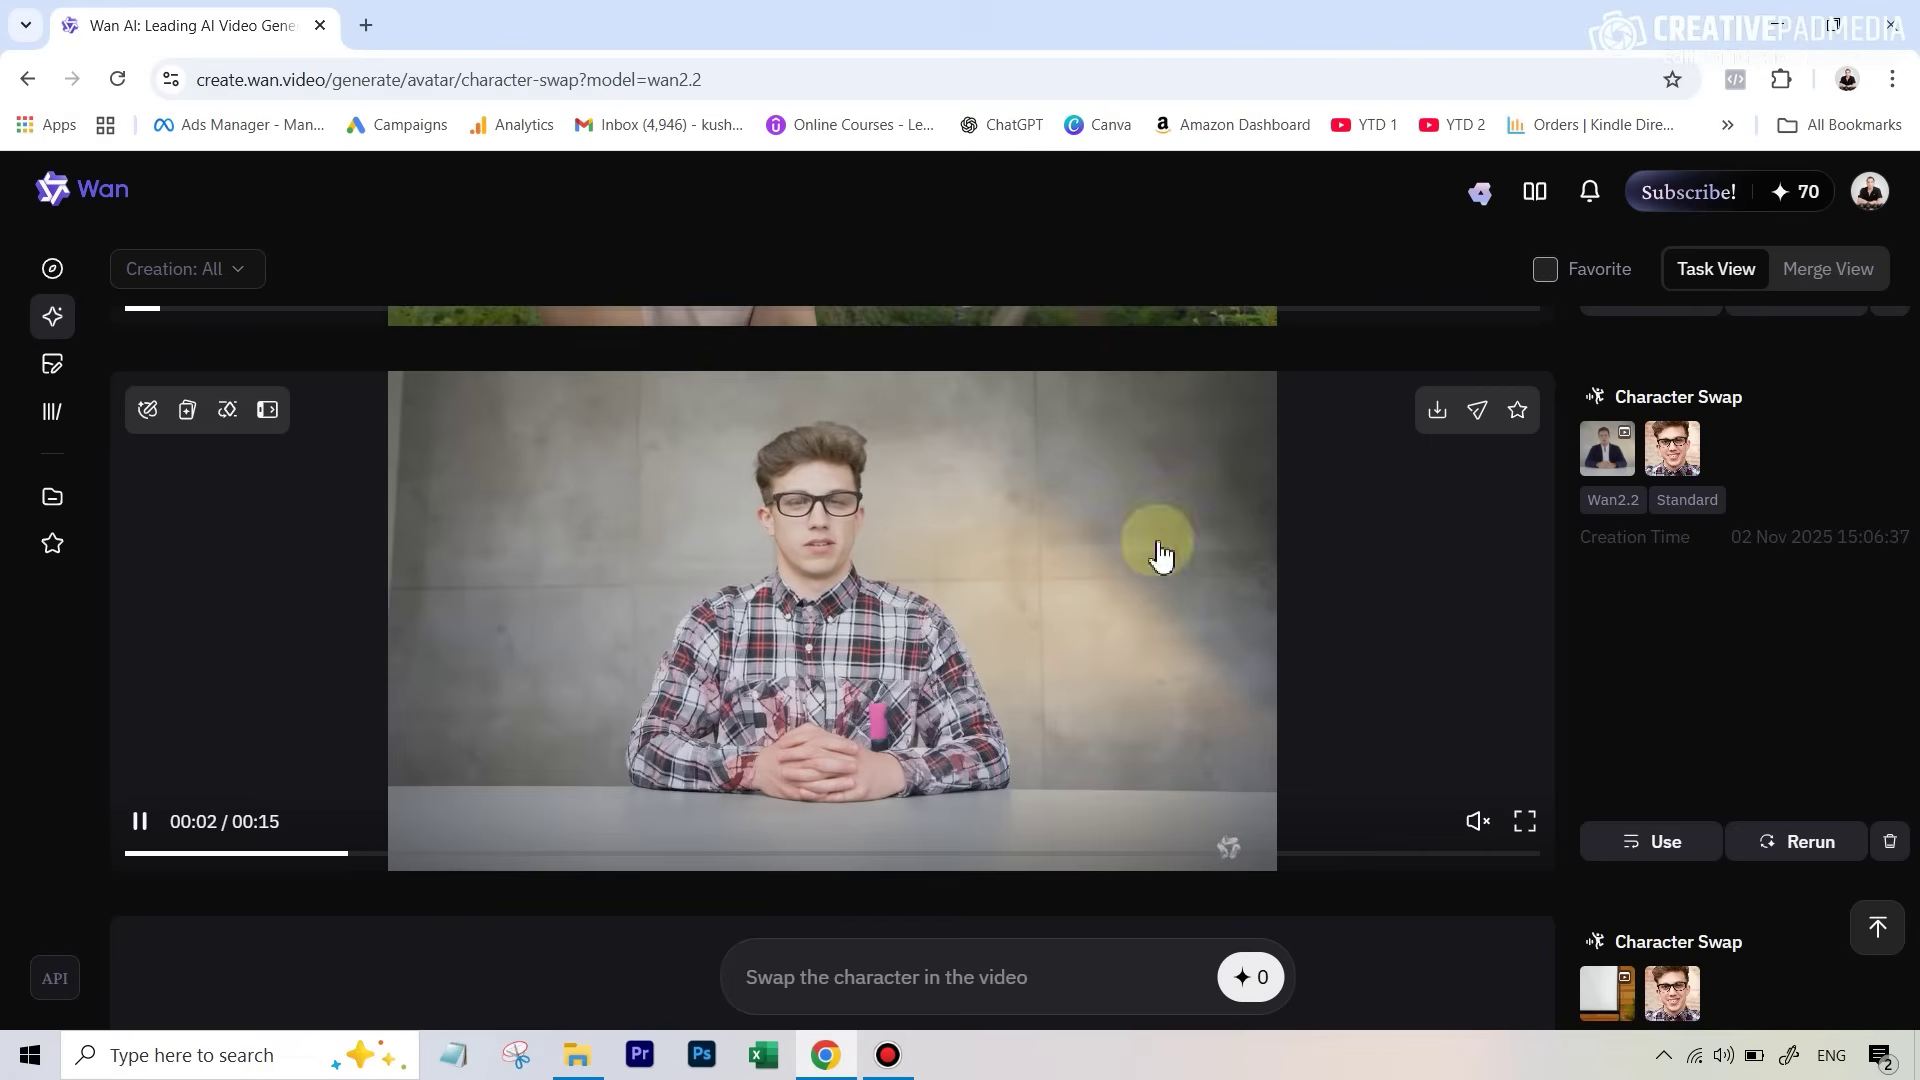
pyautogui.click(727, 630)
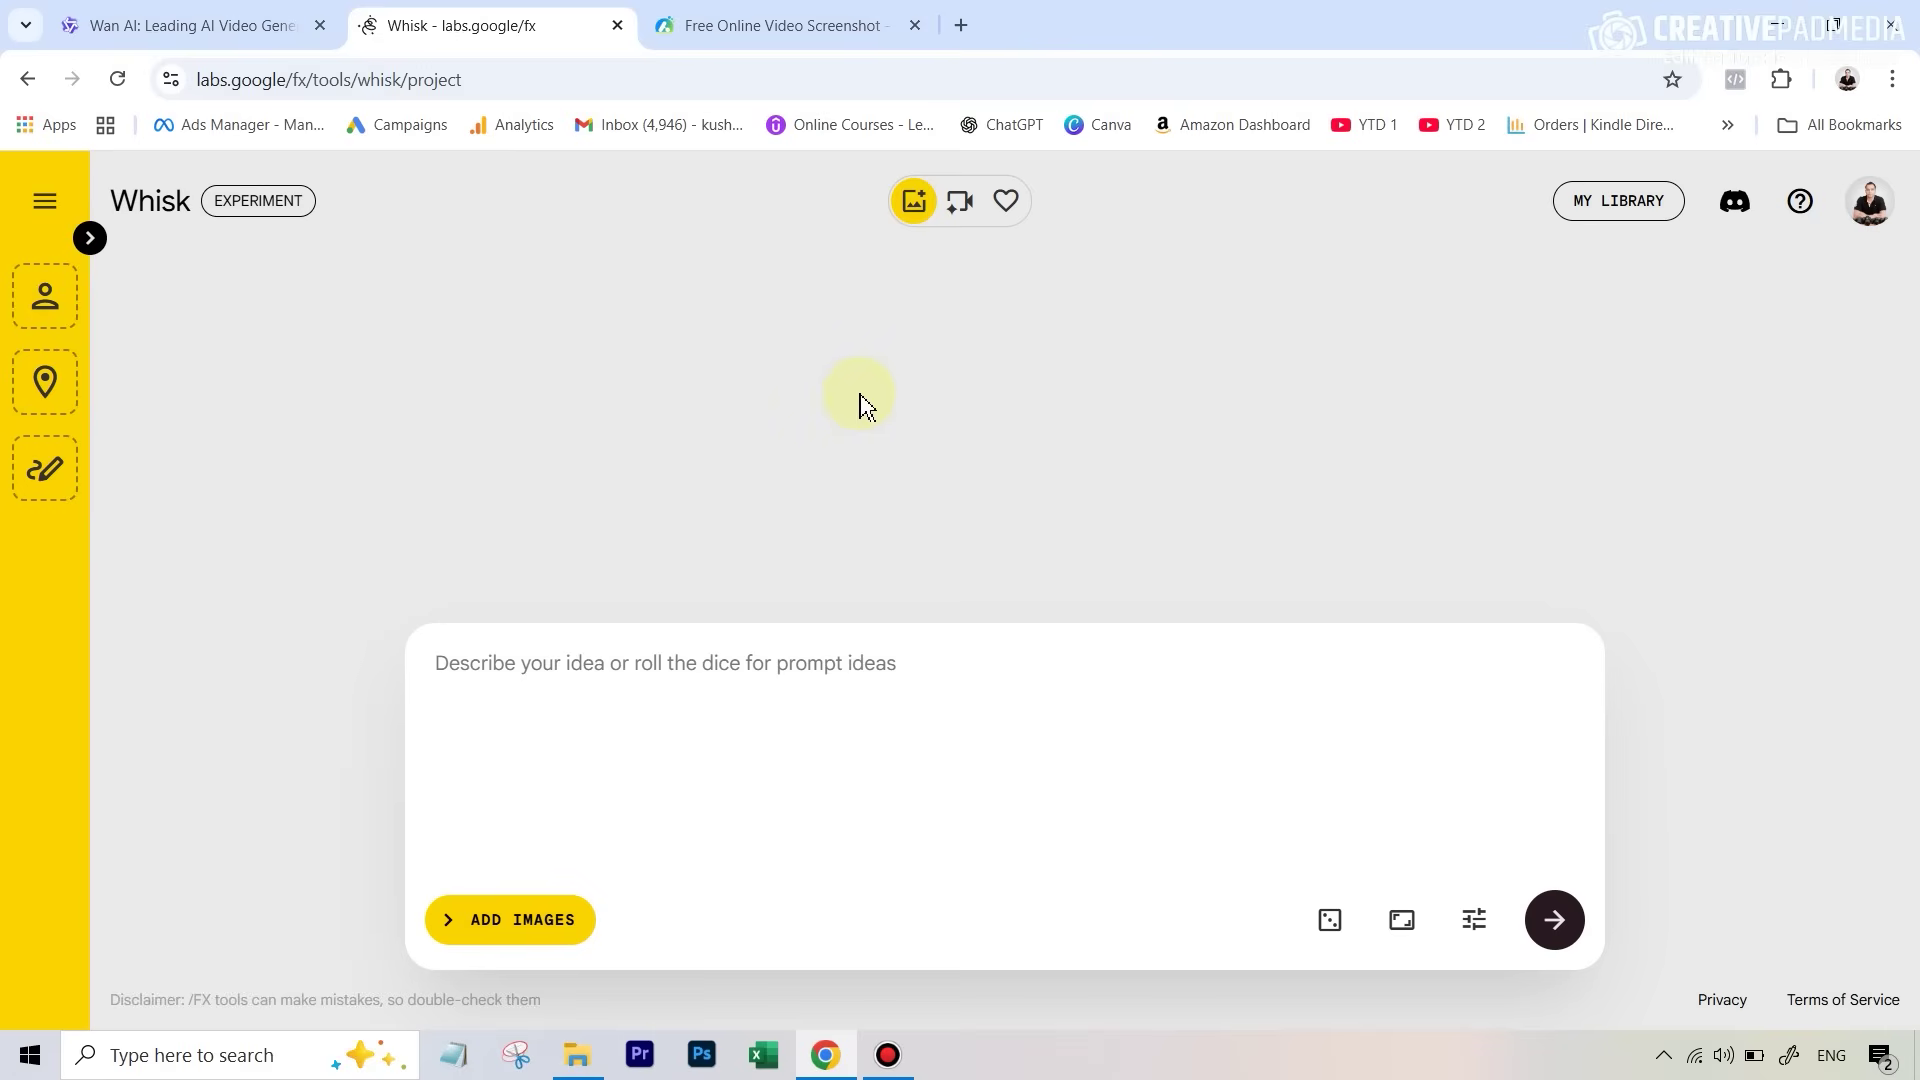
# Step: Switch to the Apowersoft Online Video Screenshot page and load the video 1474101_People_Technology_1920x1080
pyautogui.click(795, 27)
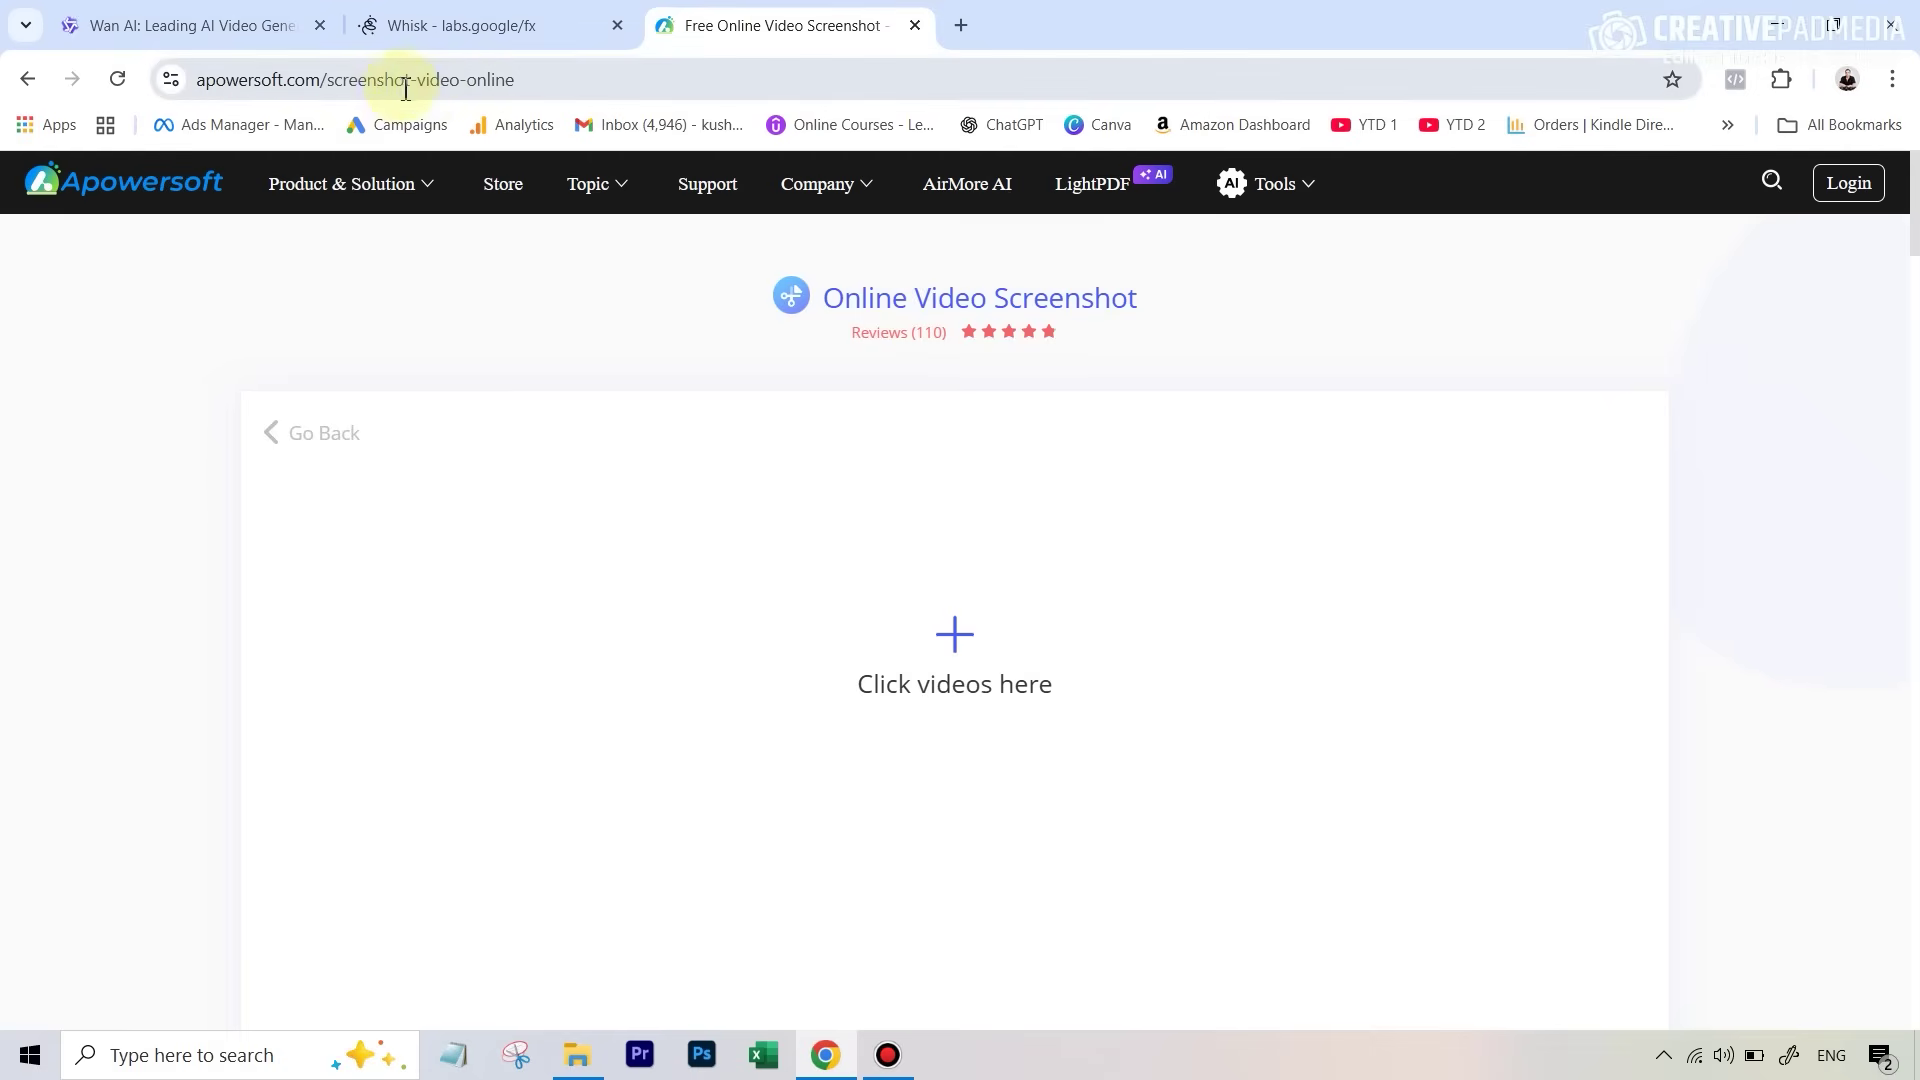
pyautogui.click(953, 640)
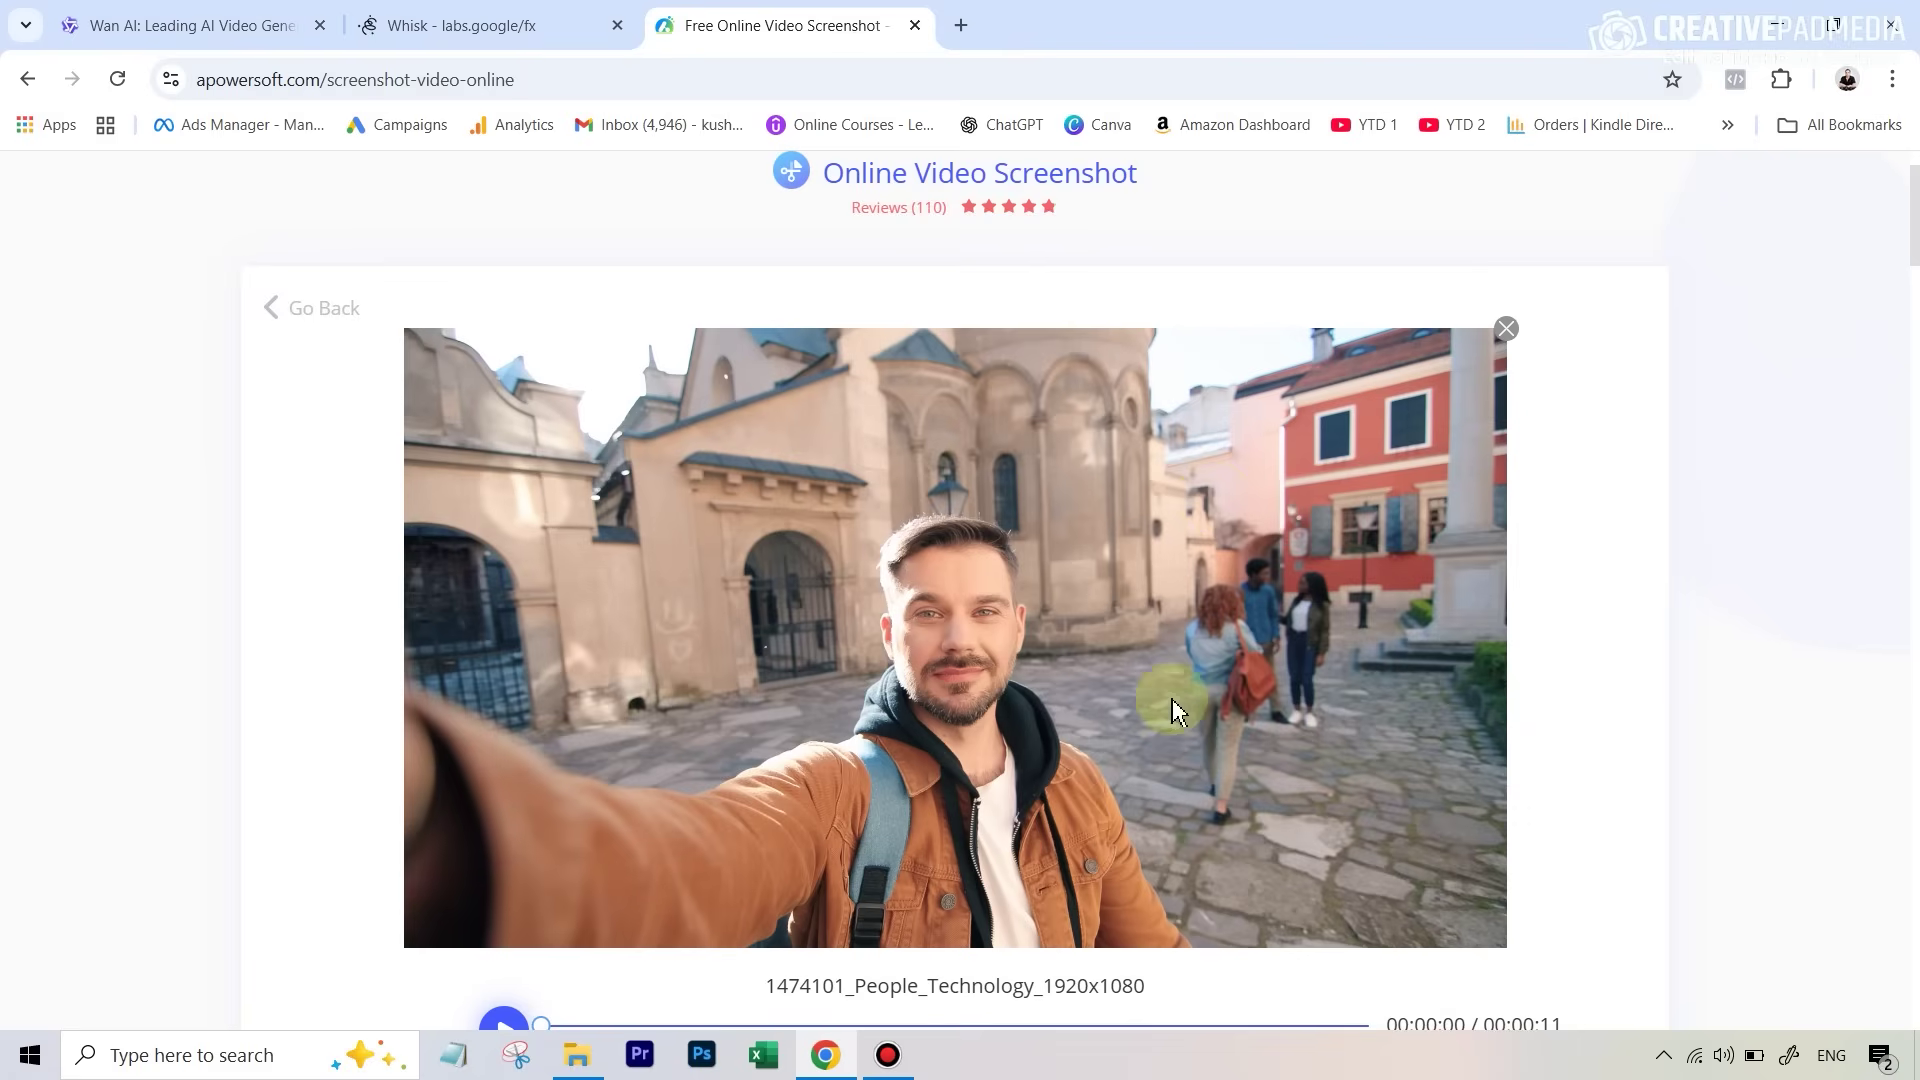
pyautogui.scroll(-3, 1066, 830)
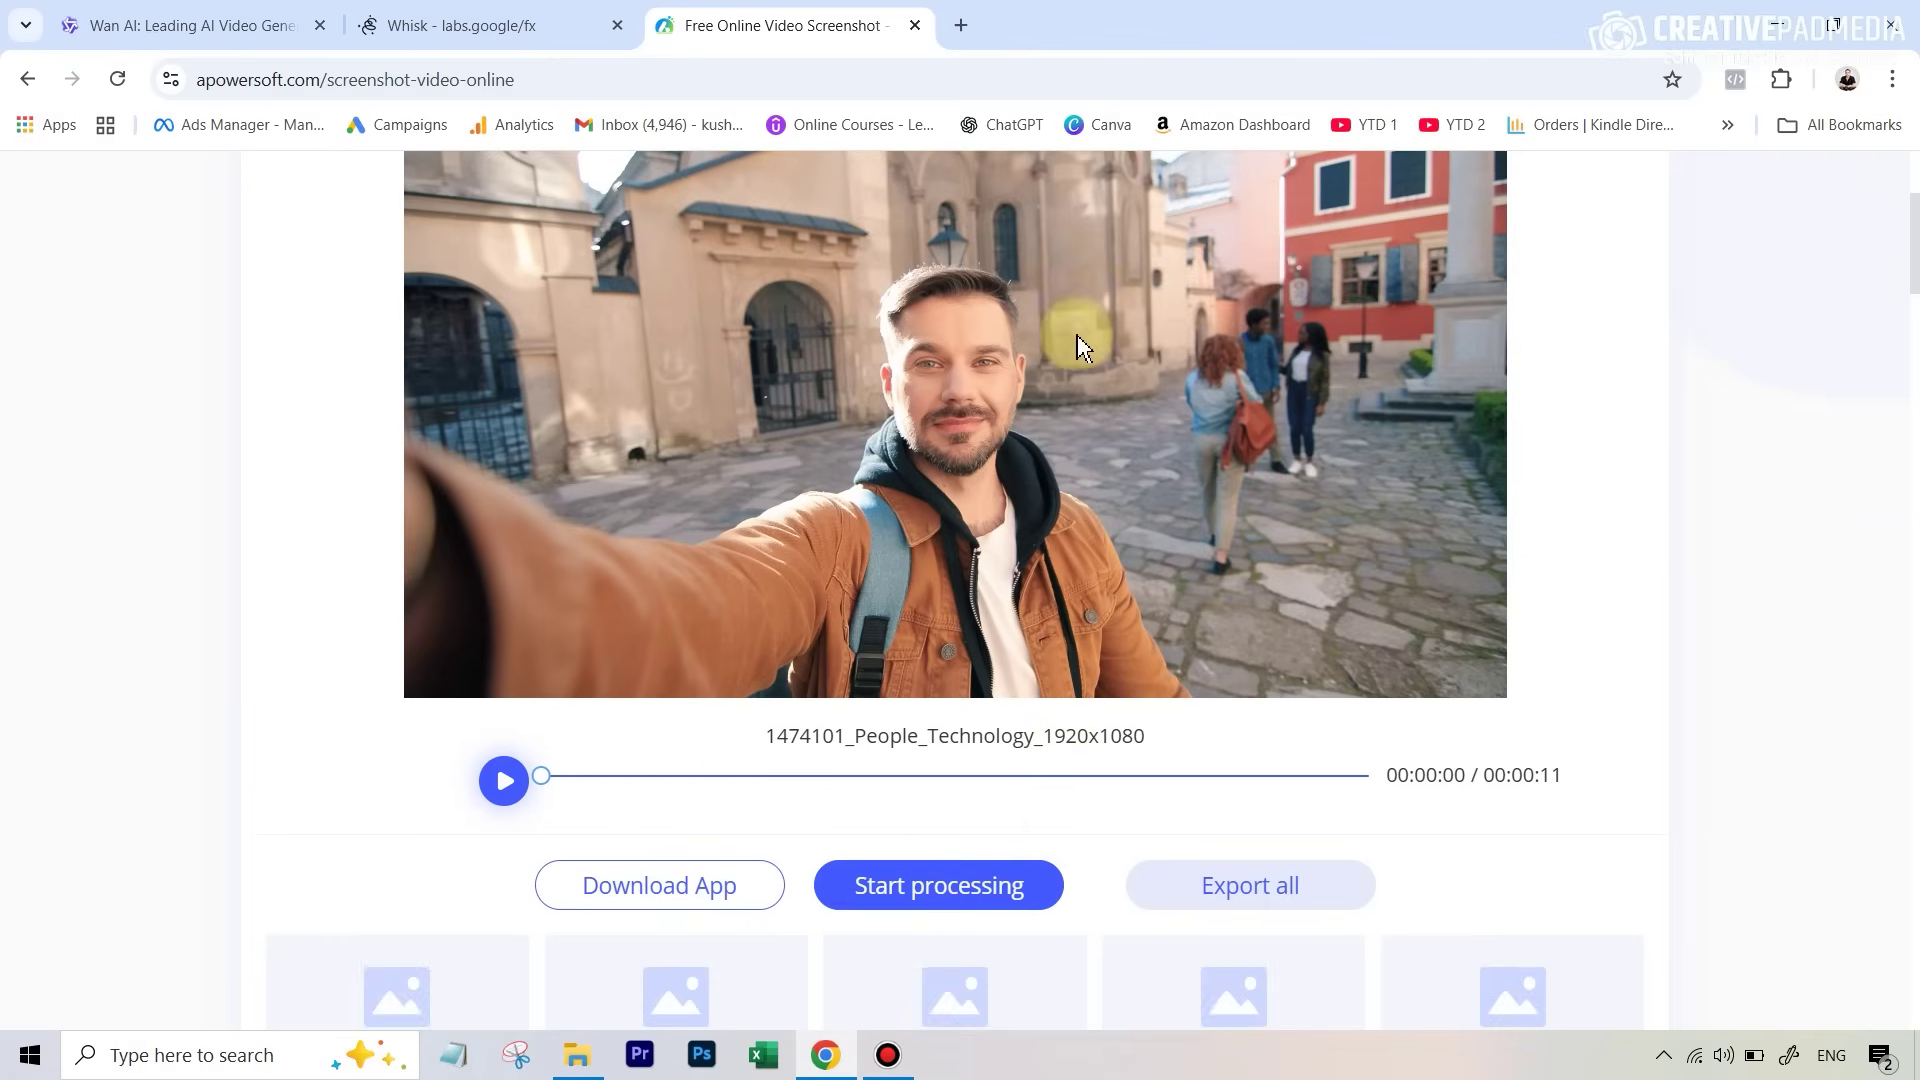
# Step: Look at the options for saving the first frame of the selfie video, and dismiss them without saving
pyautogui.scroll(1, 1100, 420)
pyautogui.scroll(-1, 1020, 970)
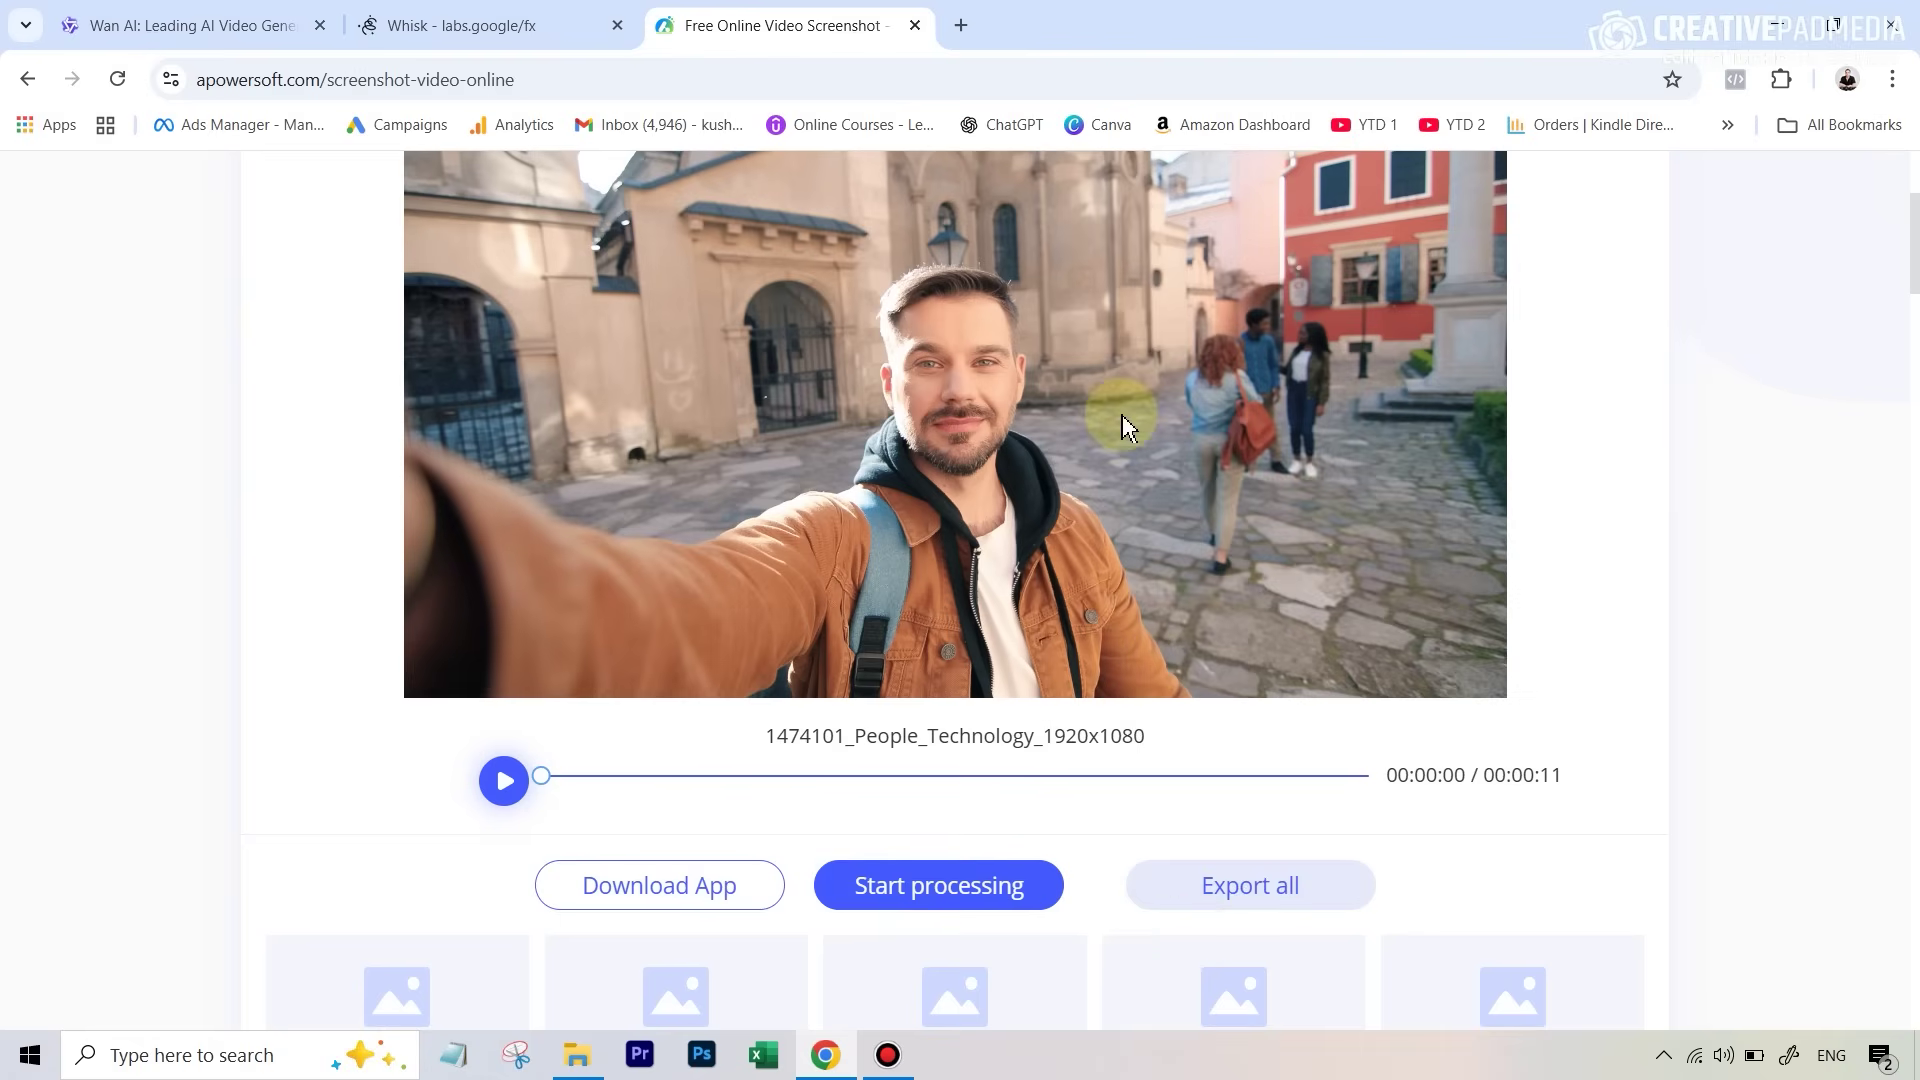
pyautogui.rightClick(1100, 358)
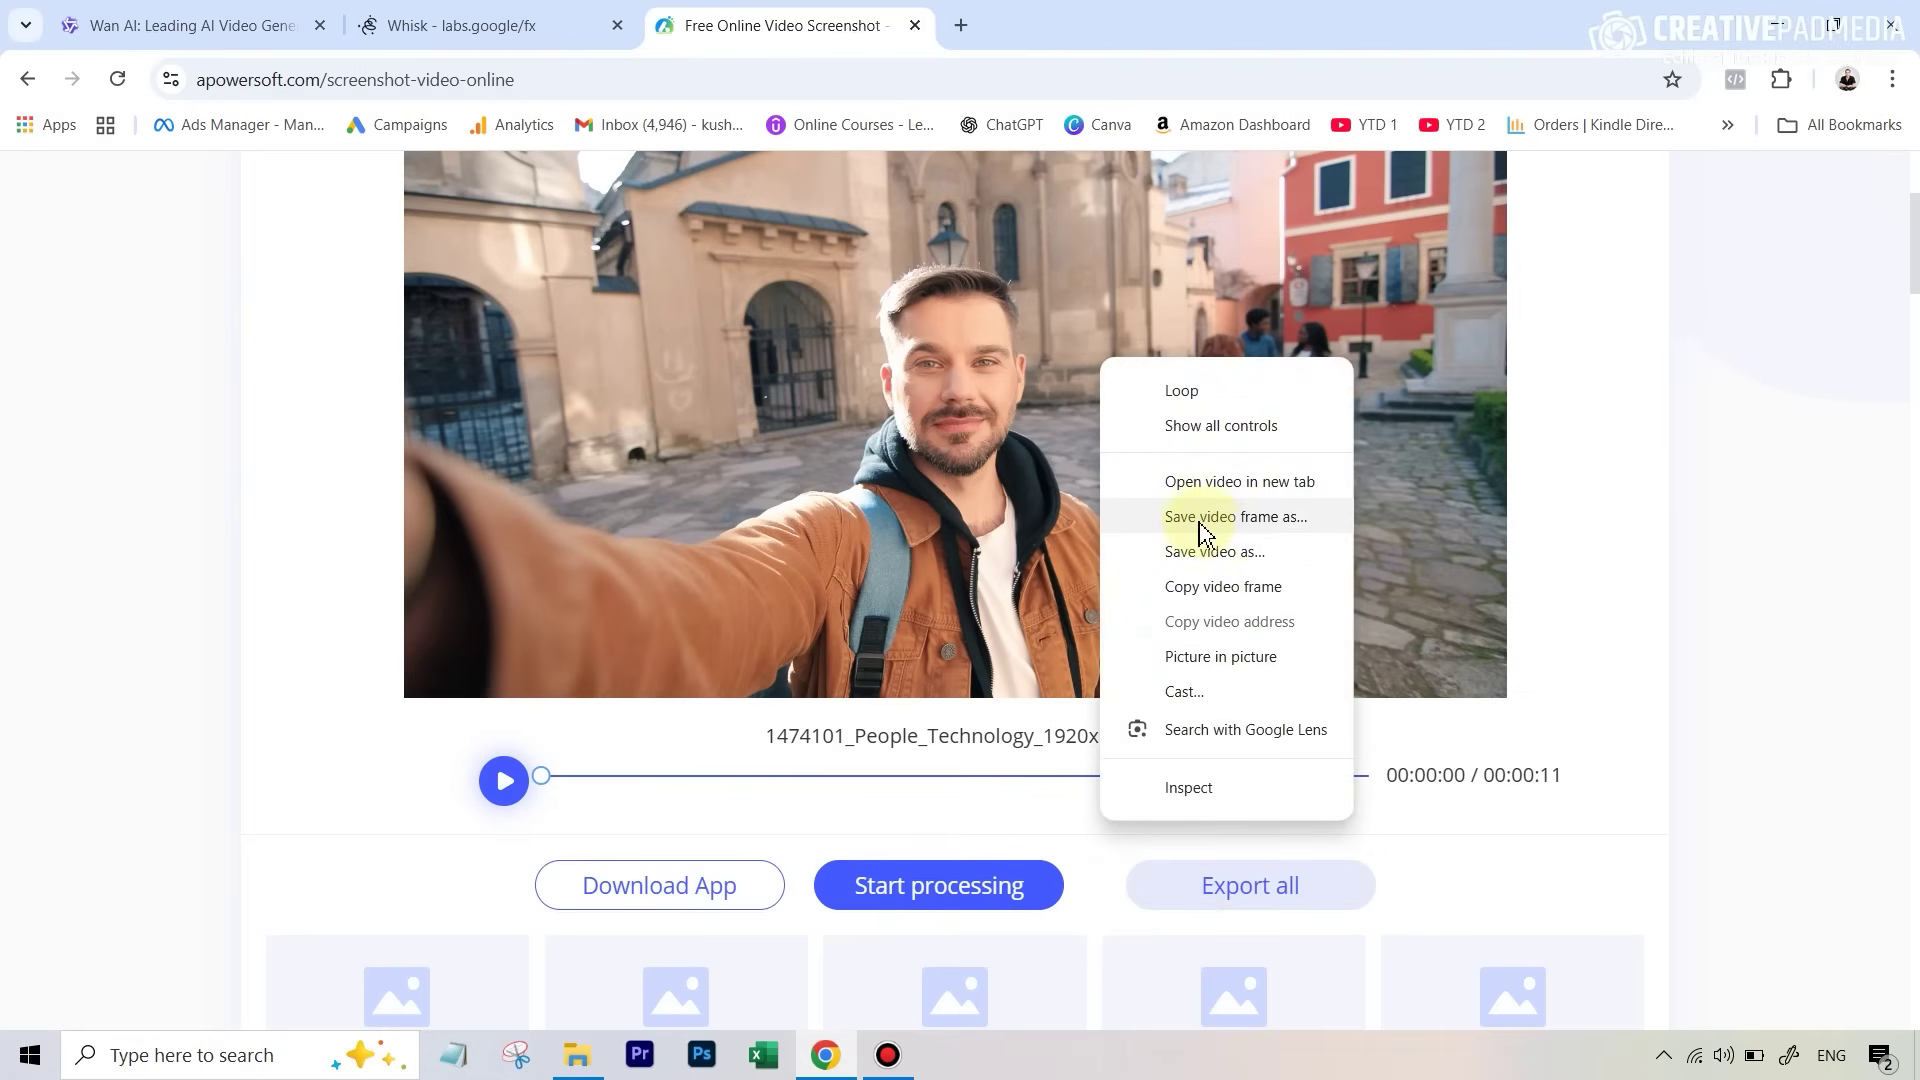
pyautogui.click(1731, 372)
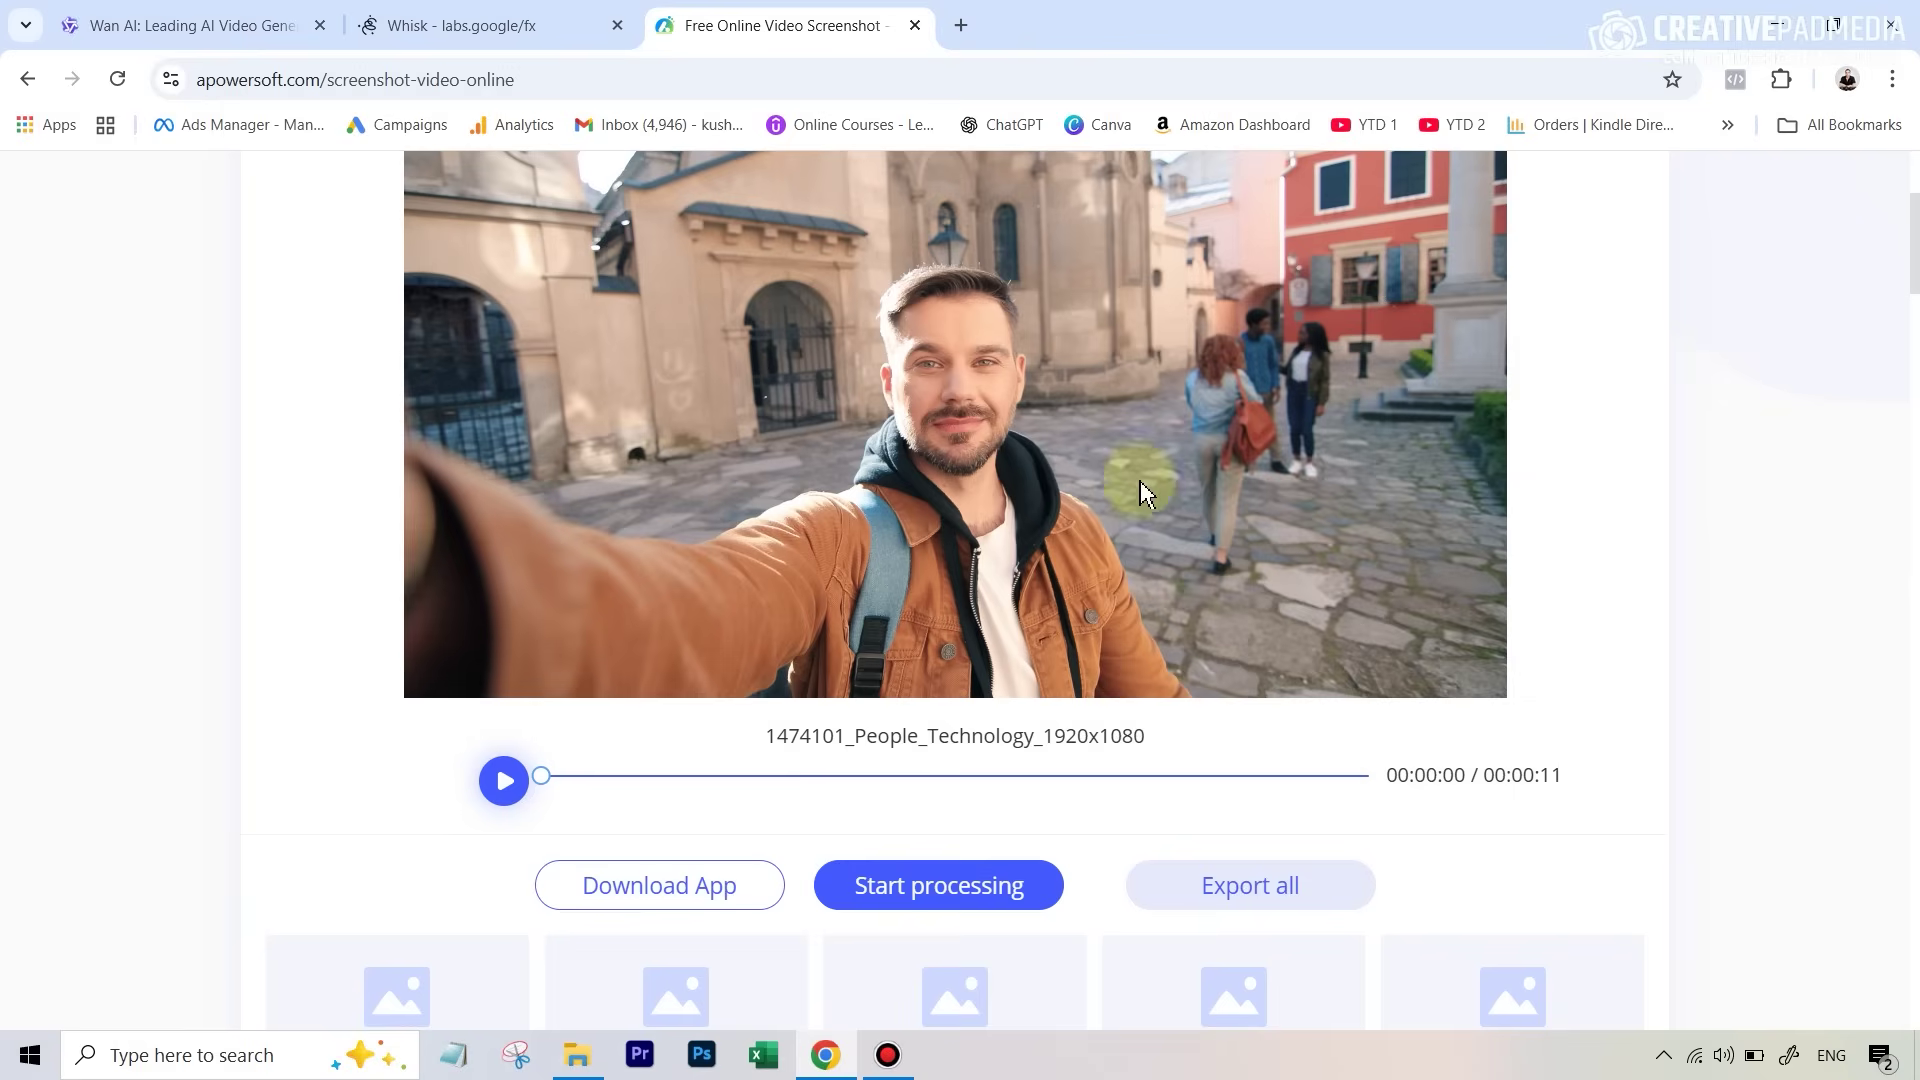
pyautogui.scroll(4, 1195, 480)
# Step: In Whisk, add the selfie frame and the glasses portrait, with the prompt "make the man in the second image wear the clothes that the man in the first image is wearing"
pyautogui.click(493, 36)
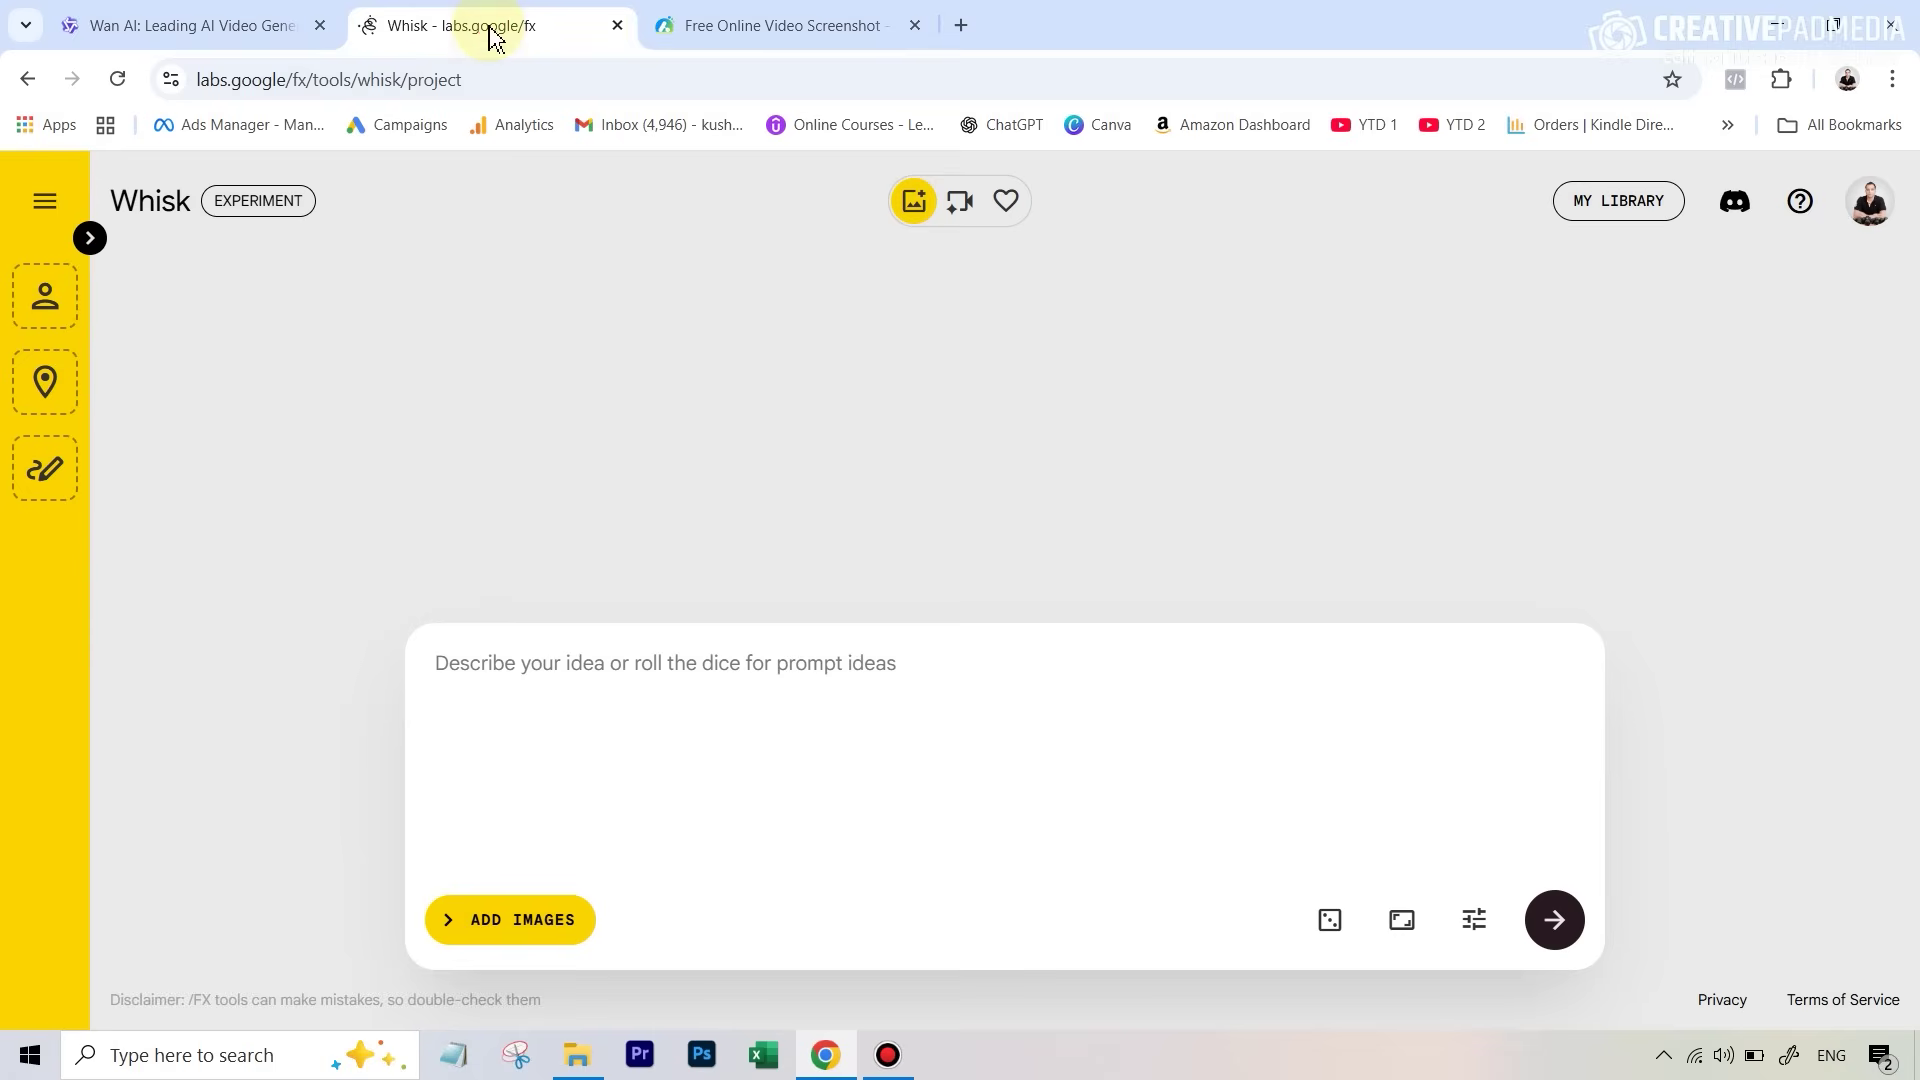
pyautogui.click(656, 688)
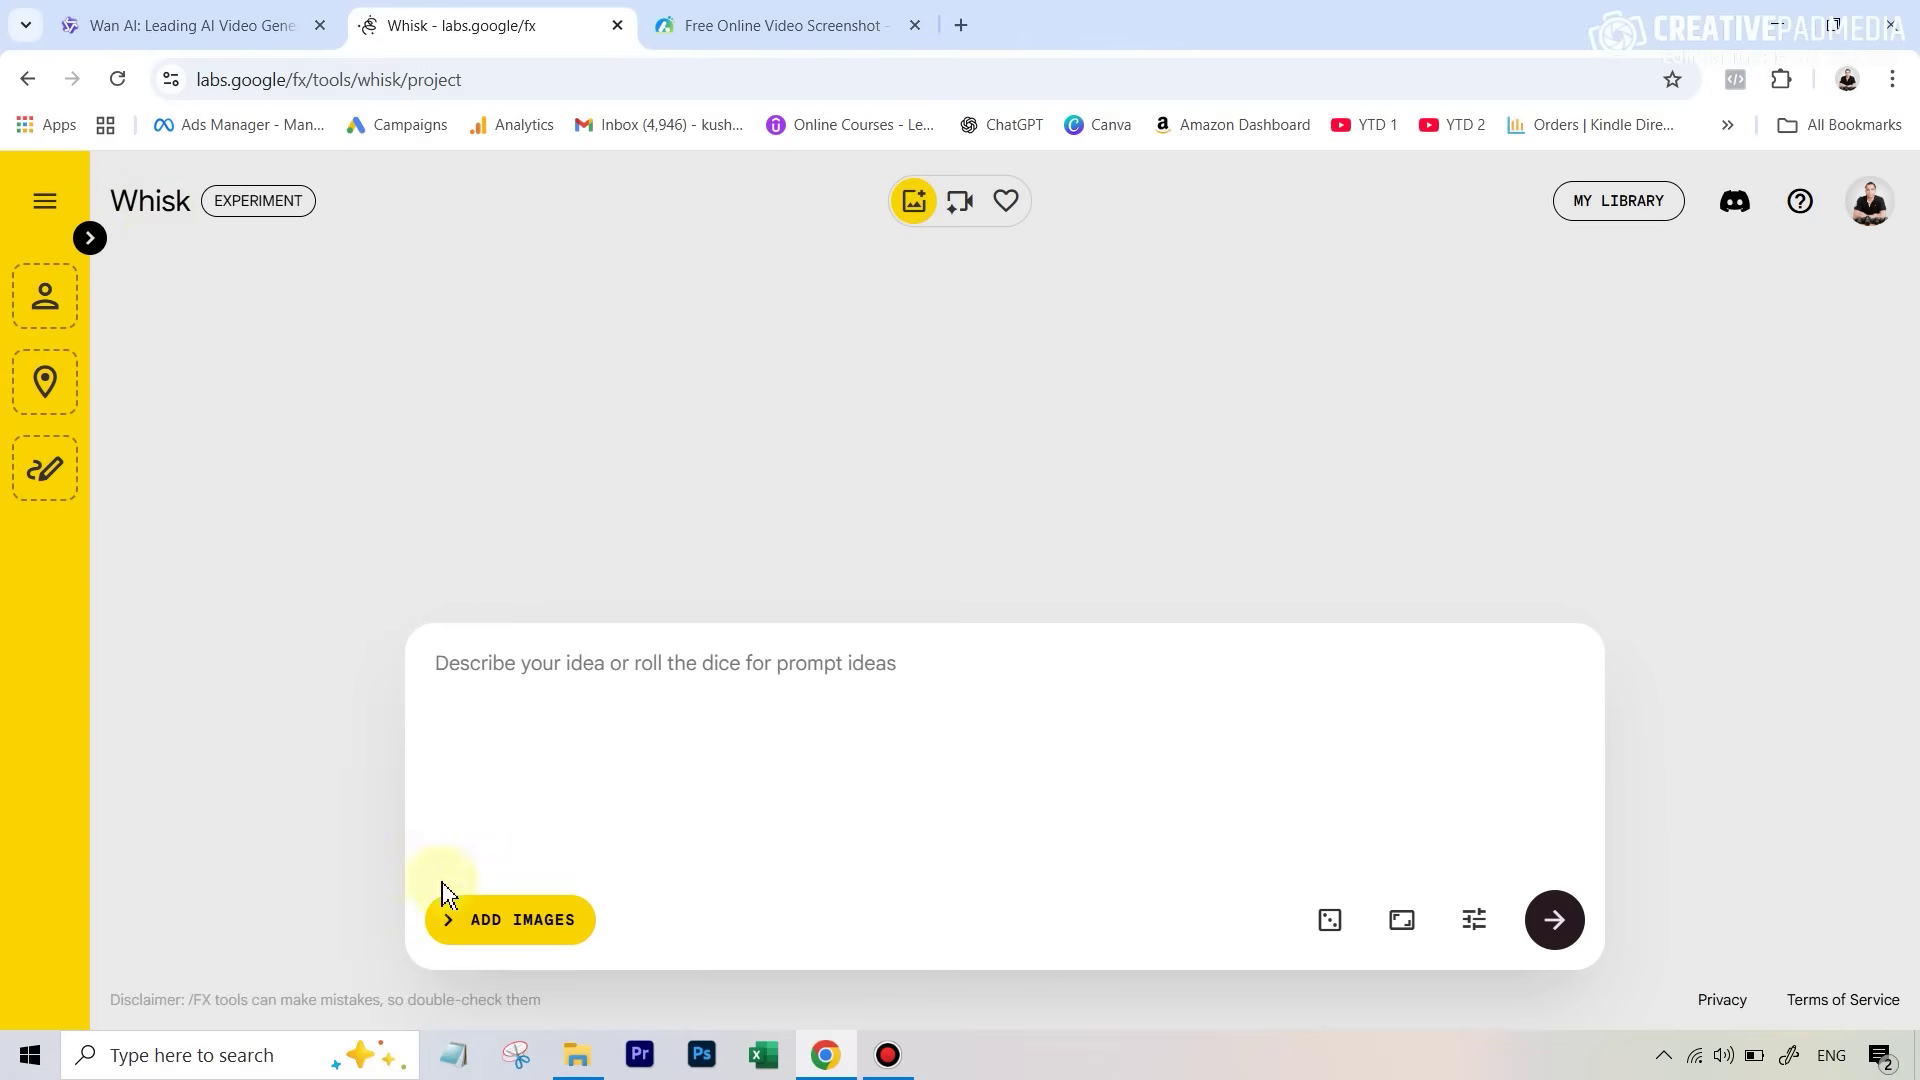
pyautogui.click(502, 935)
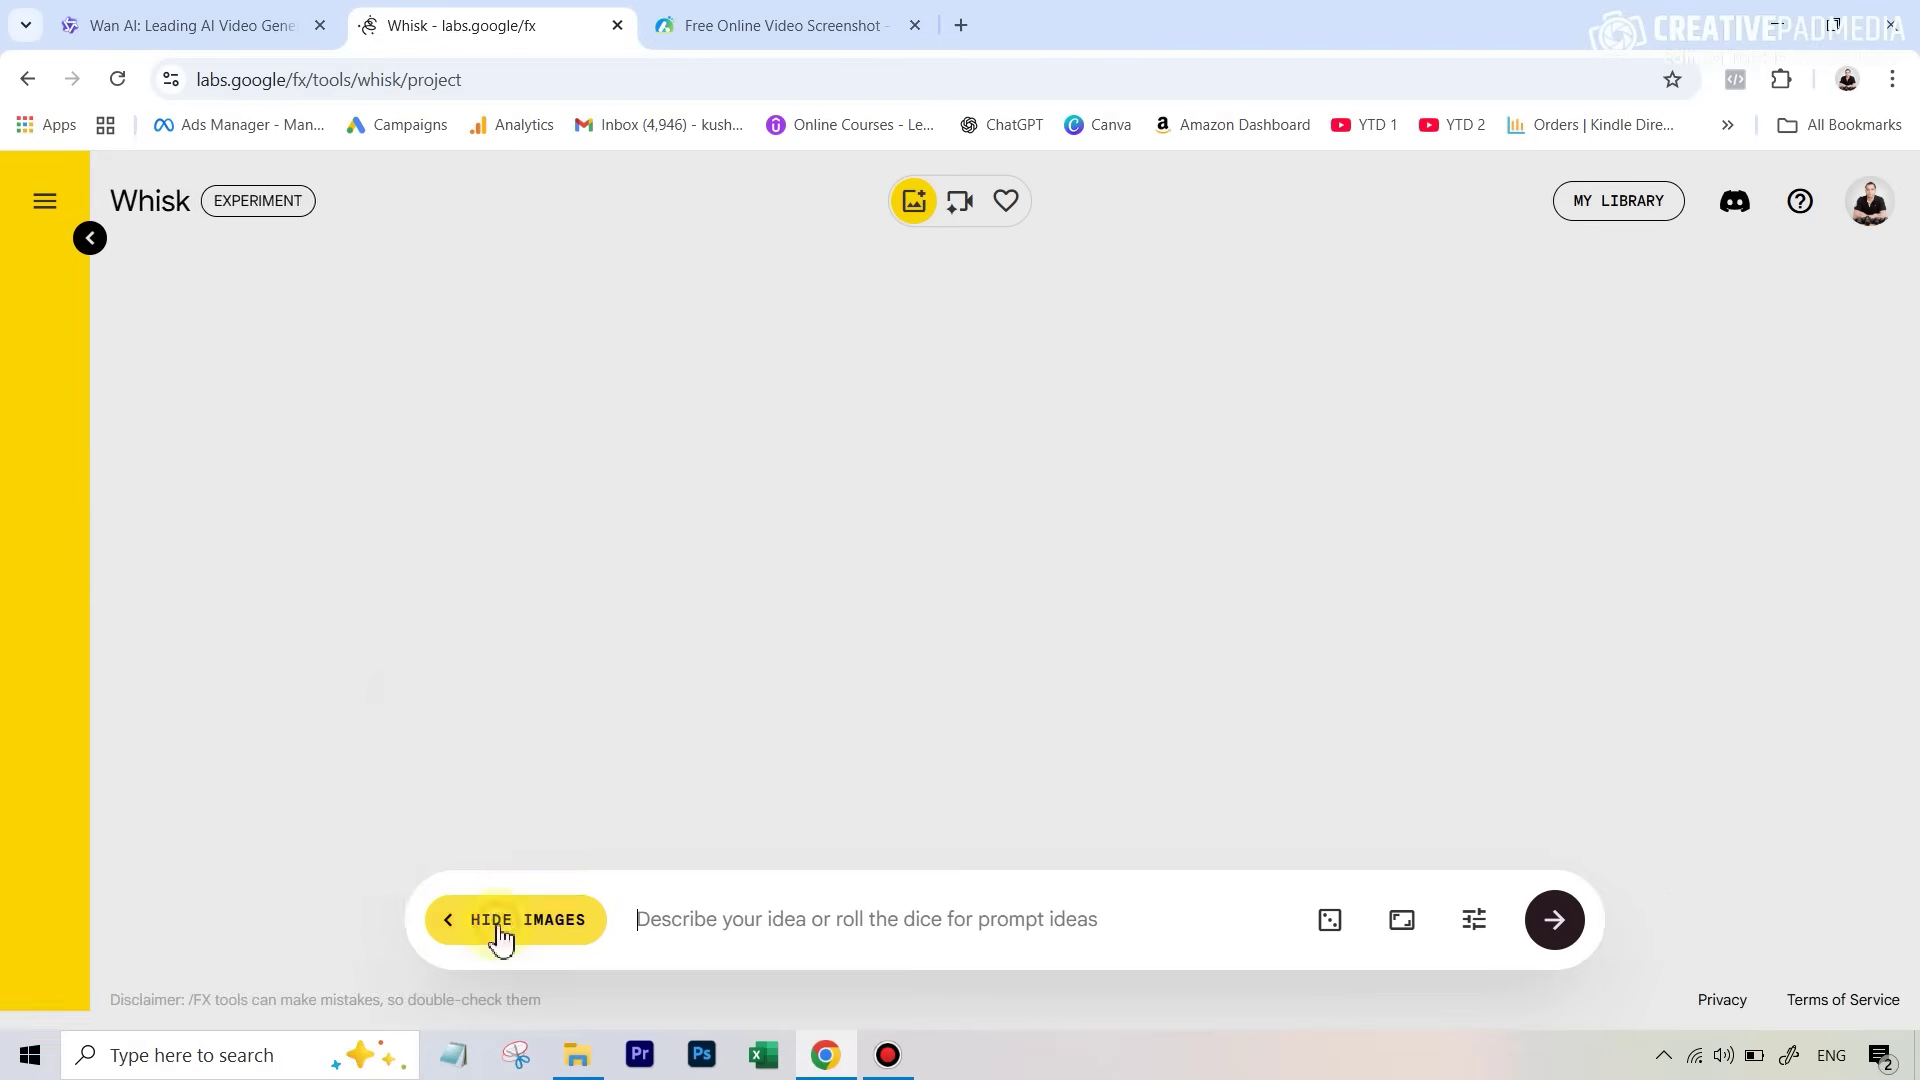
pyautogui.moveTo(141, 587)
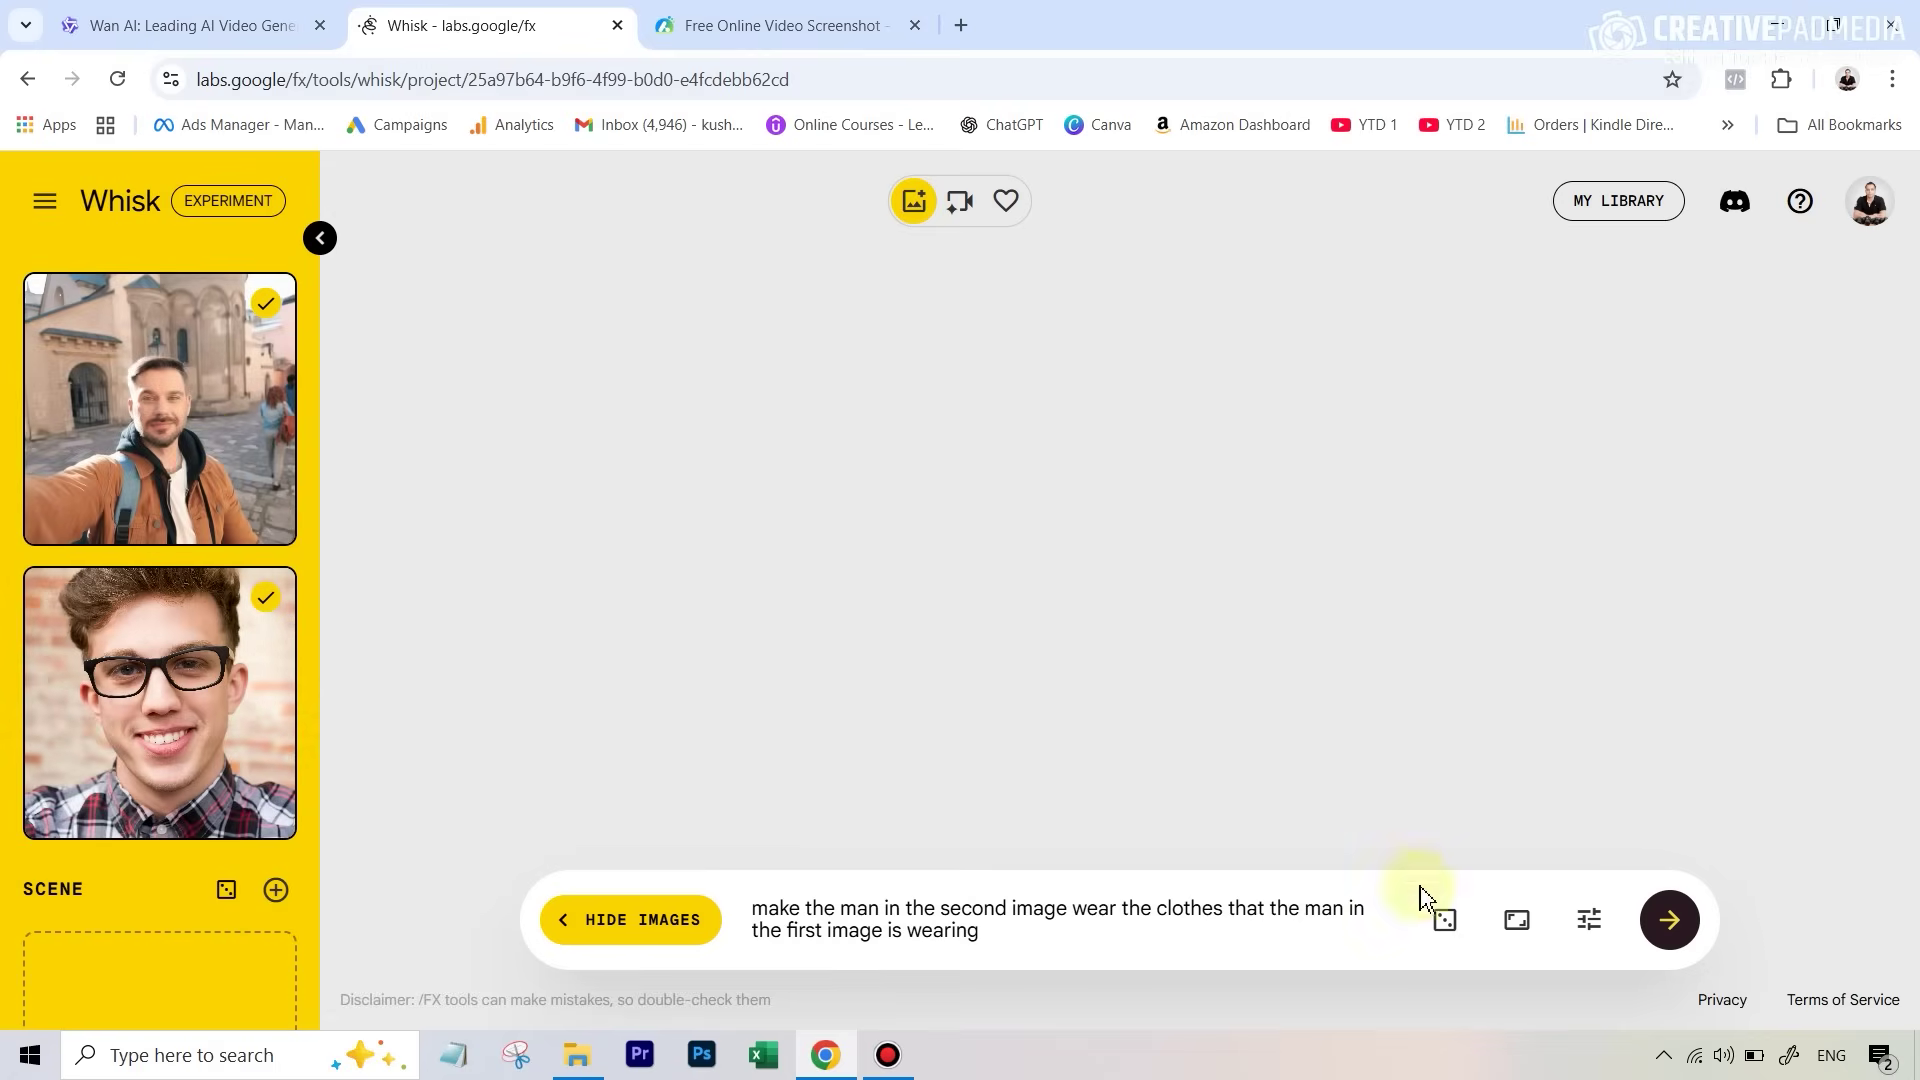
# Step: Set the aspect ratio to square 1:1 and generate the clothing-swap images
pyautogui.click(1514, 930)
pyautogui.click(1424, 800)
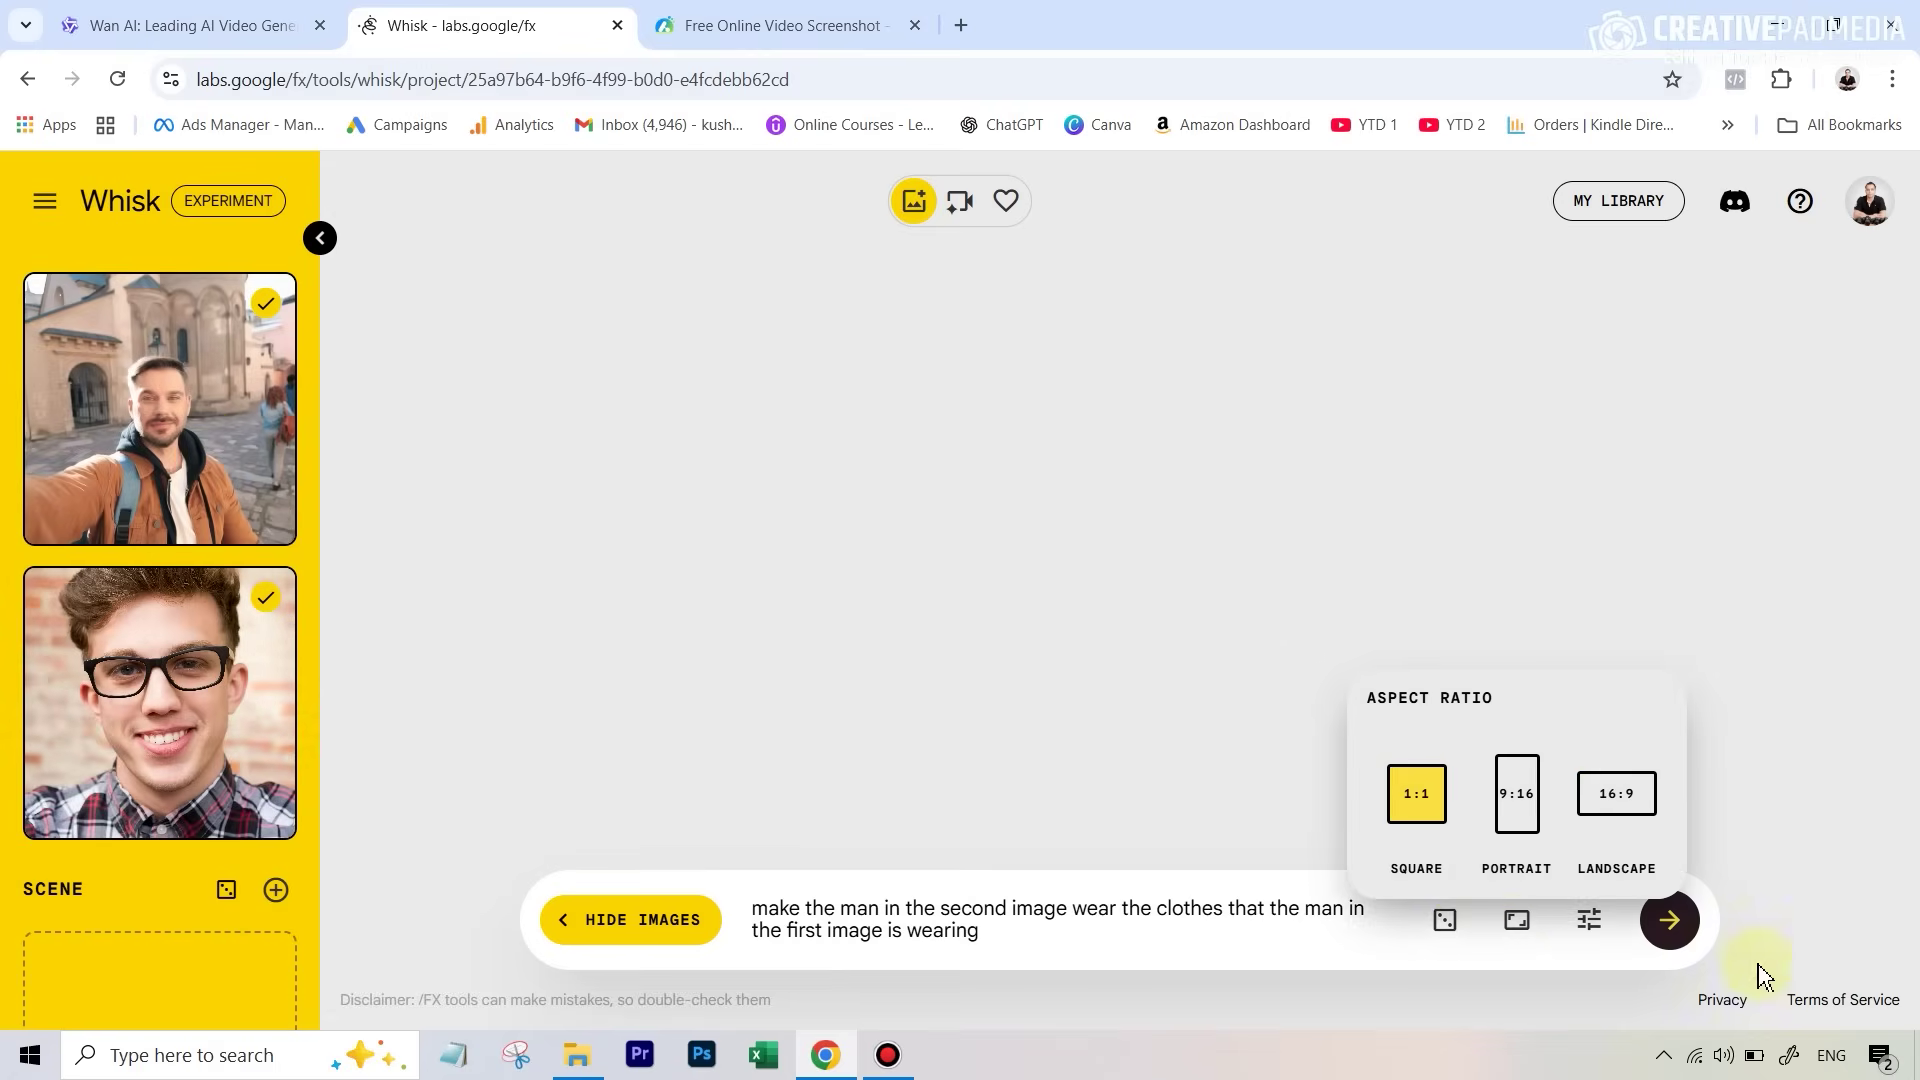
pyautogui.click(1680, 950)
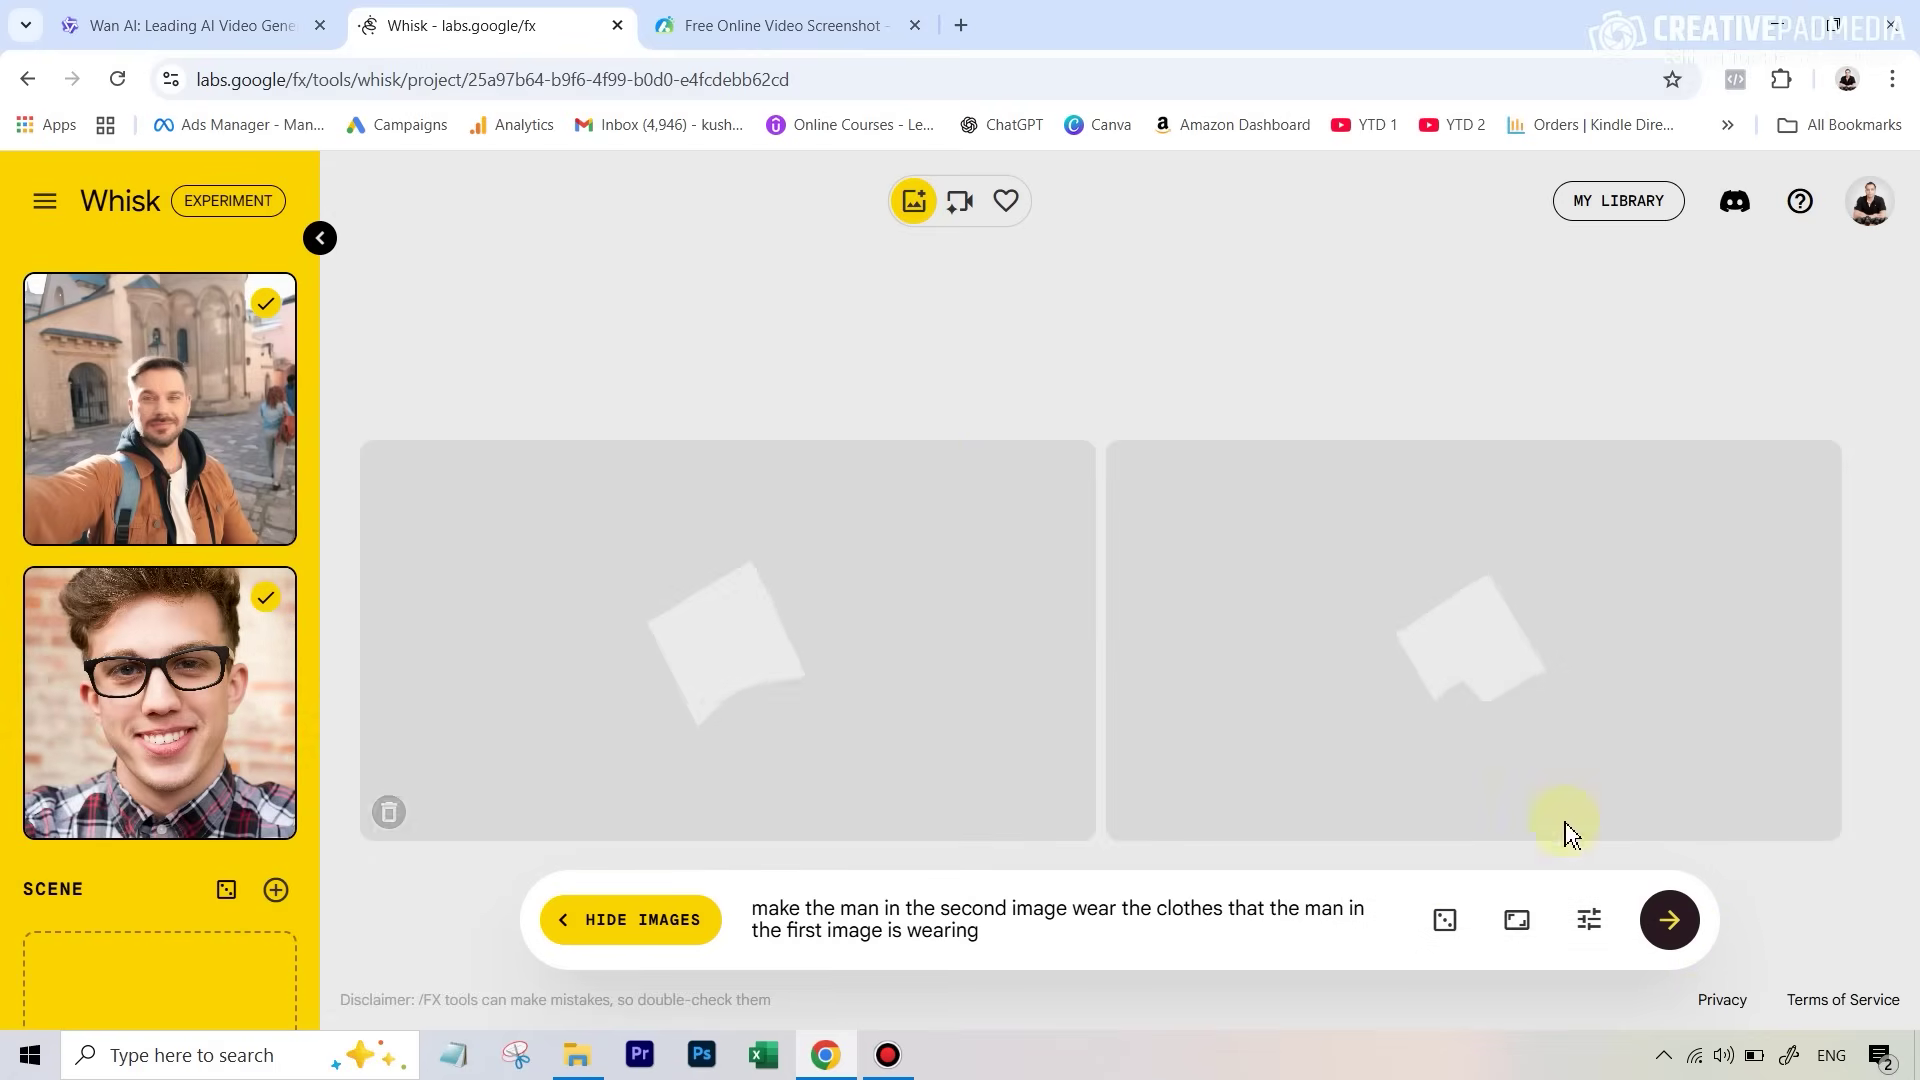
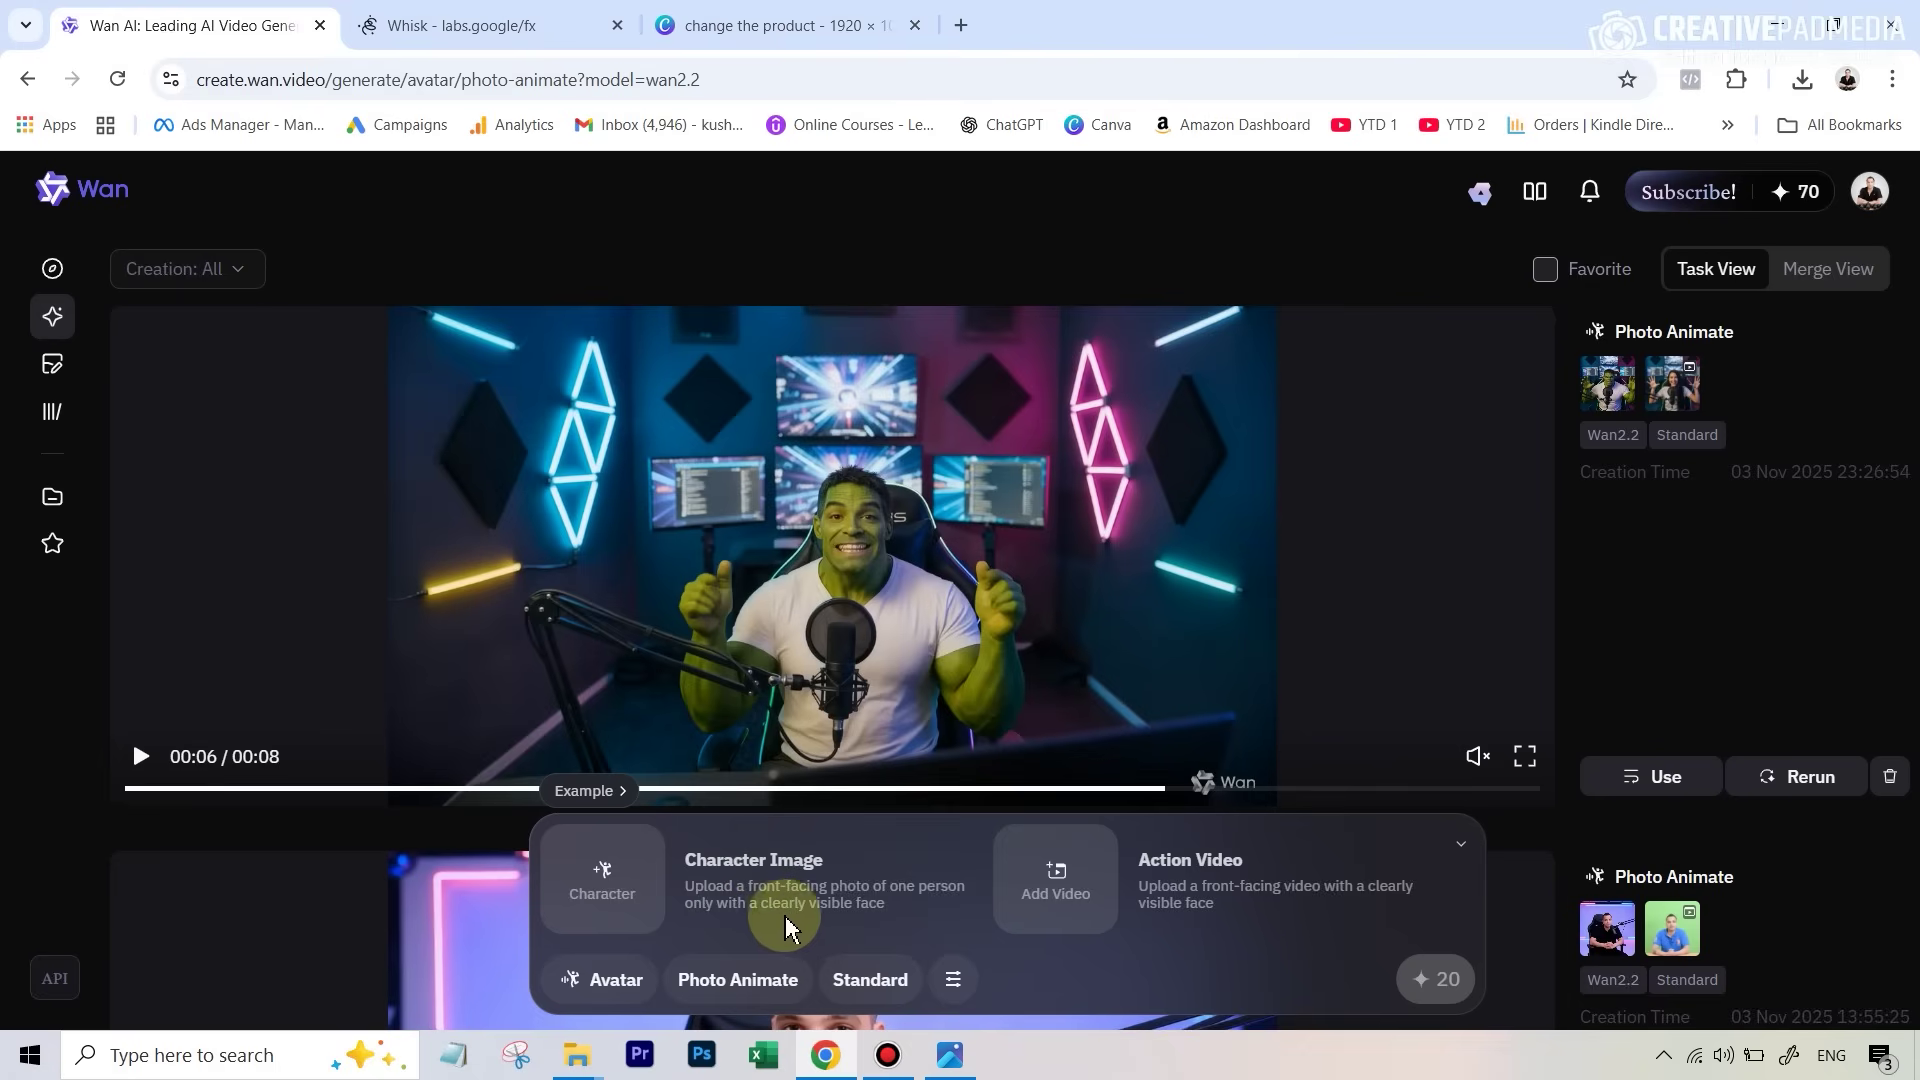
# Step: Return to Whisk and examine the coffee-shop images of the woman holding the cup and coffee bag, along with their prompt
pyautogui.moveTo(1157, 514)
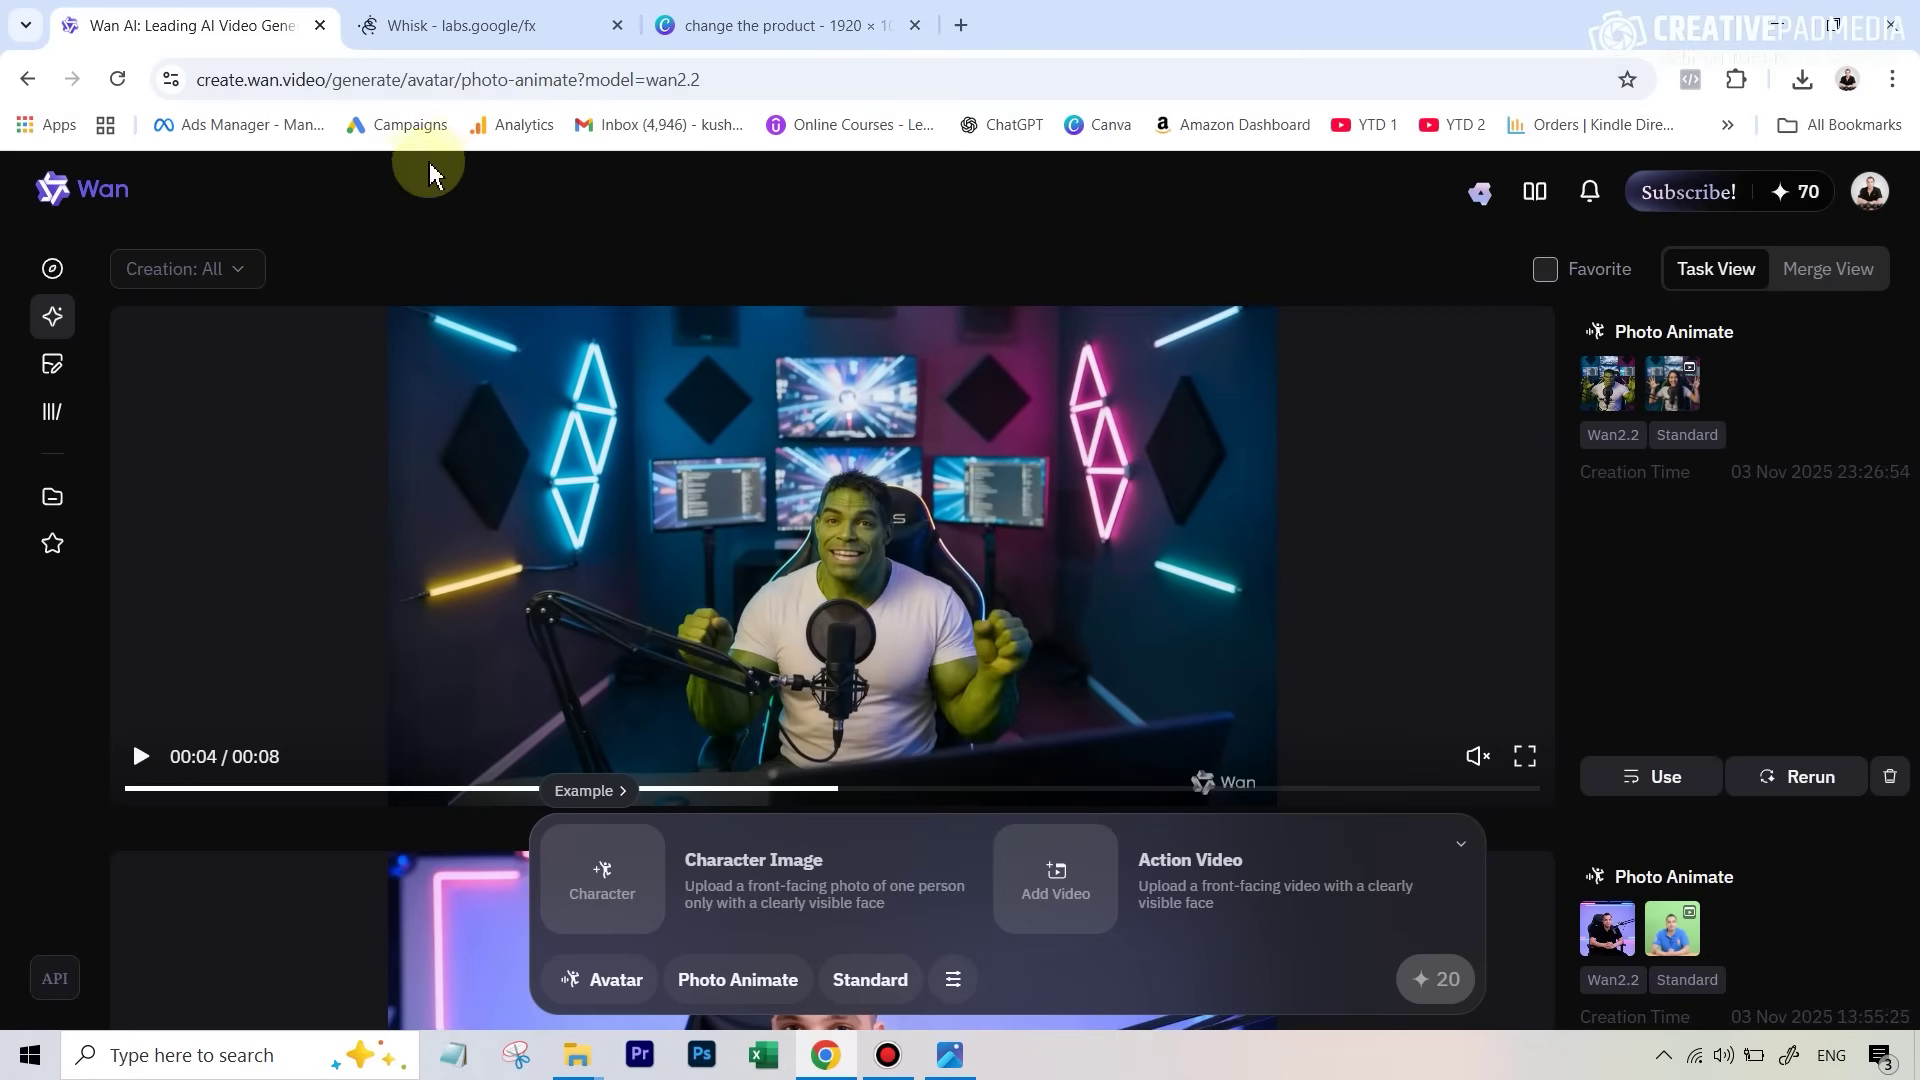
pyautogui.click(450, 25)
pyautogui.moveTo(104, 390)
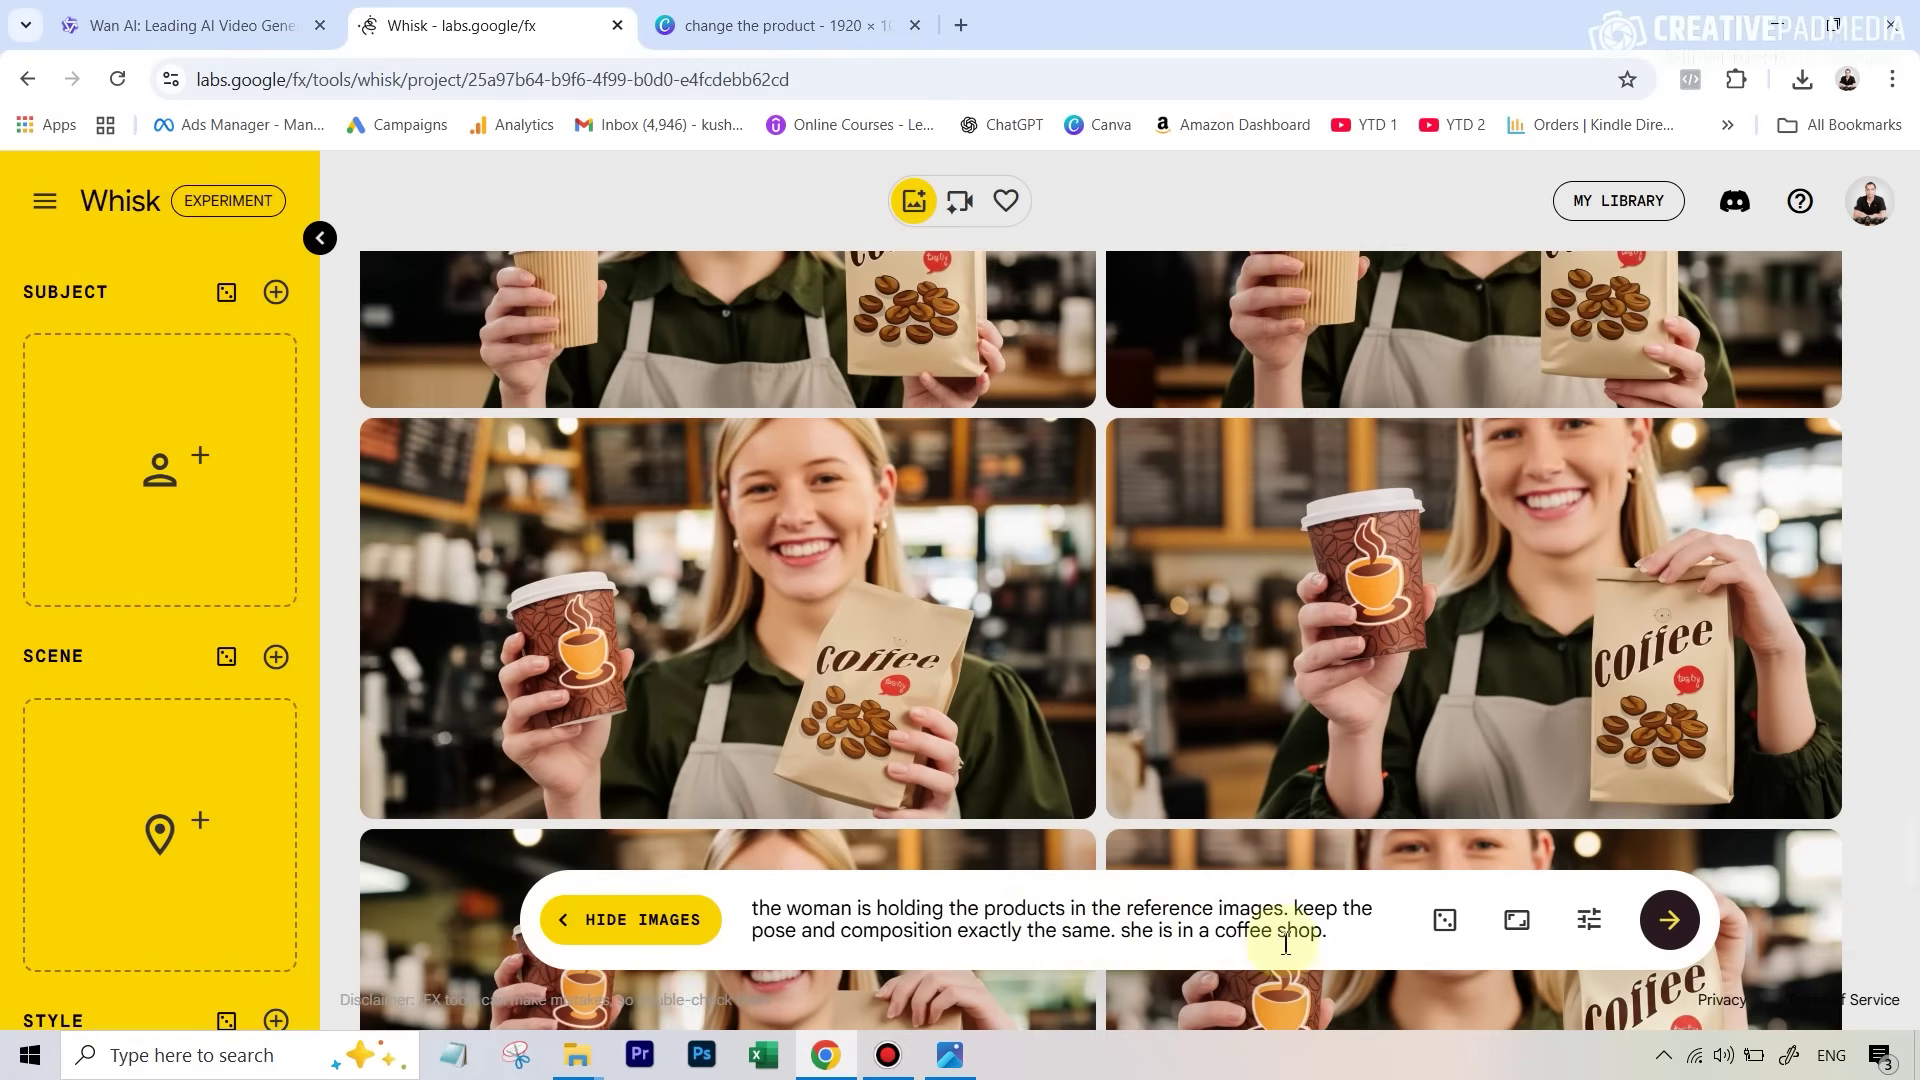
pyautogui.moveTo(1160, 775)
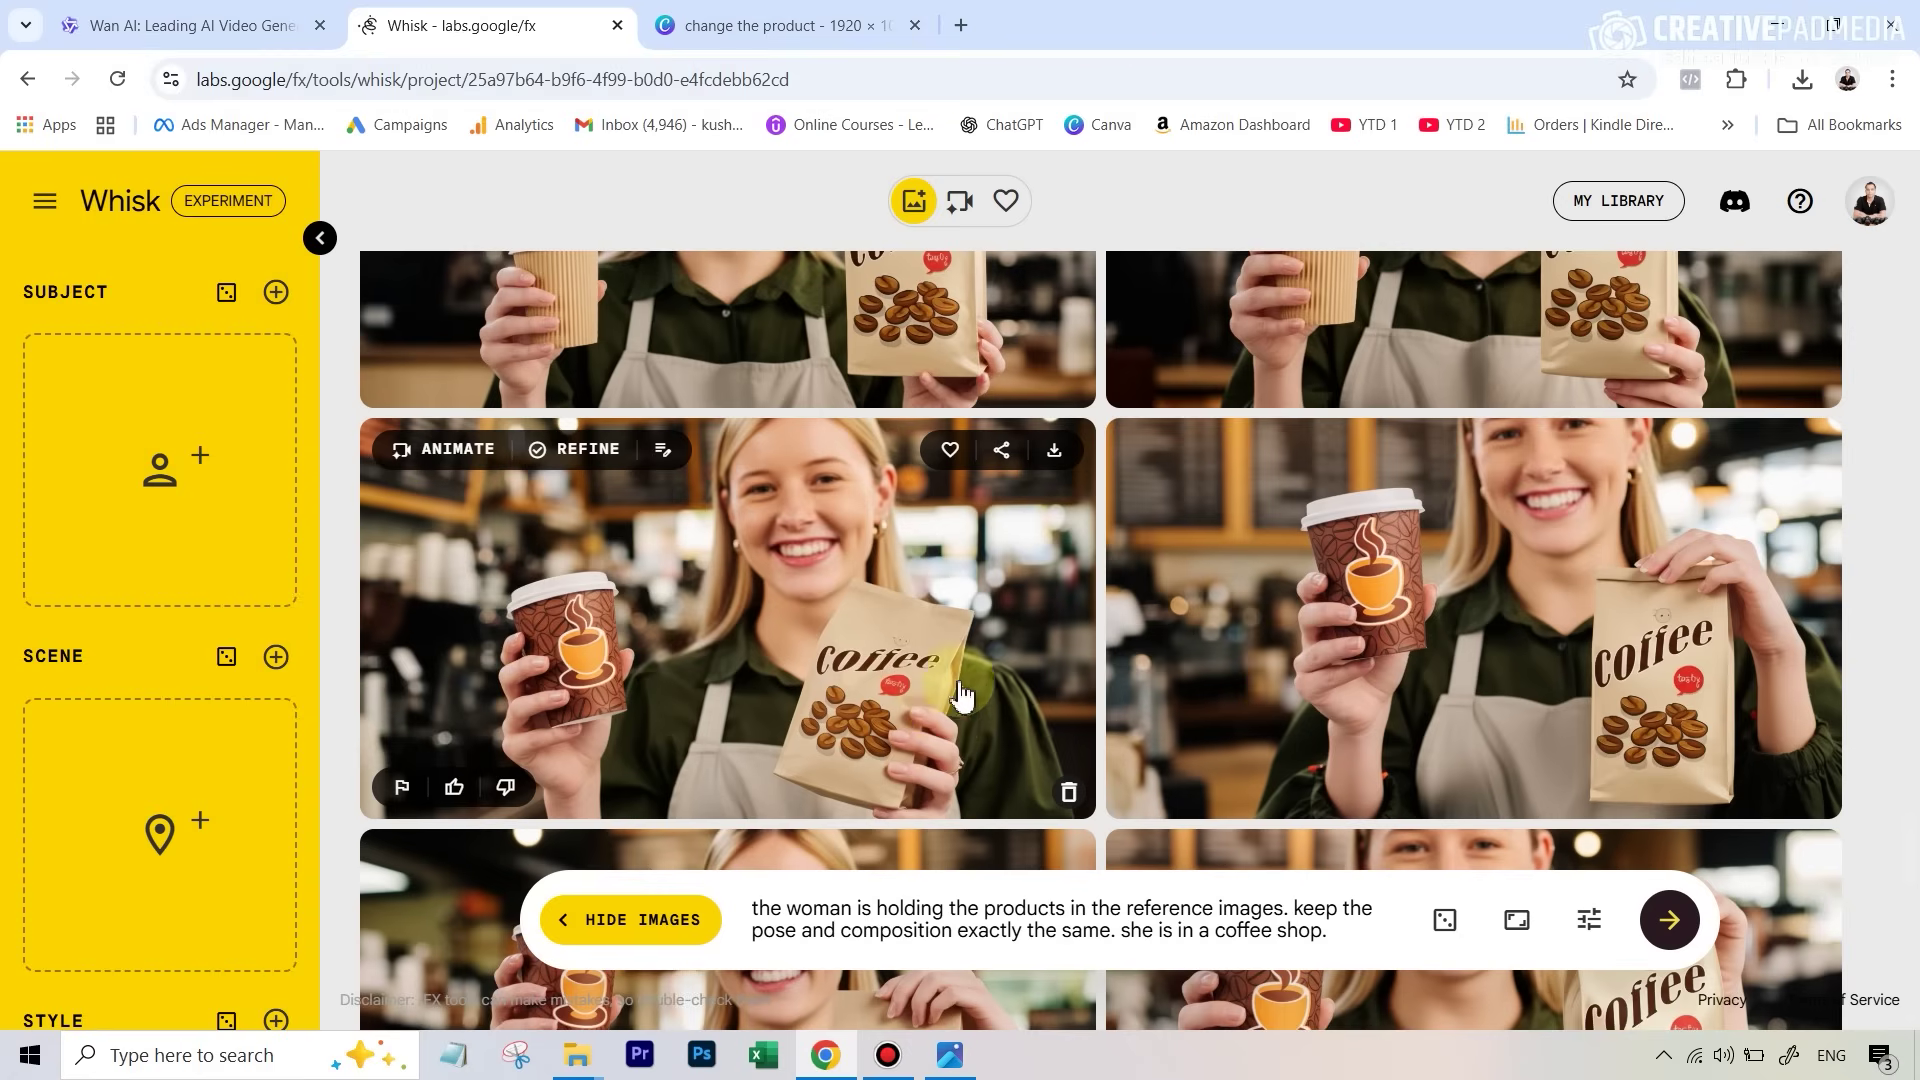
# Step: Add the annotated "change the product" design from Canva as the Whisk subject and generate images with the existing coffee-shop prompt
pyautogui.click(814, 22)
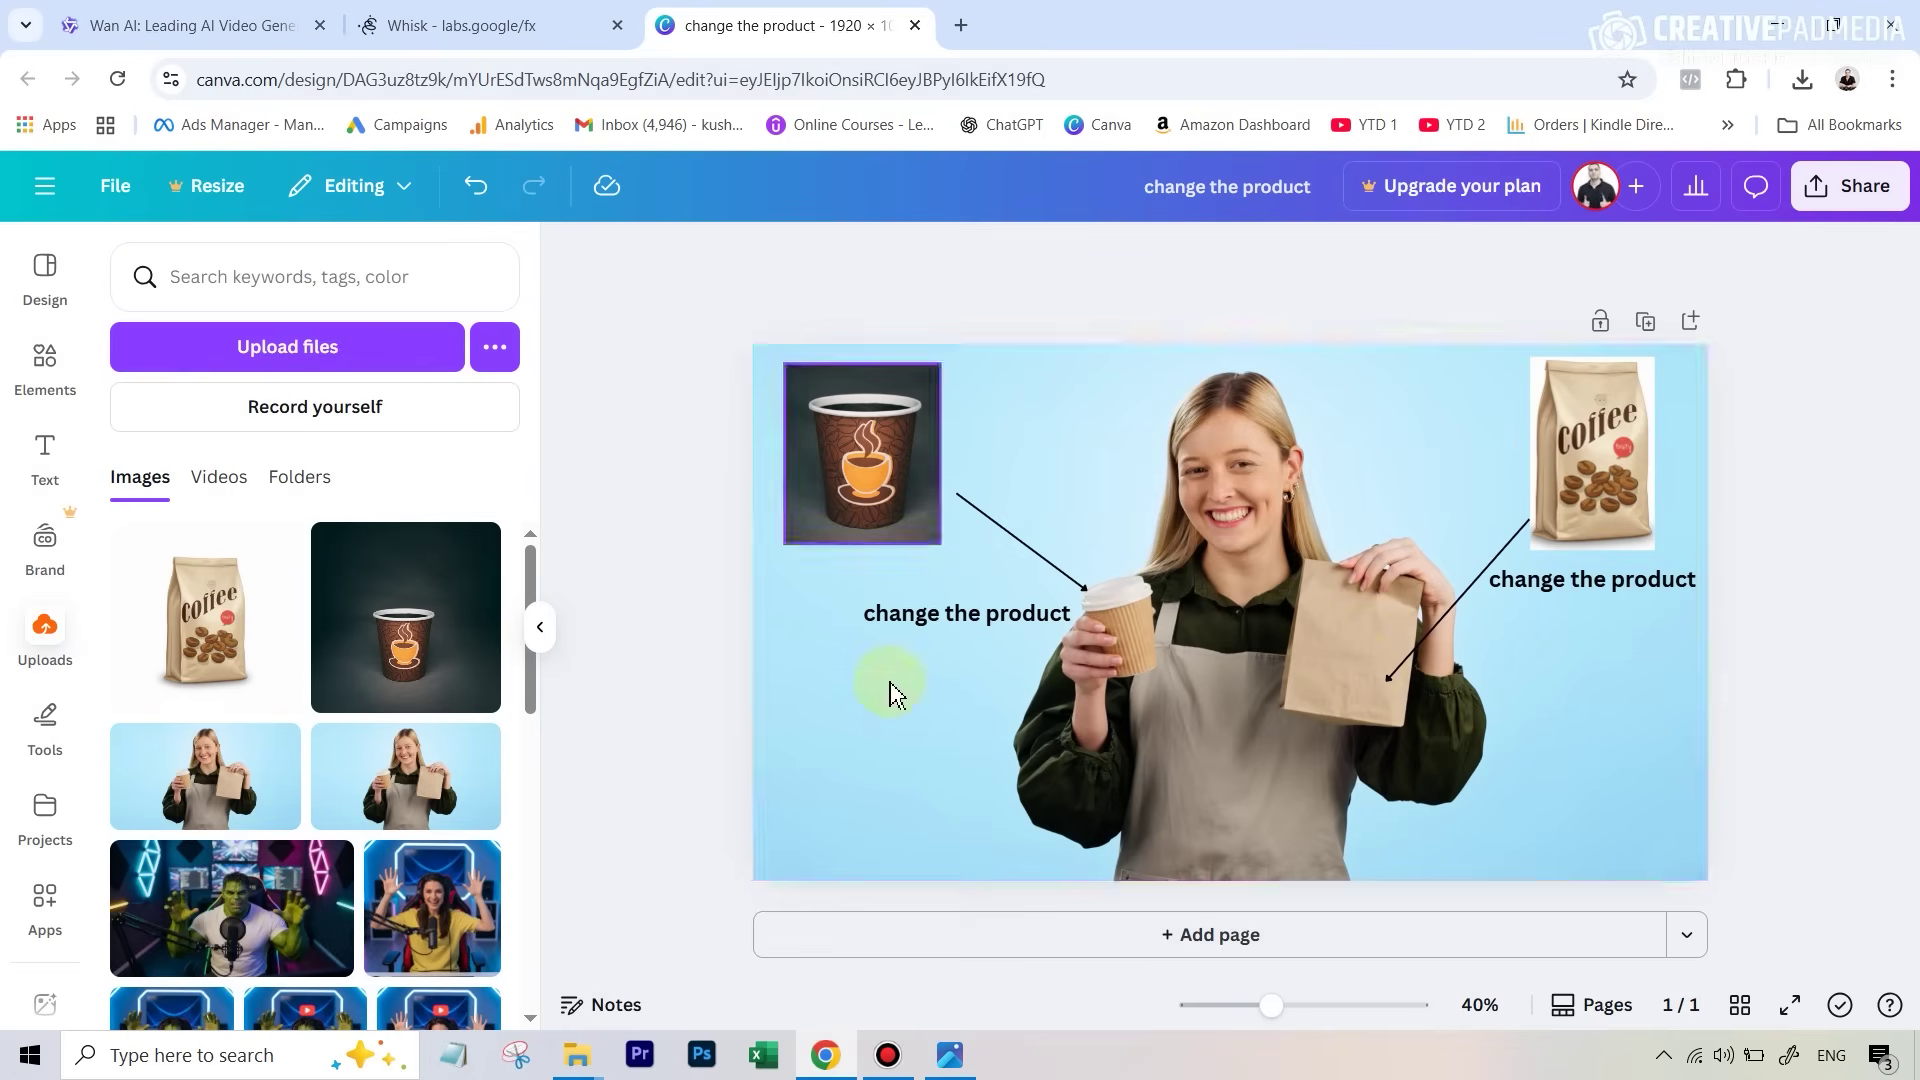
pyautogui.click(450, 25)
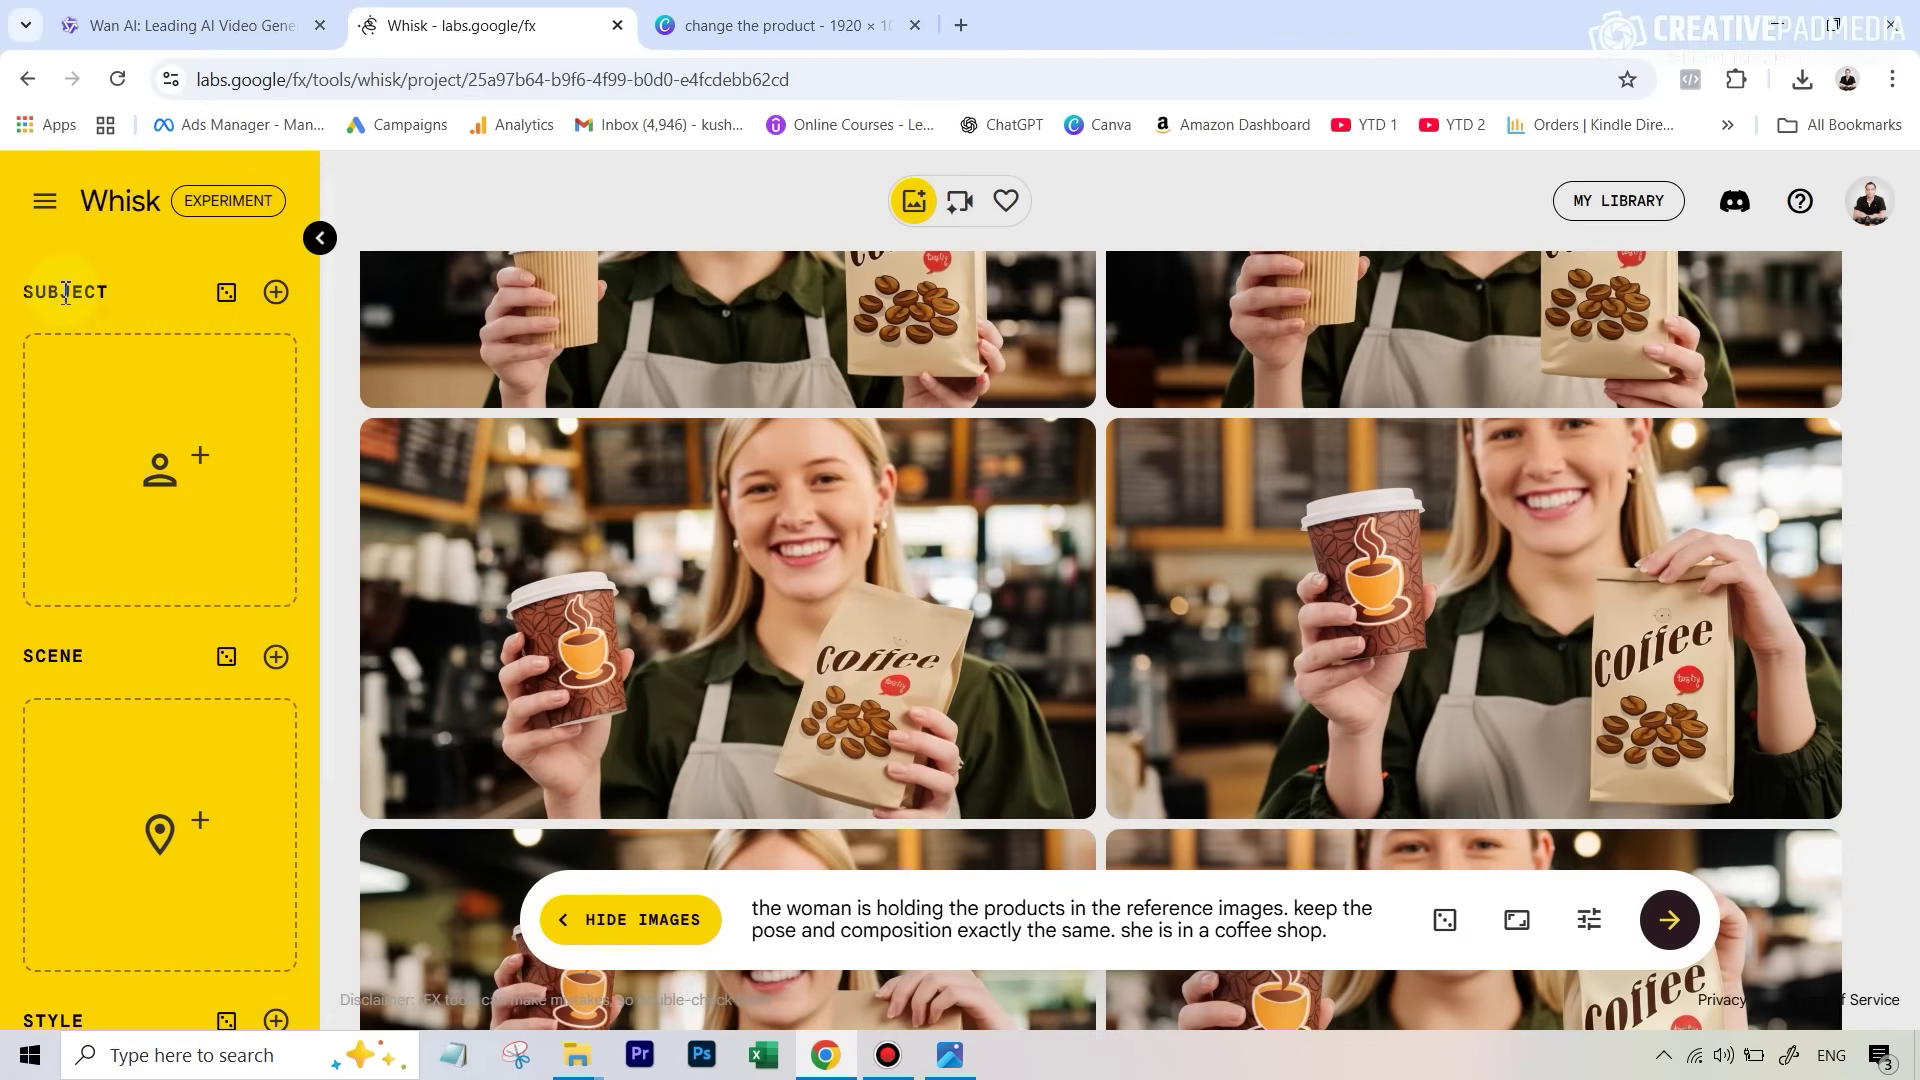
pyautogui.hotkey('ctrl', 'v')
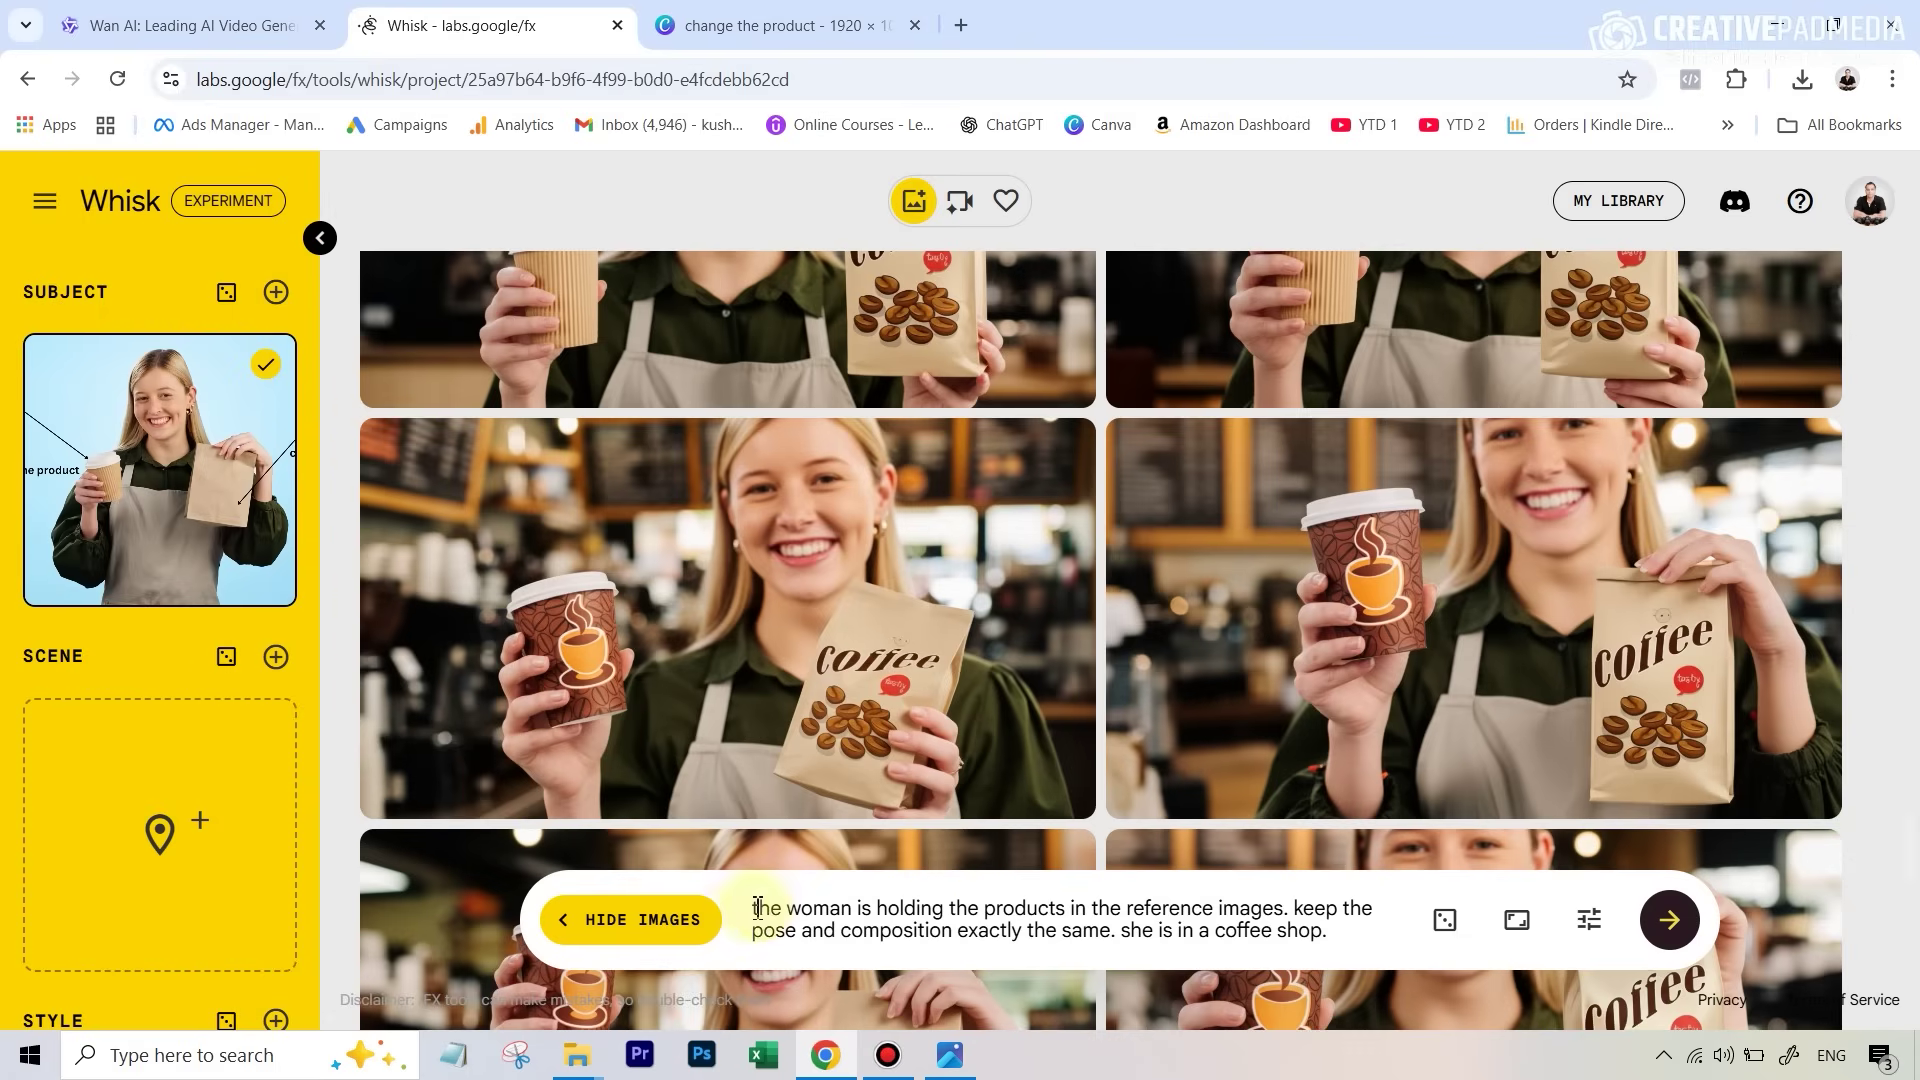
pyautogui.click(1665, 922)
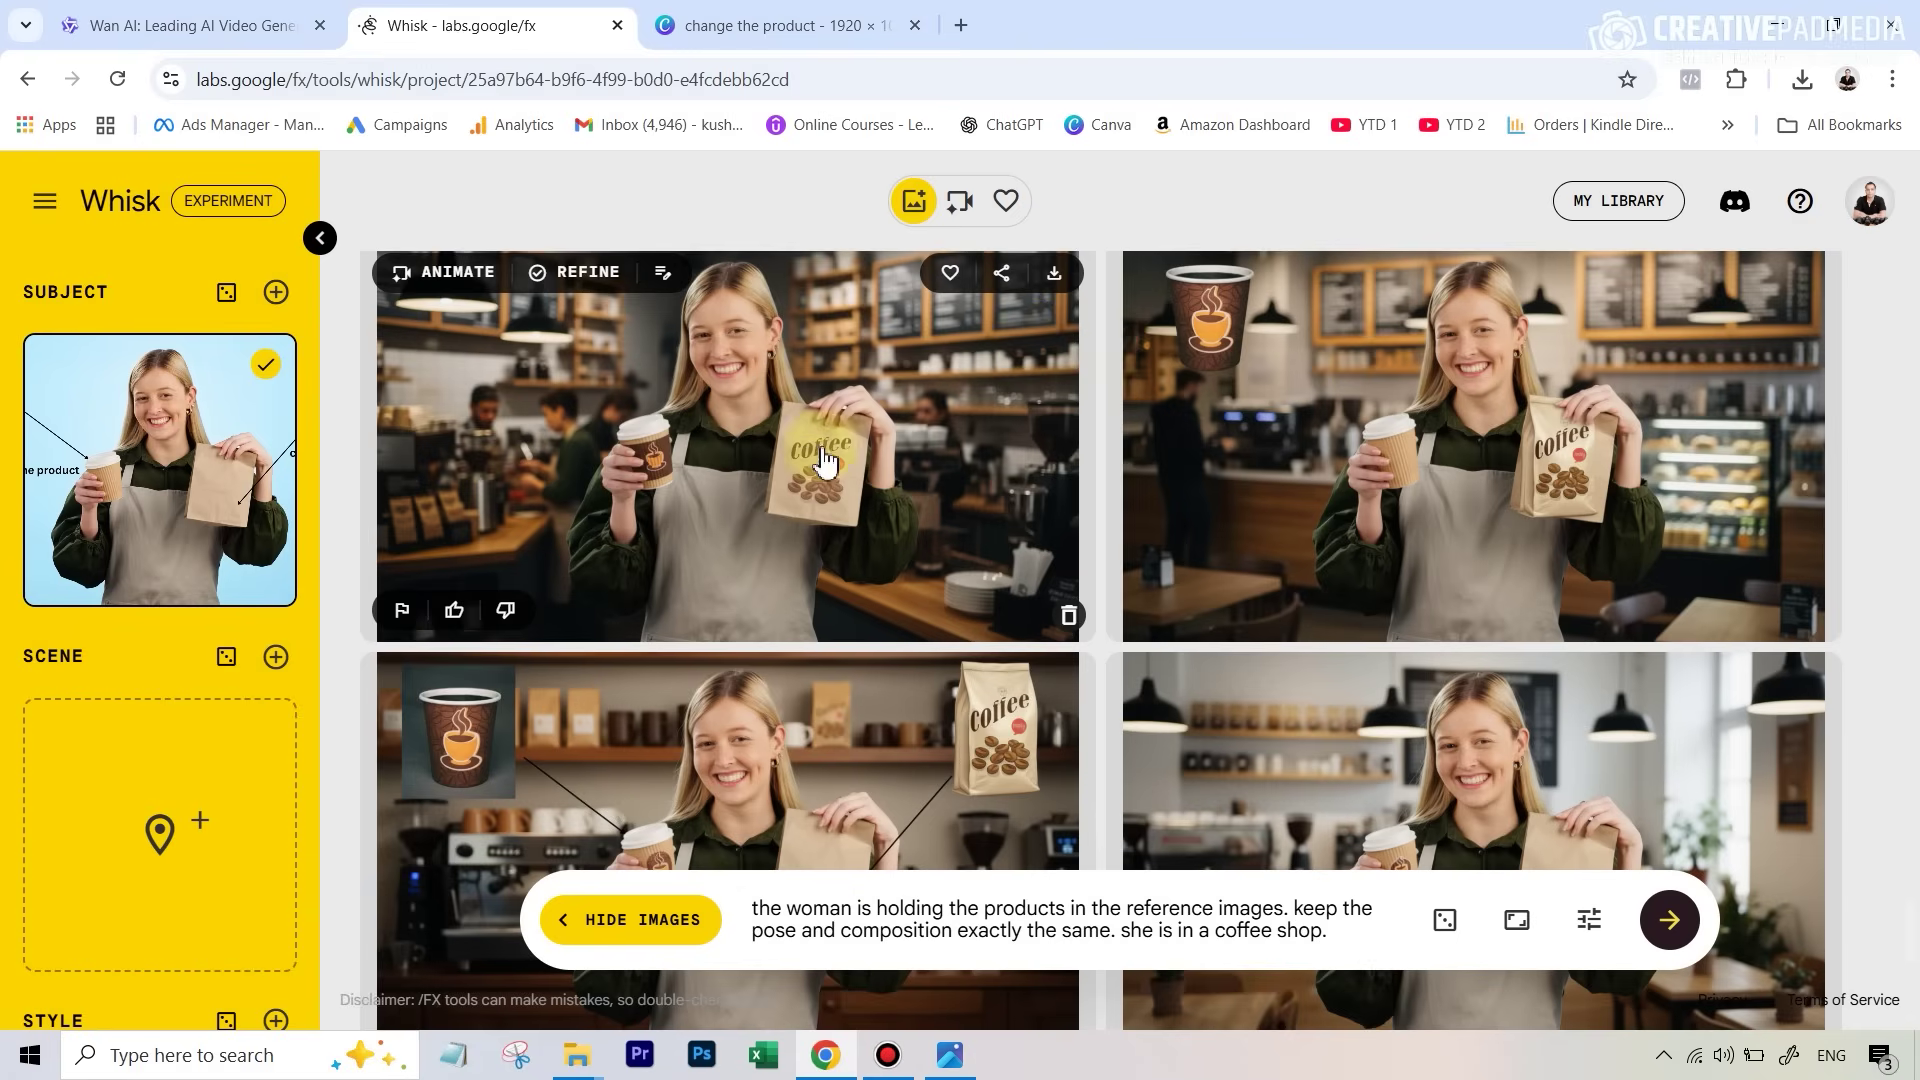
# Step: Compare the generated coffee-shop images for how well the cup and coffee bag match the reference products
pyautogui.scroll(-1, 1528, 463)
pyautogui.scroll(1, 1528, 463)
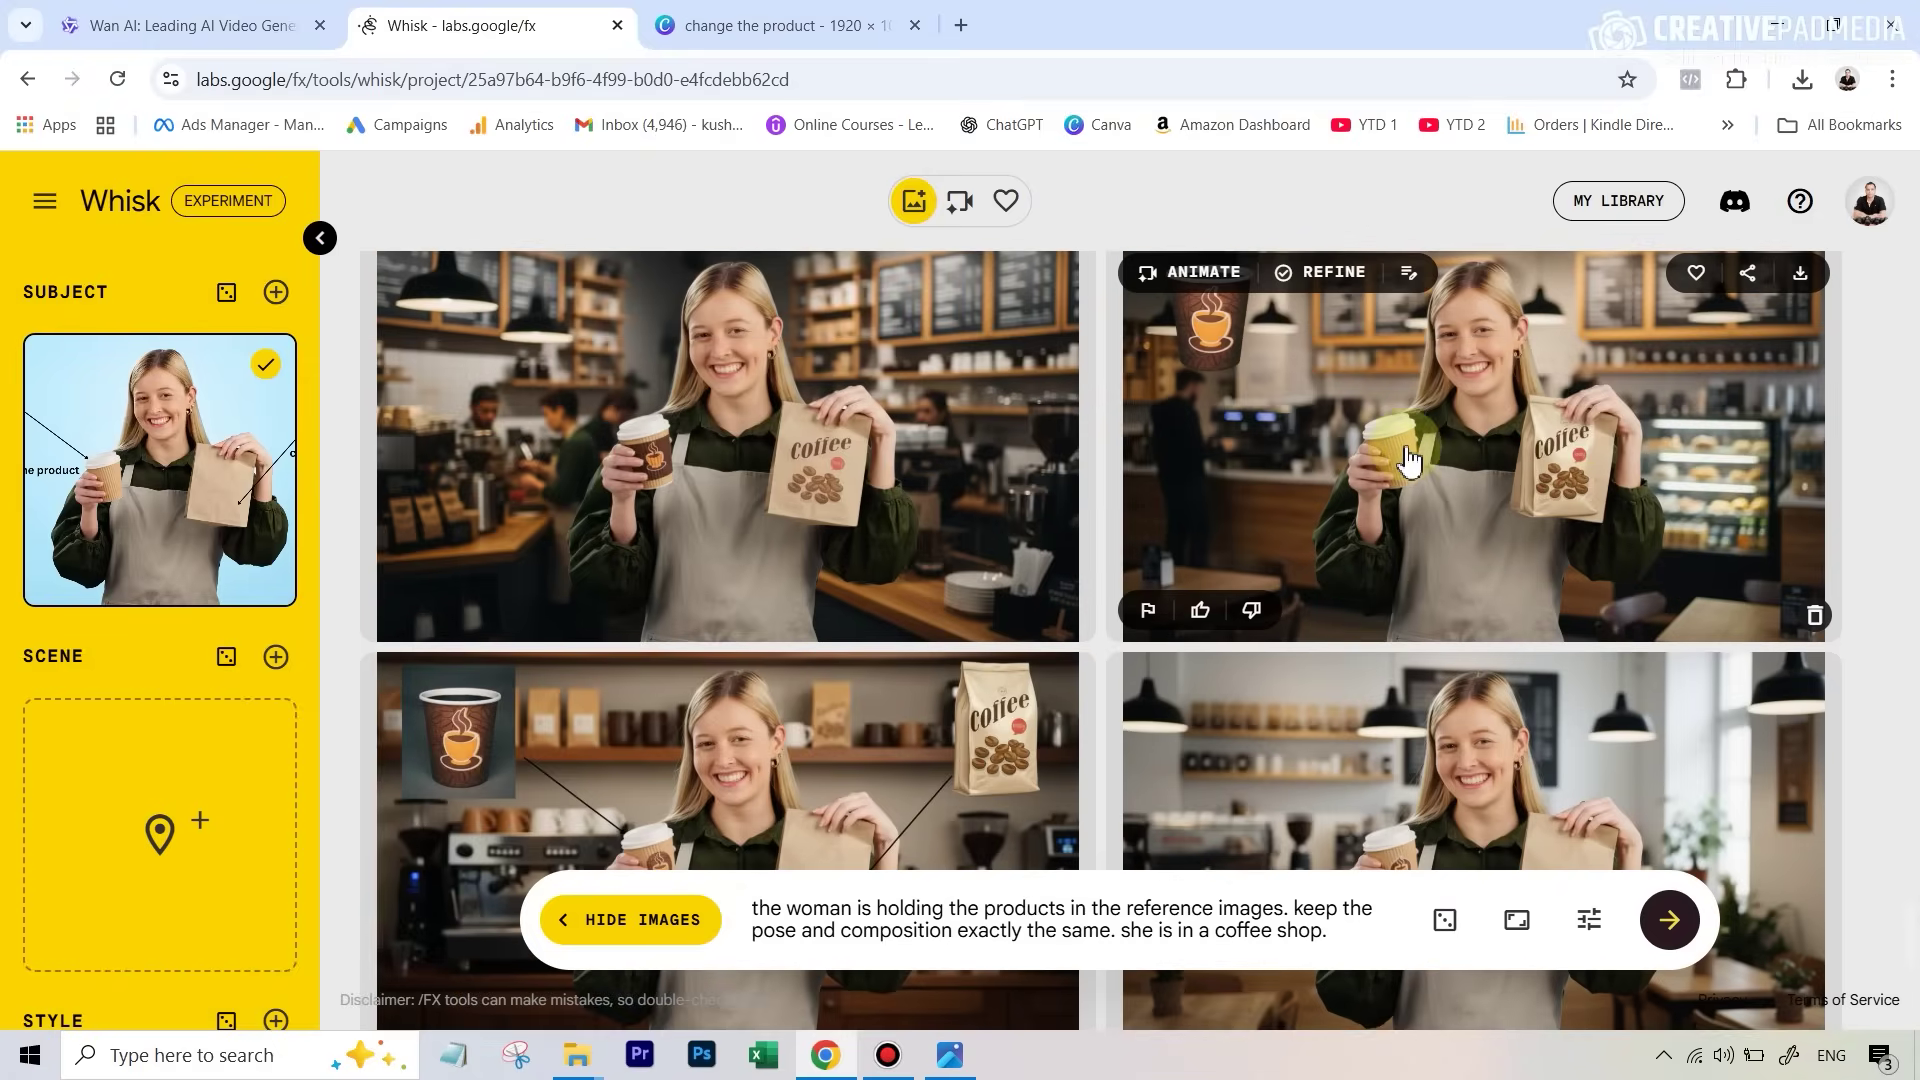
pyautogui.scroll(-2, 1400, 500)
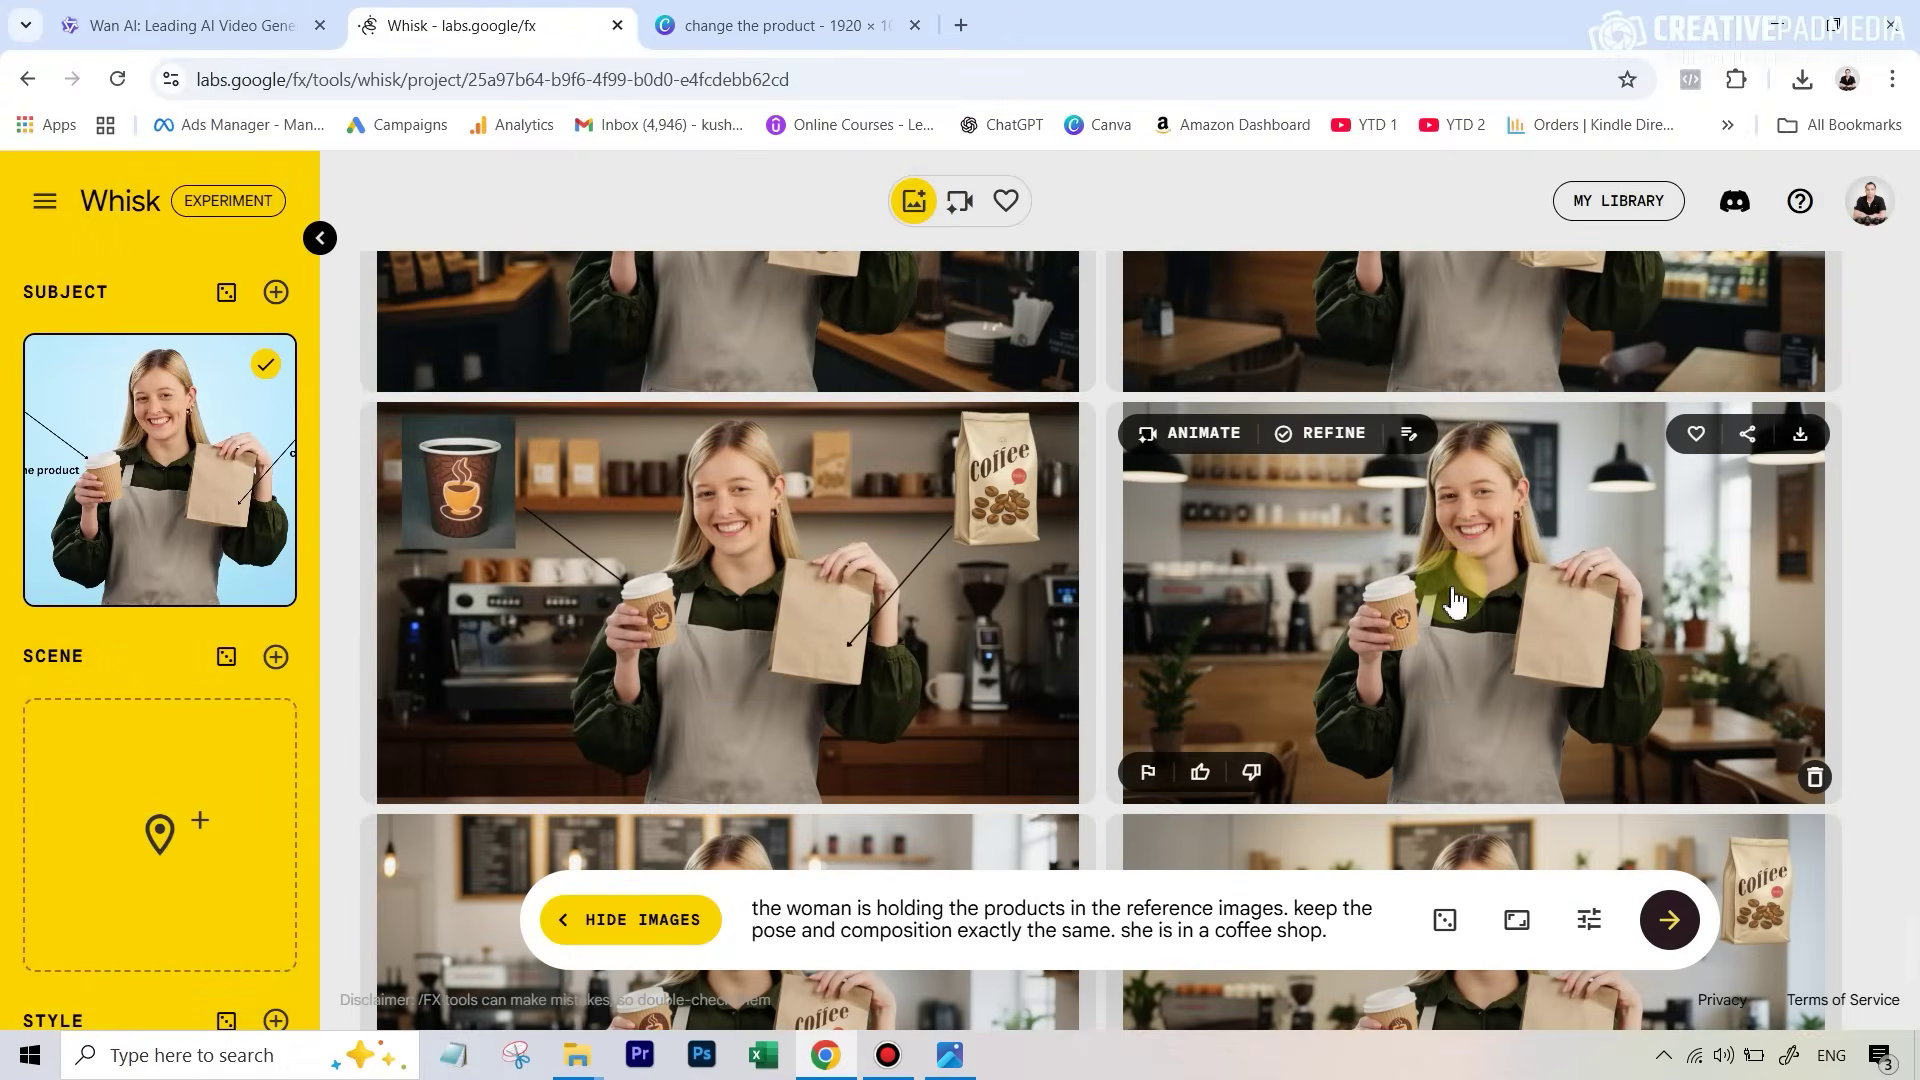
pyautogui.scroll(-1, 1338, 592)
pyautogui.scroll(1, 1000, 500)
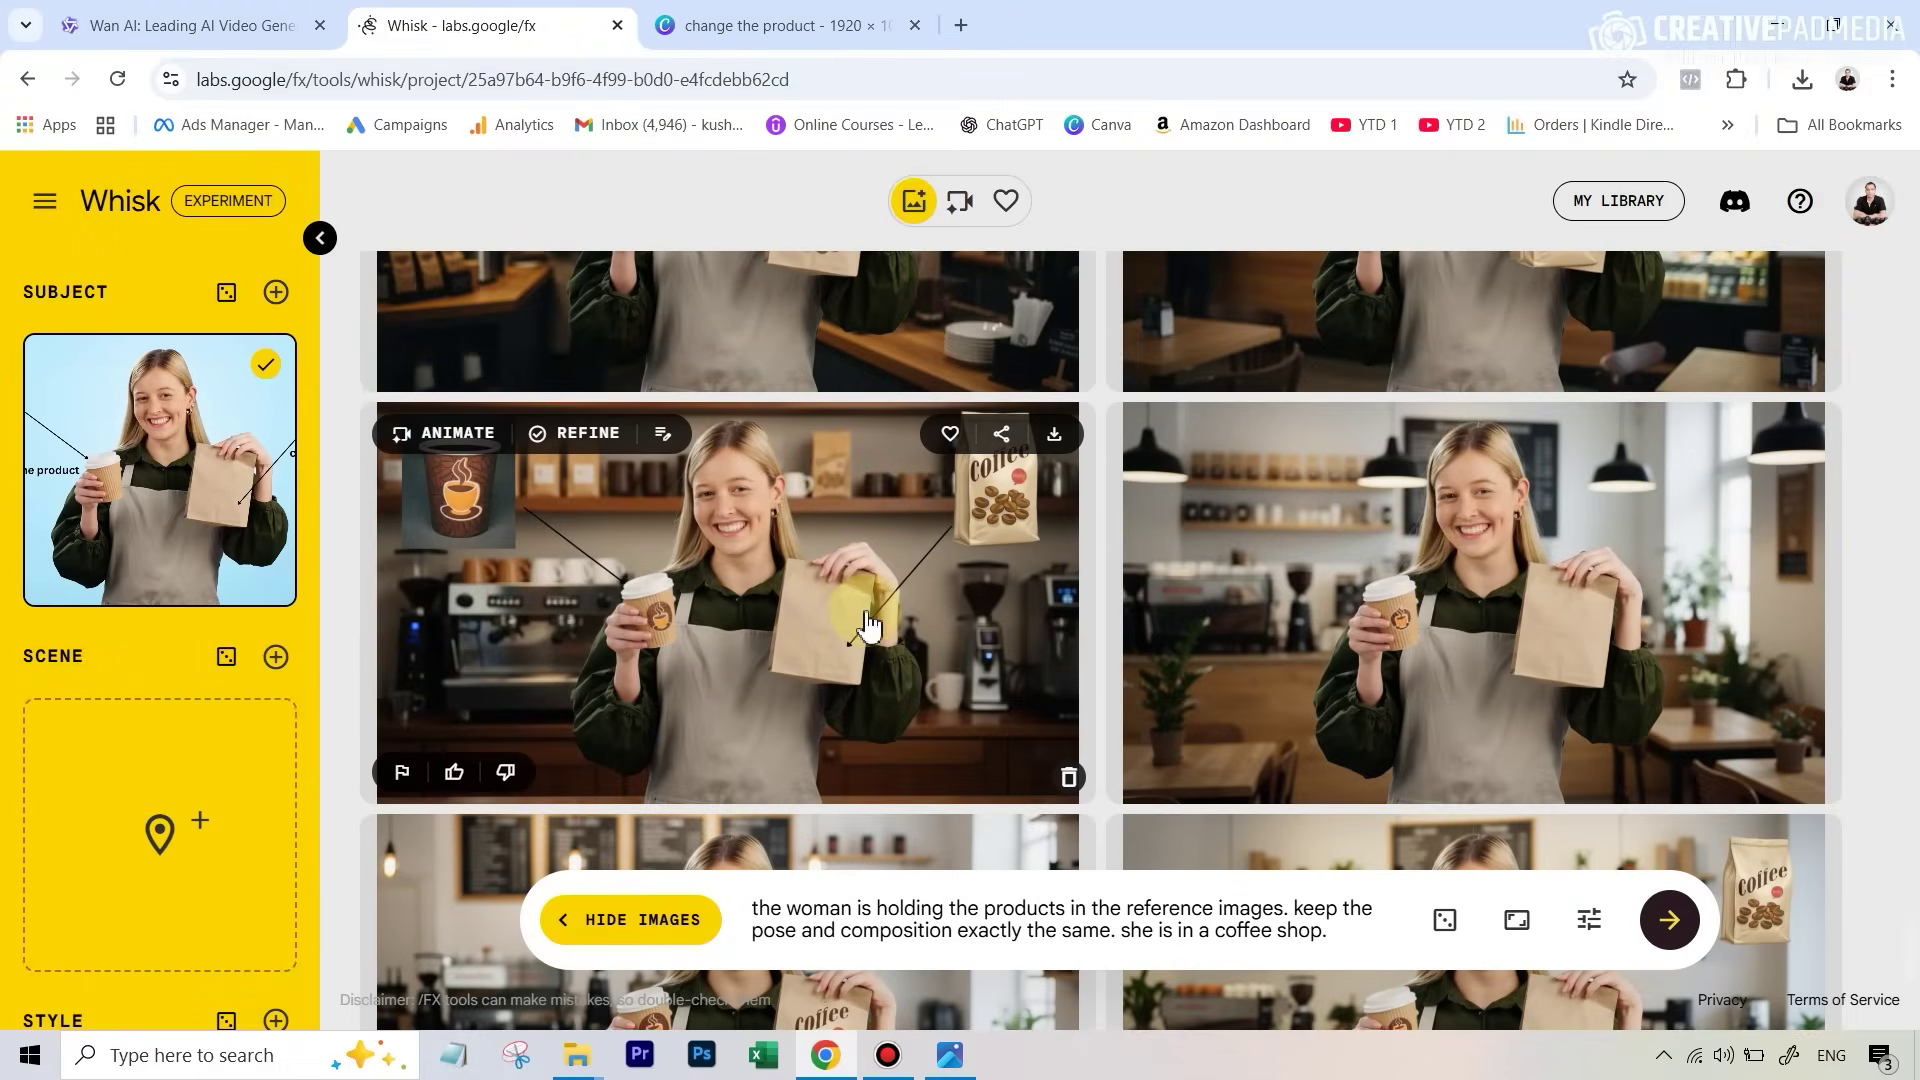
pyautogui.scroll(-3, 1730, 600)
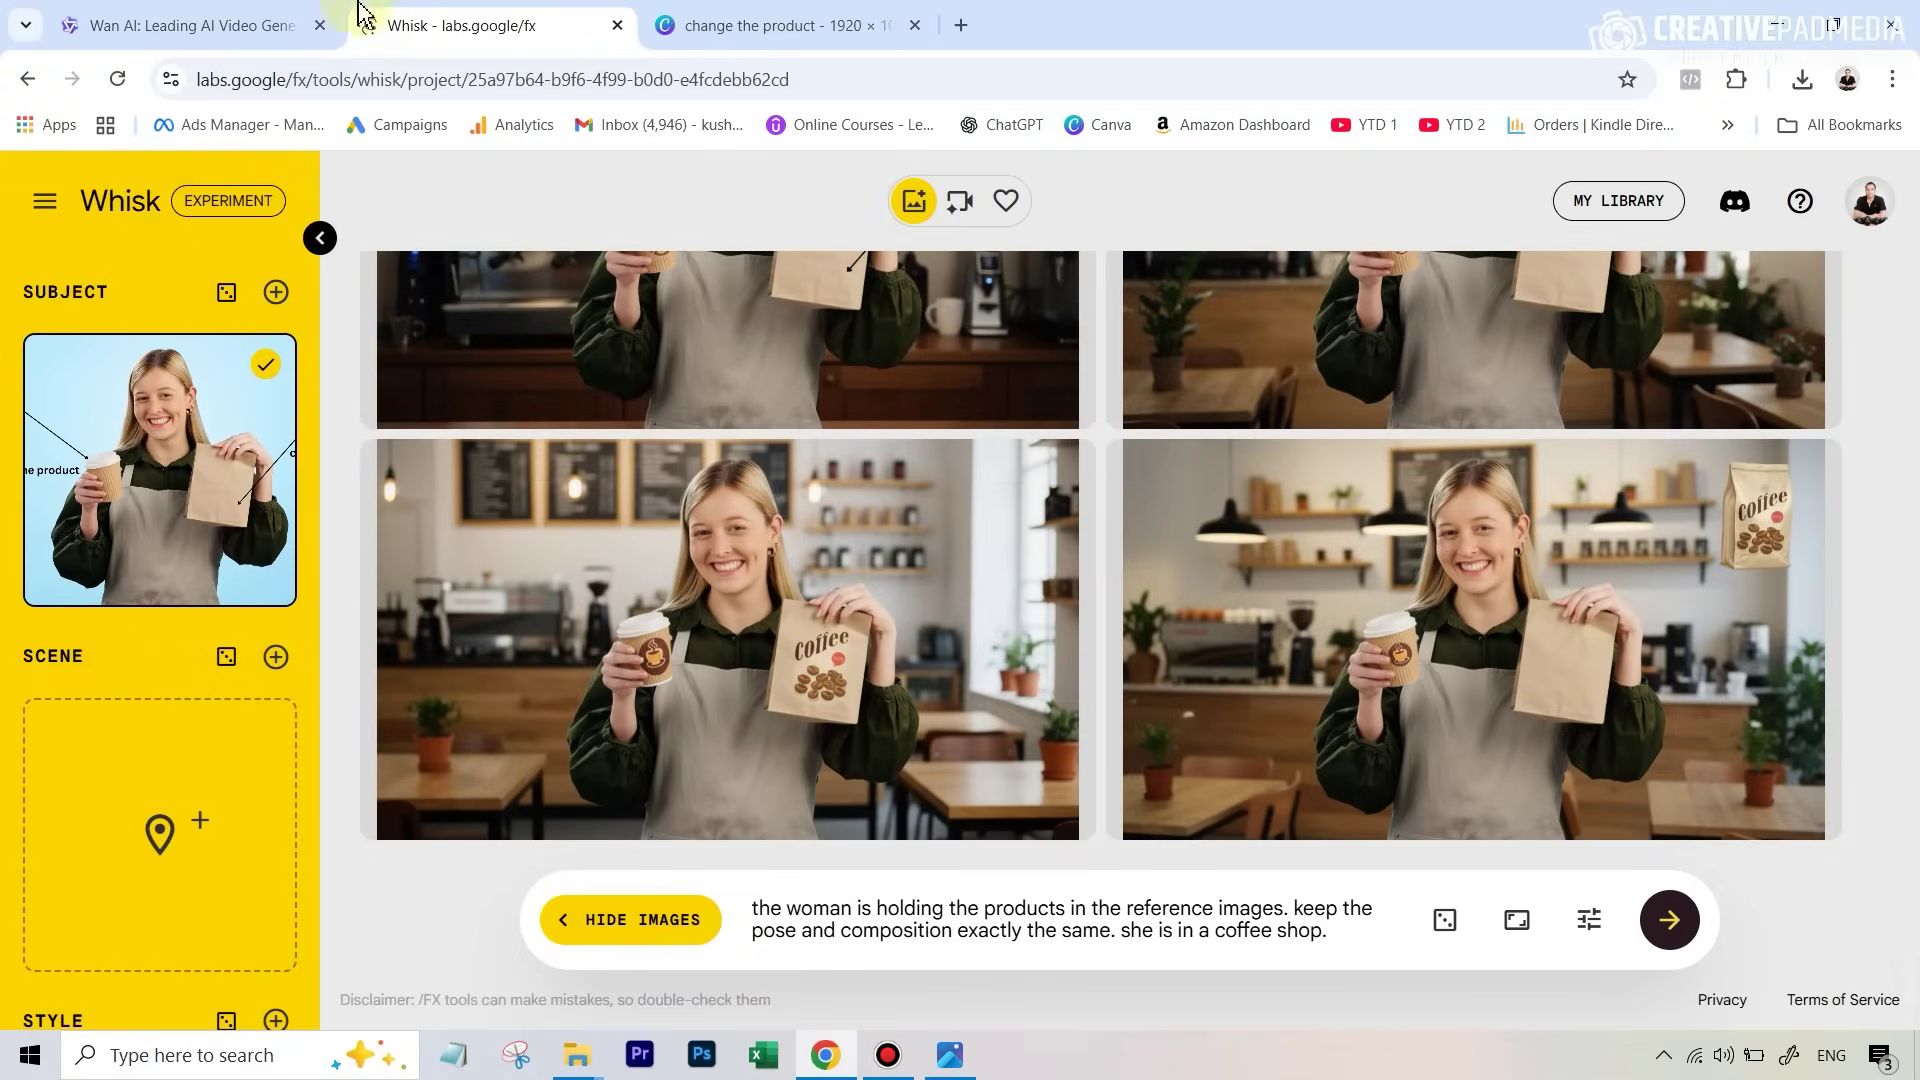
# Step: Switch to Wan and set up Photo Animate with the coffee-shop woman as character image and the apron woman's clip as action video
pyautogui.click(200, 25)
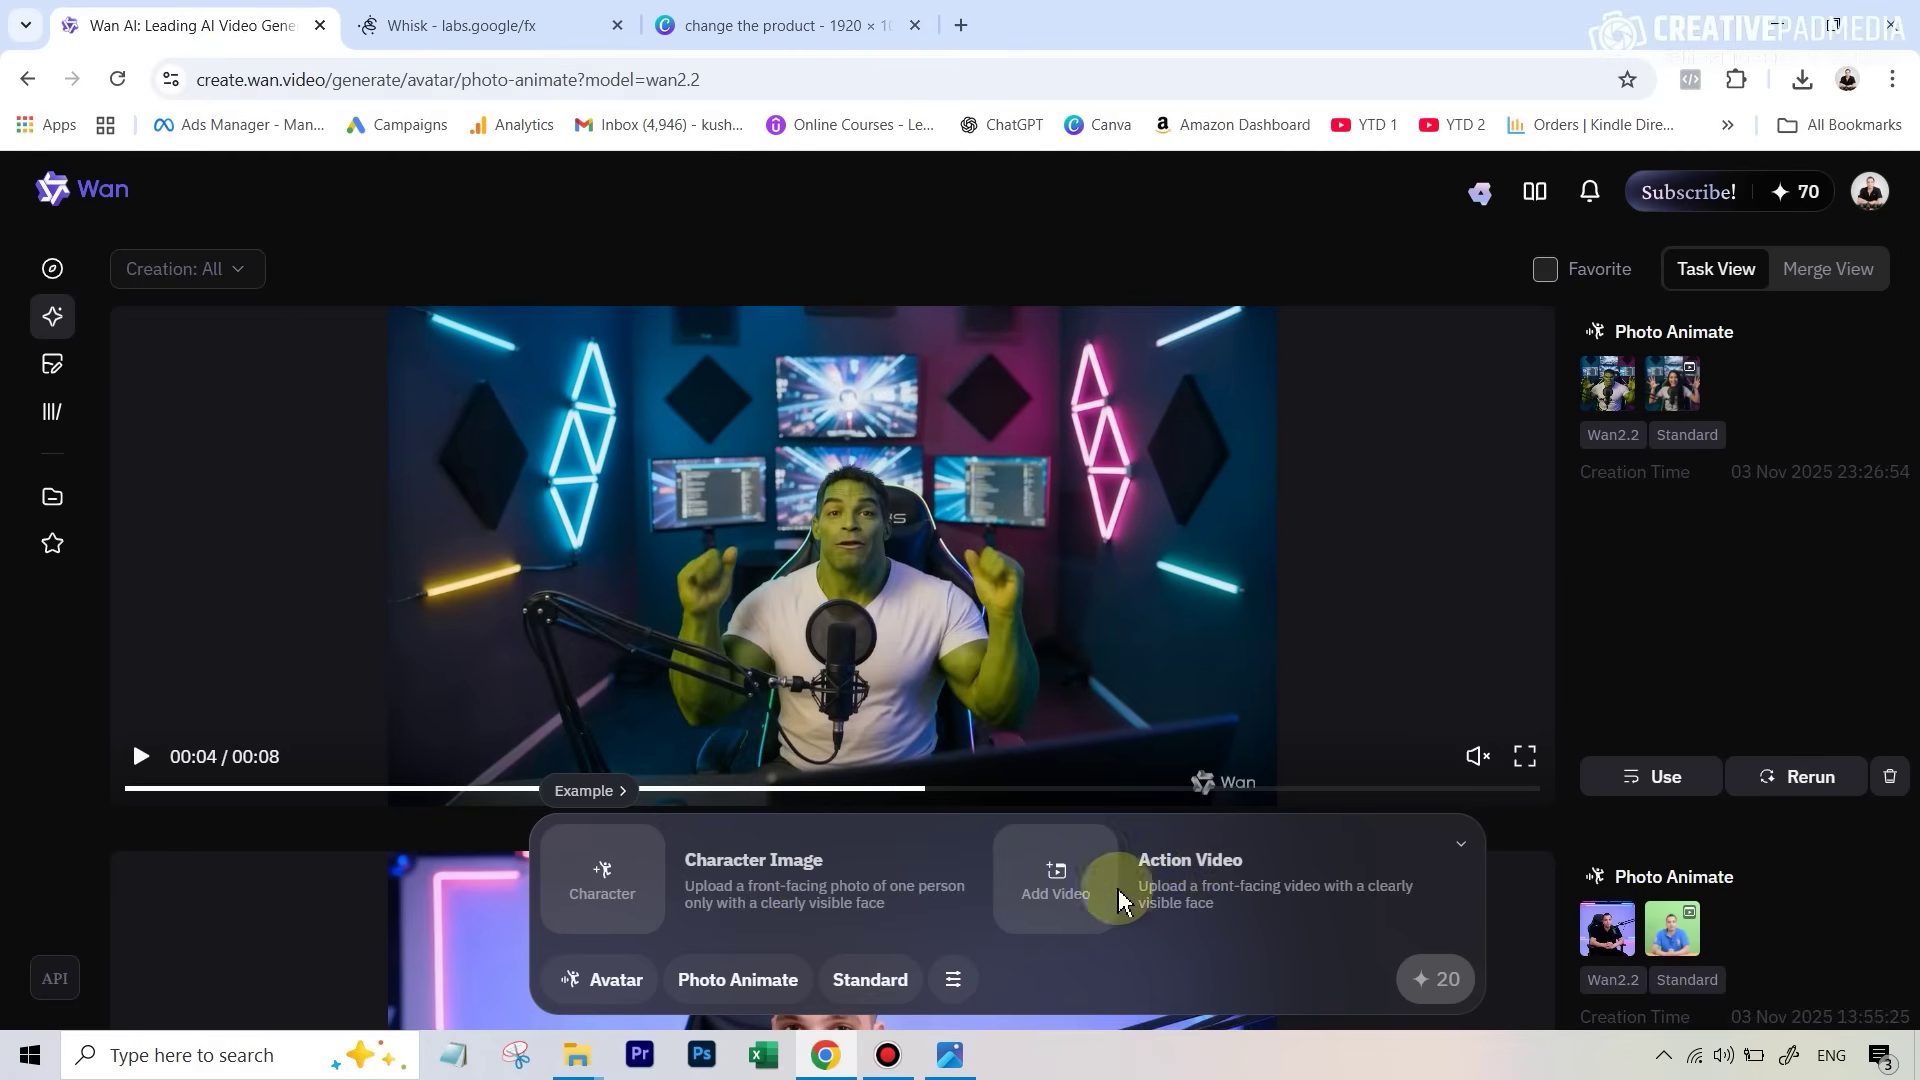
pyautogui.moveTo(1535, 532)
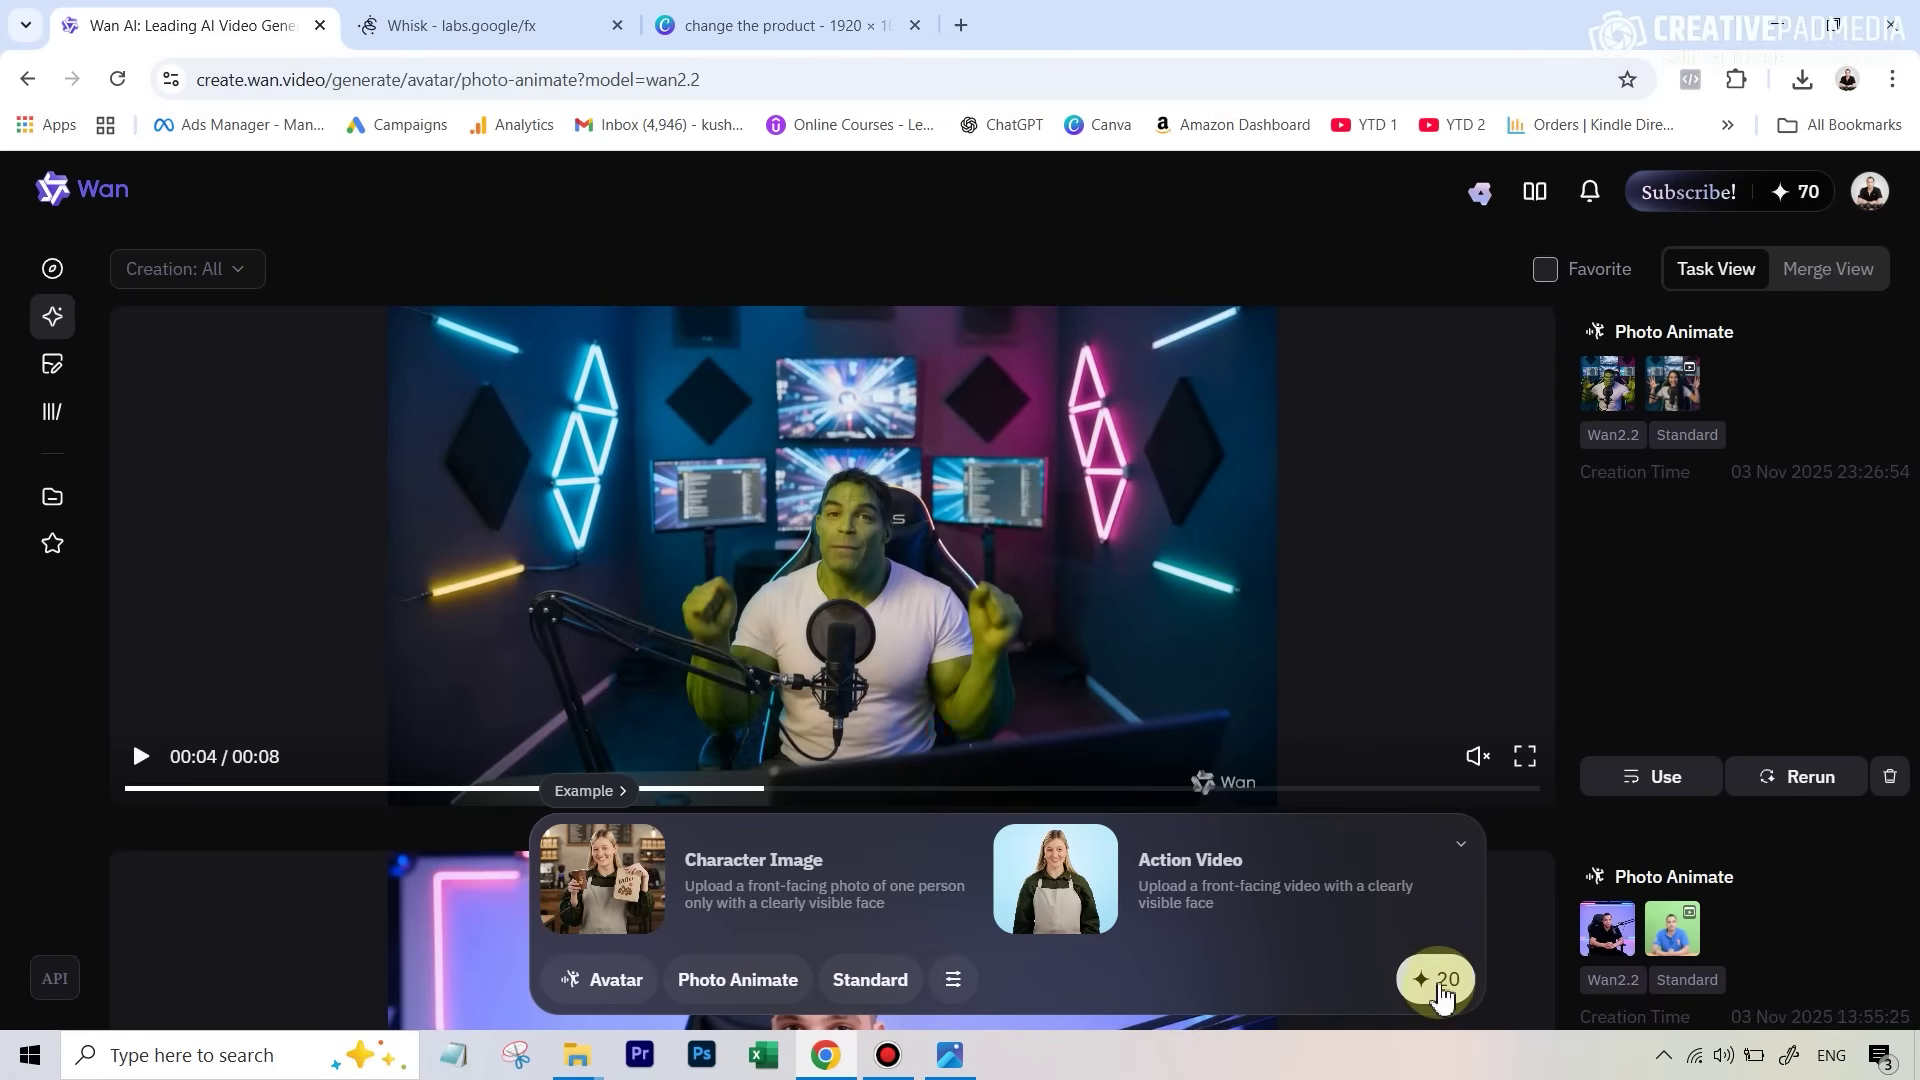
pyautogui.scroll(-10, 150, 913)
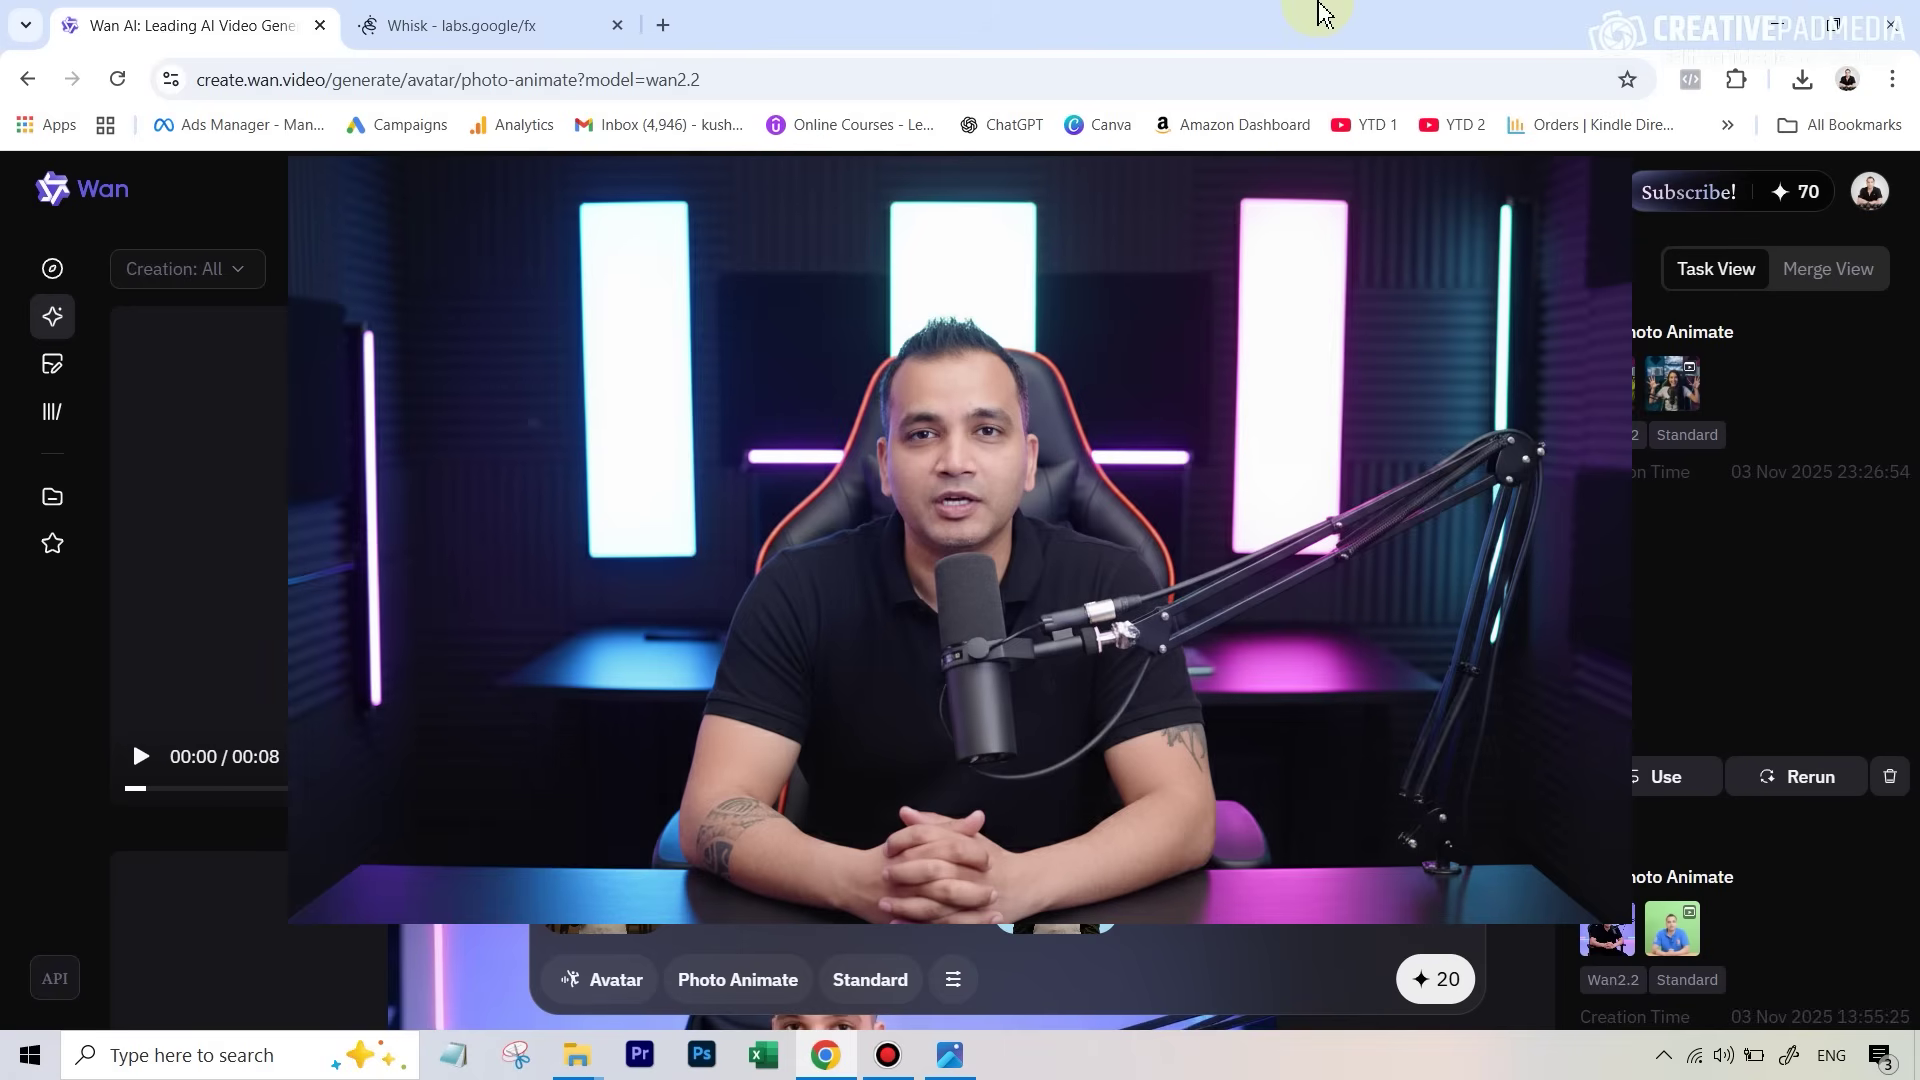
pyautogui.scroll(-5, 1737, 745)
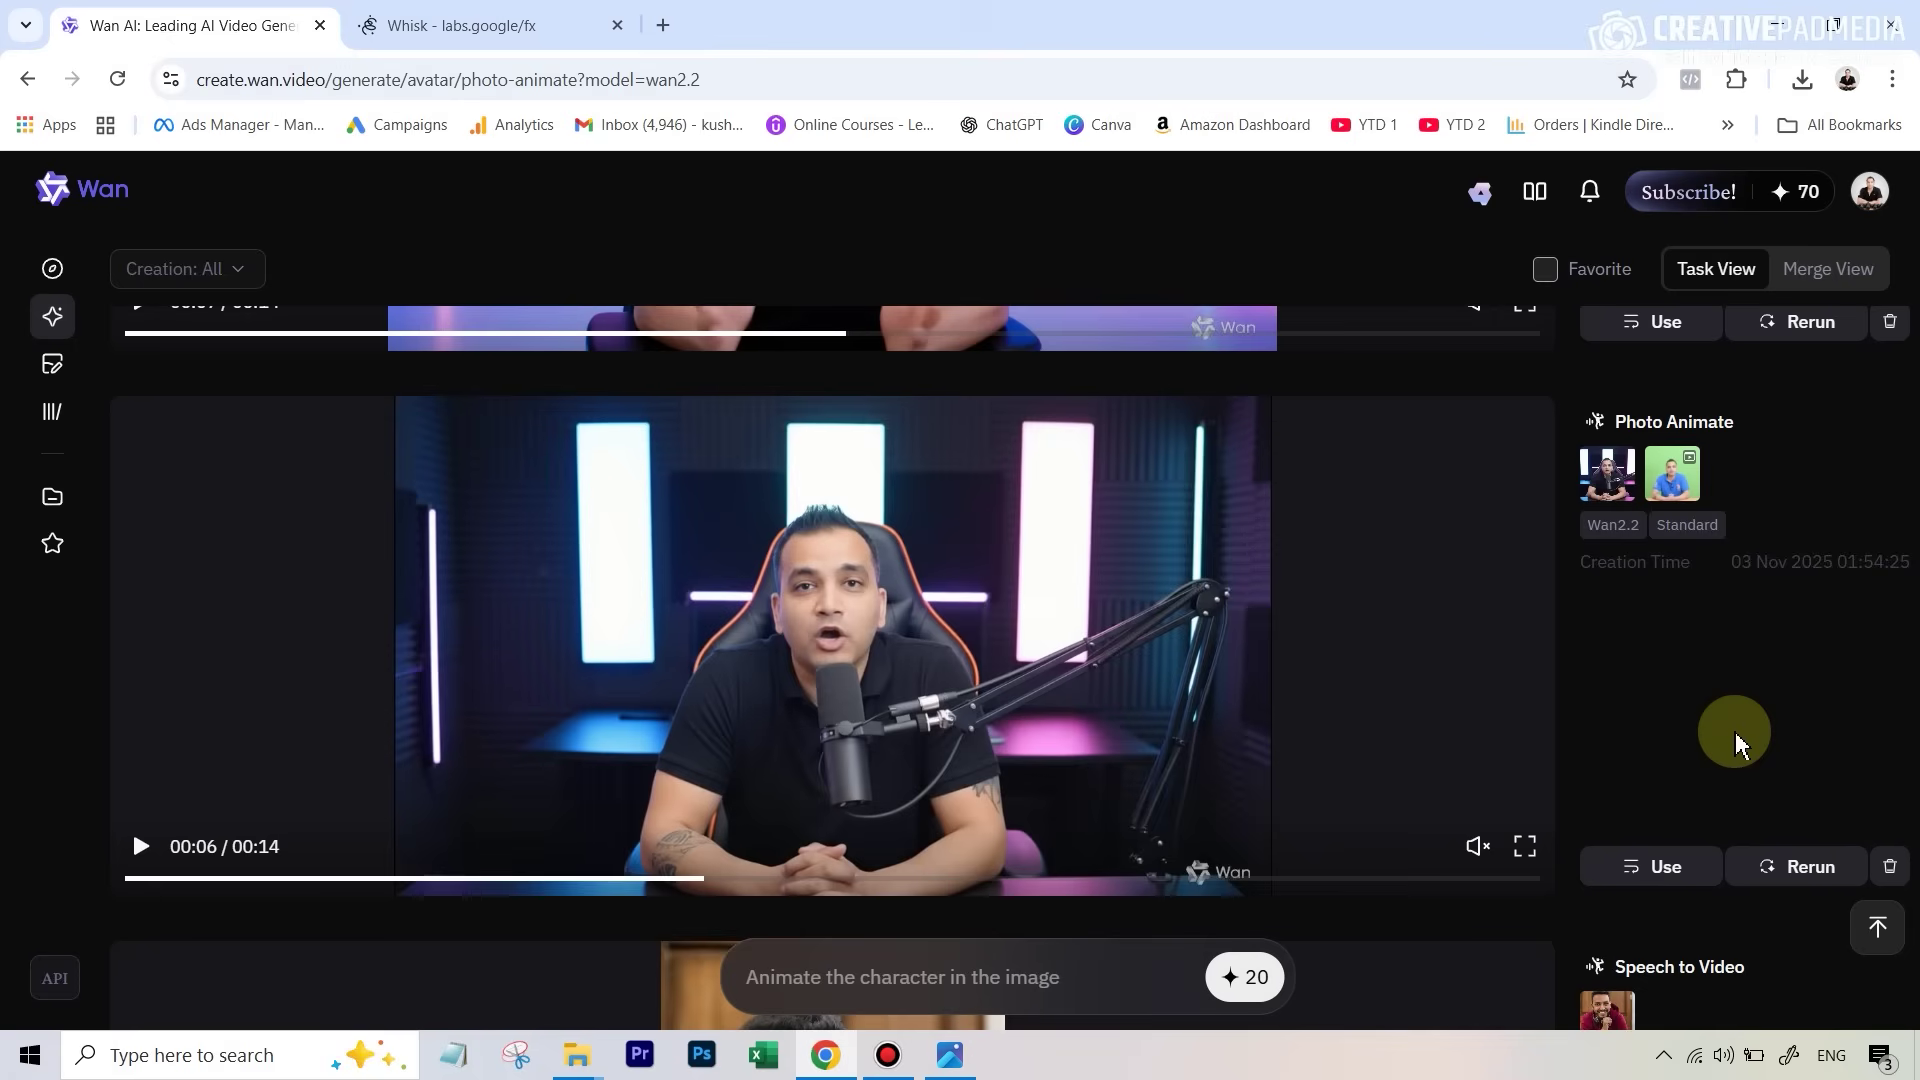
# Step: In Higgsfield, complete the Seedream 4.0 prompt "turn her into hulk. keep the pose the same." and check the available image models
pyautogui.moveTo(1093, 579)
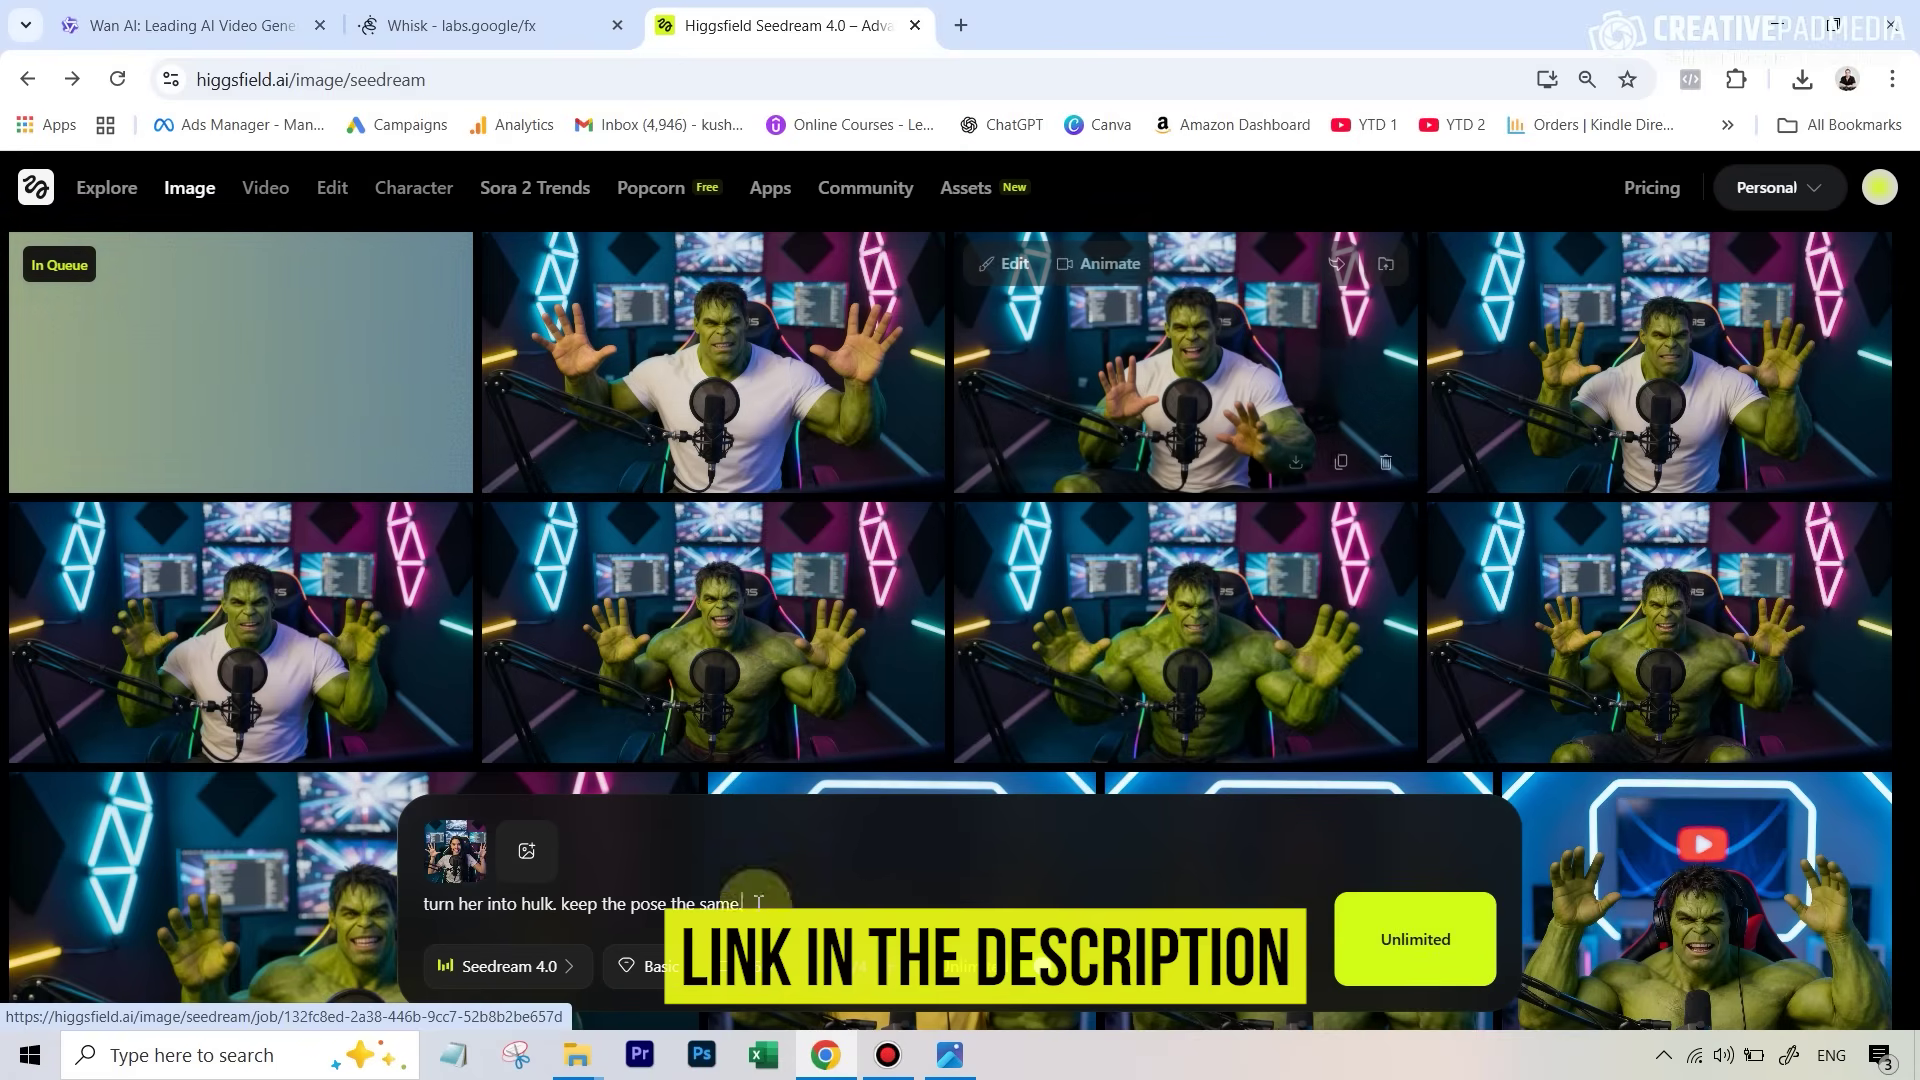
pyautogui.write('.')
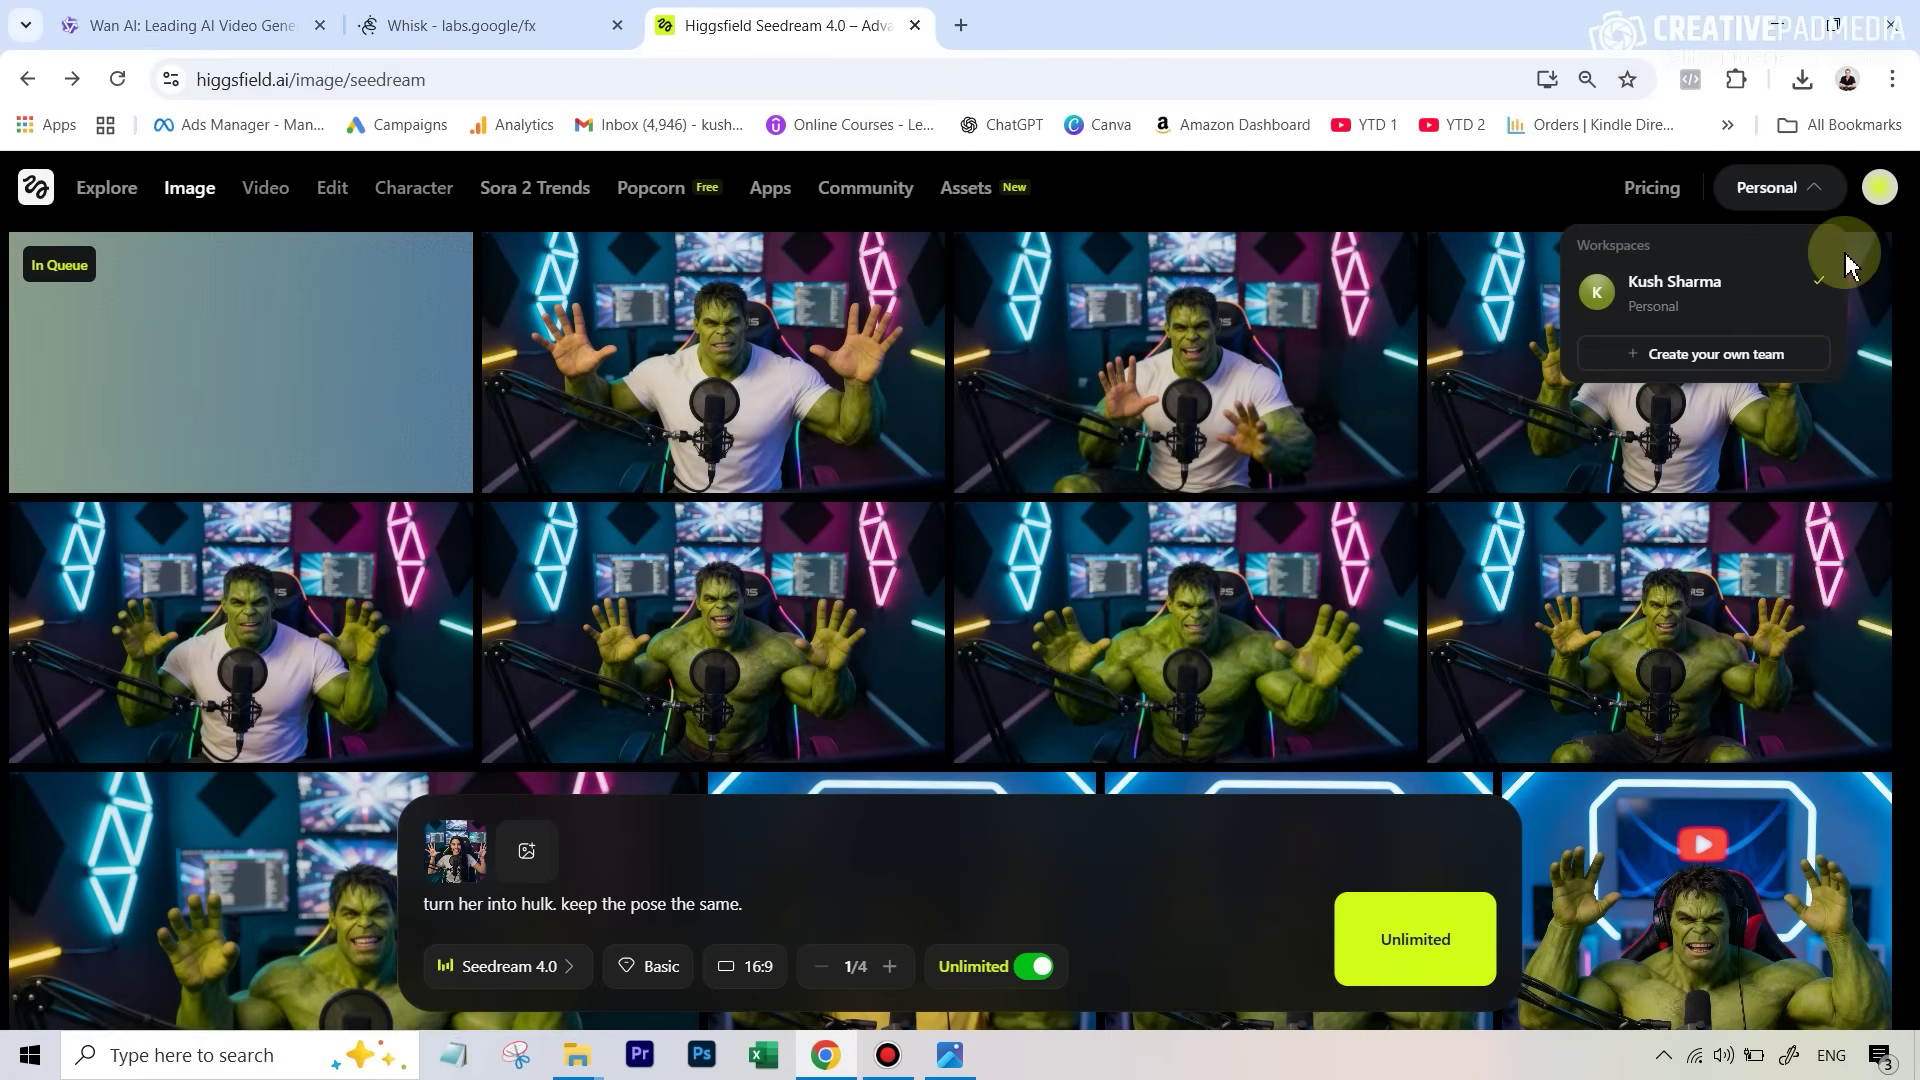
pyautogui.click(1884, 186)
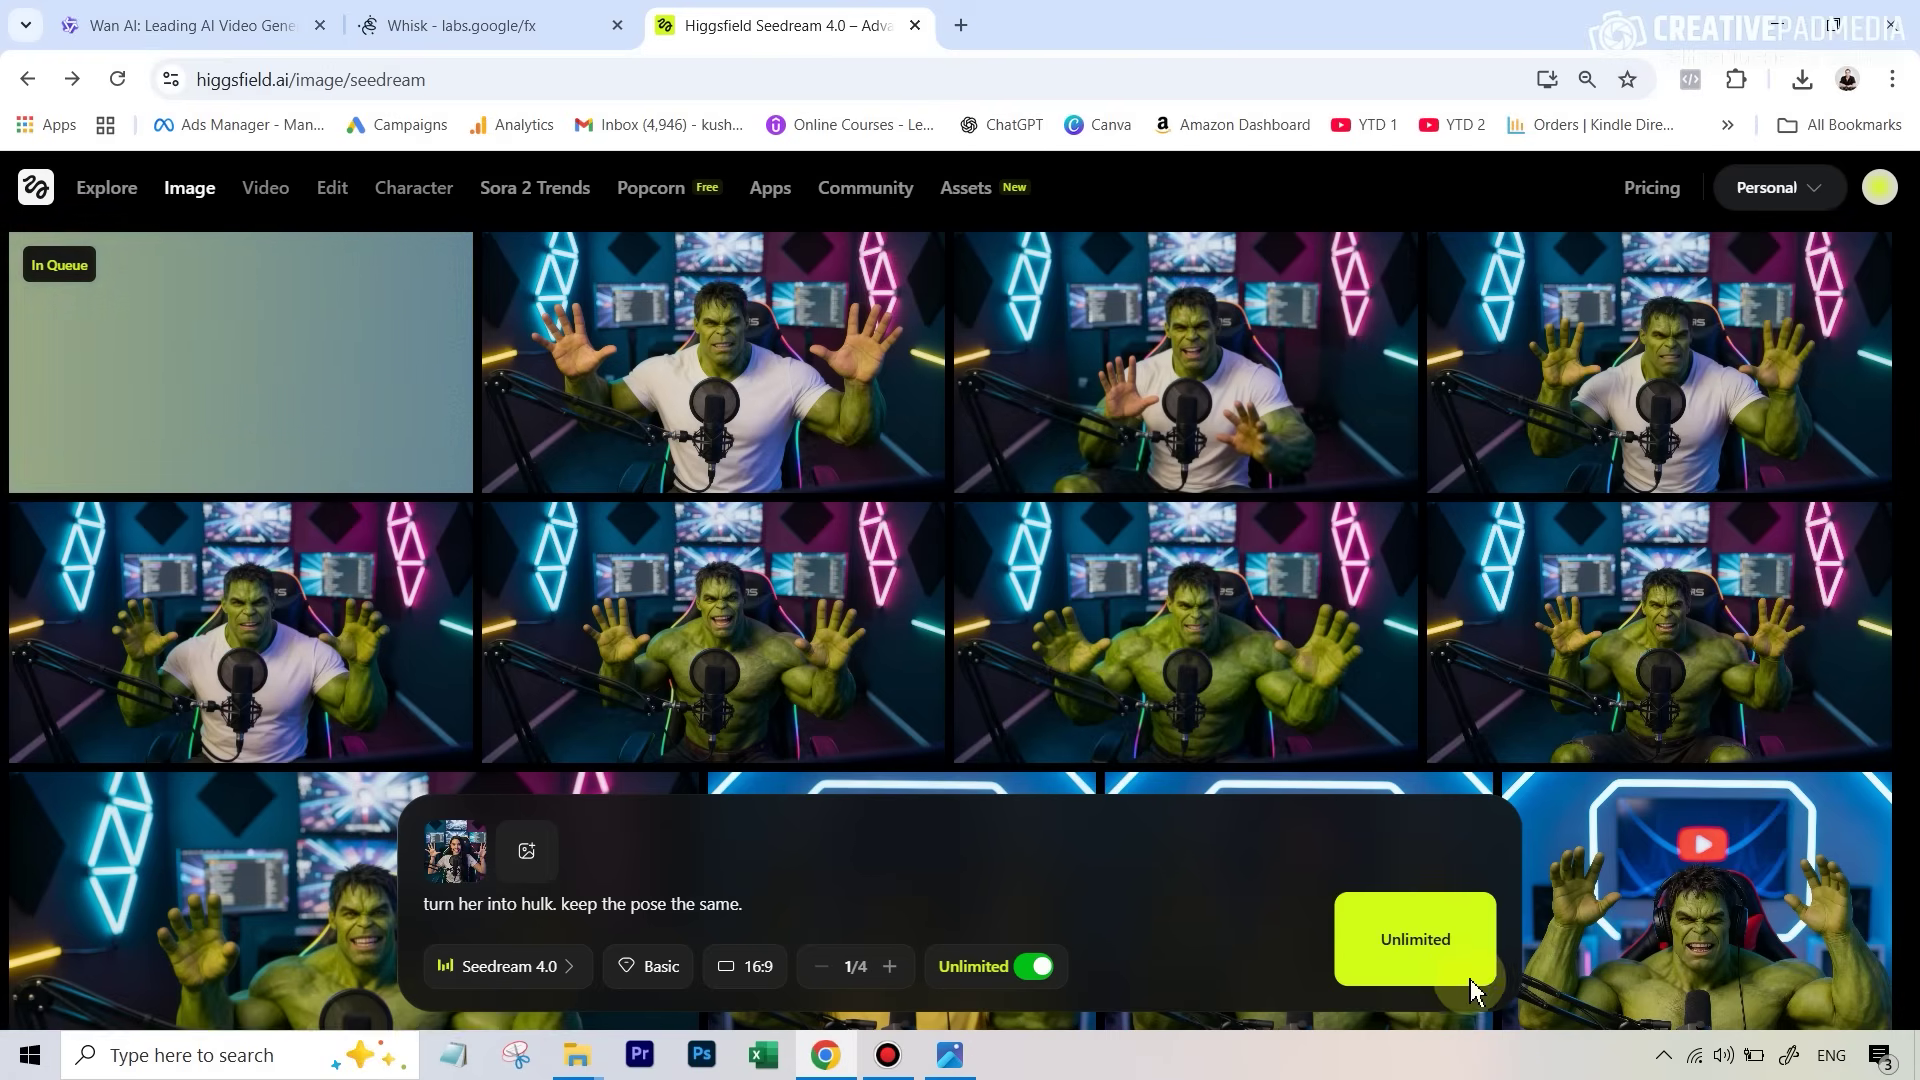
pyautogui.click(549, 978)
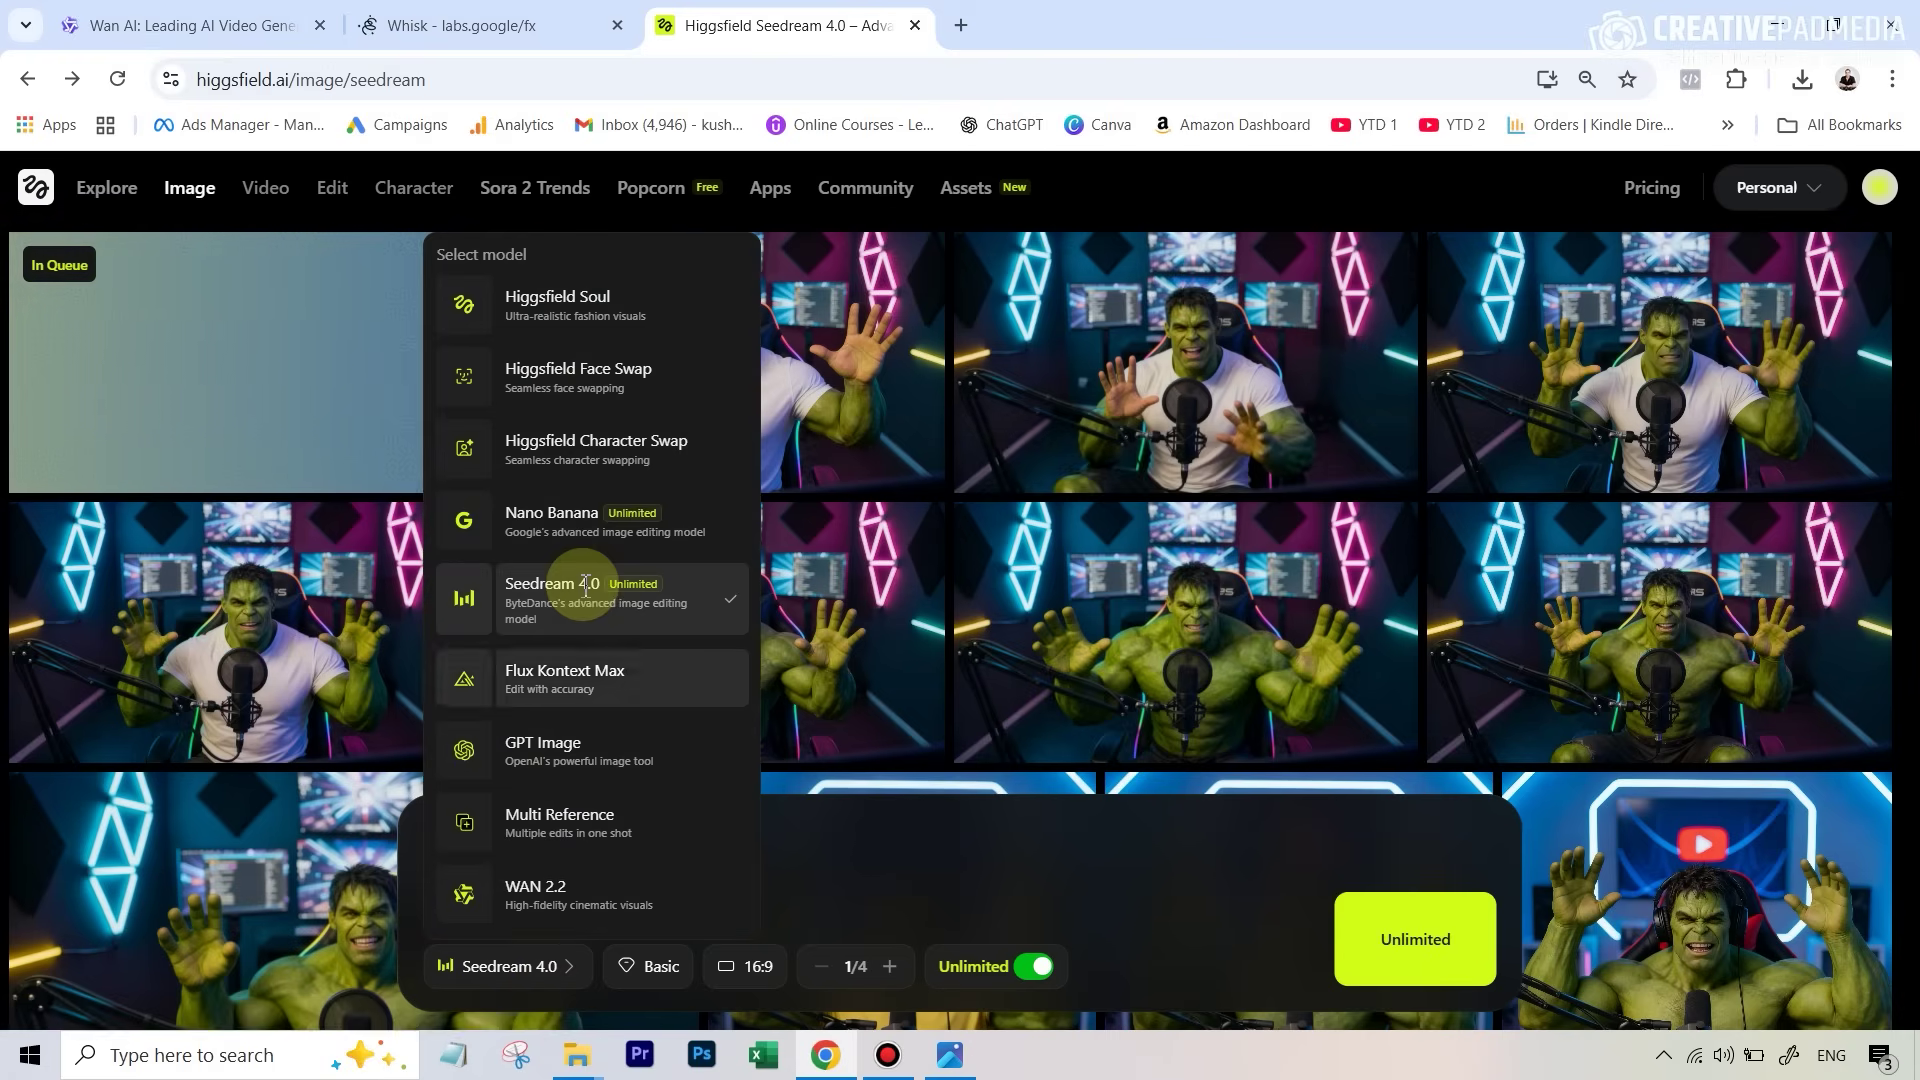
pyautogui.click(1460, 950)
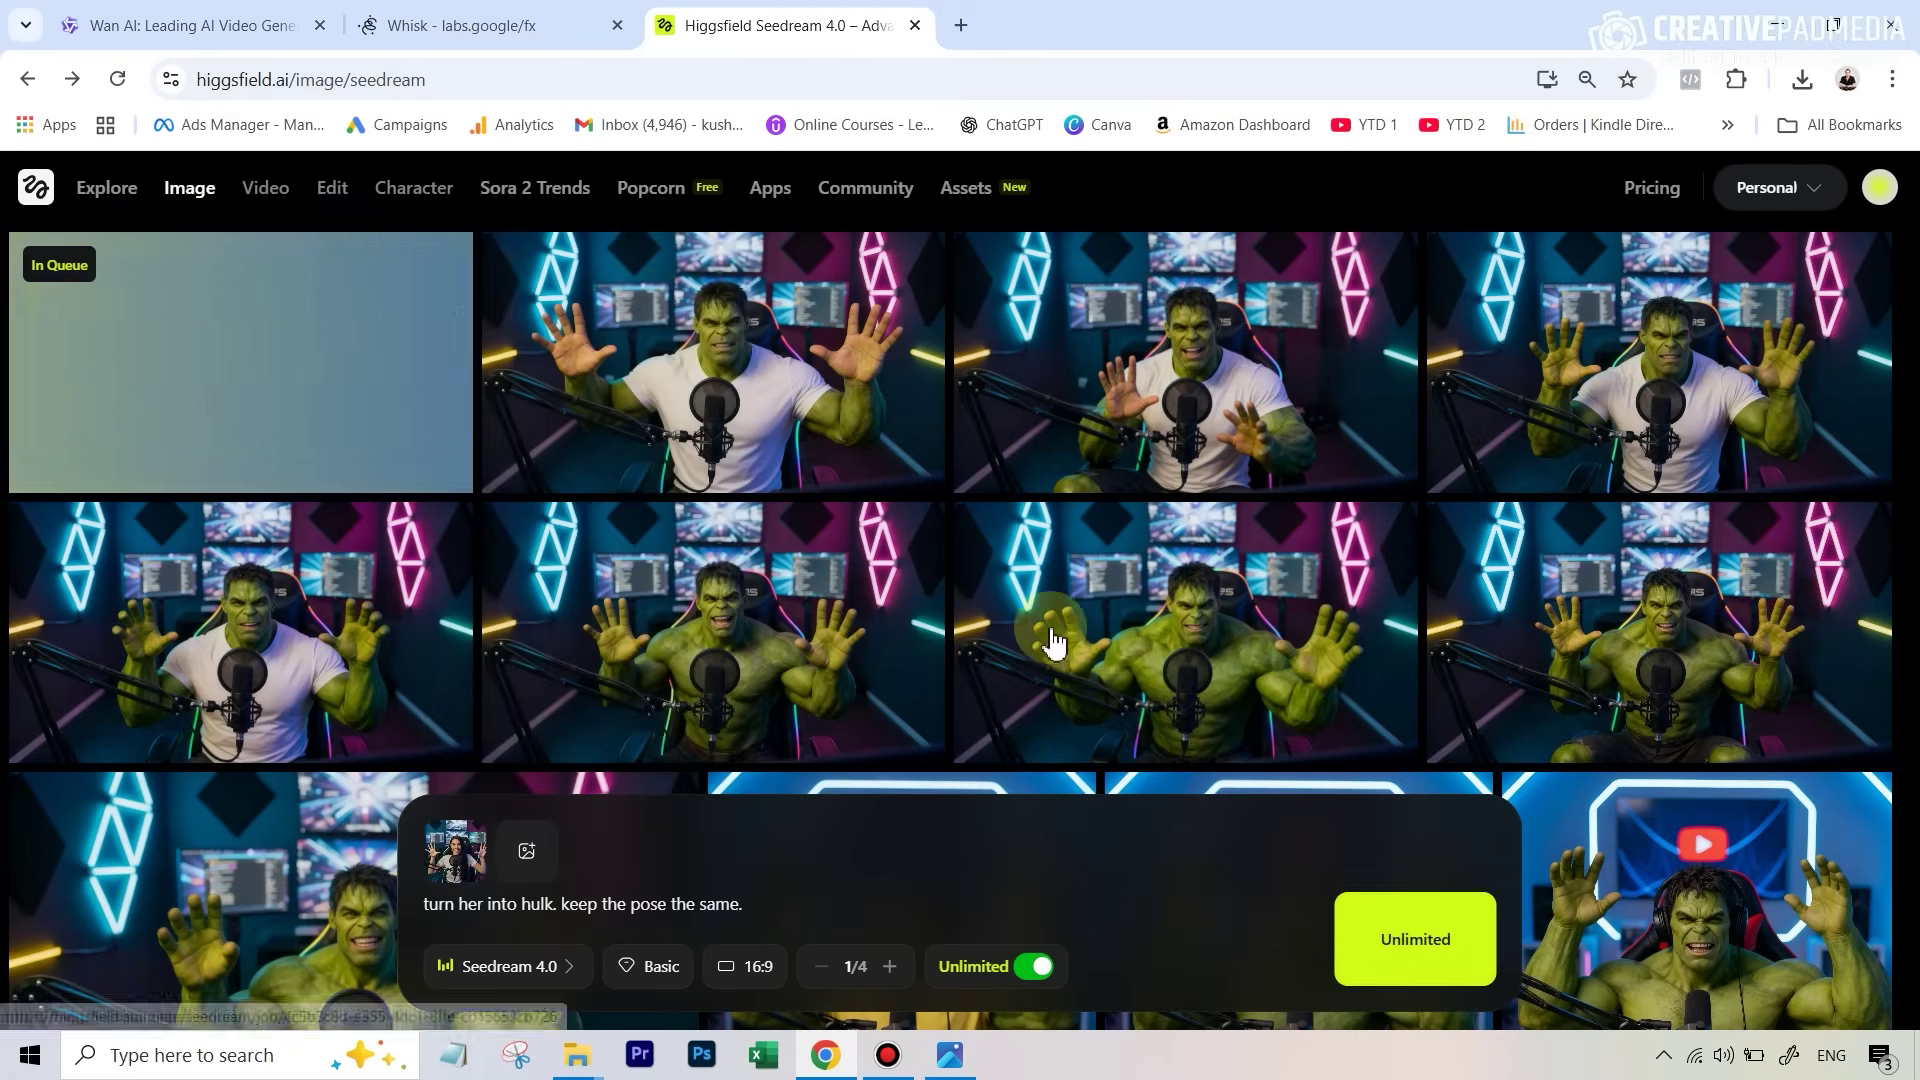
# Step: View the white-shirt Hulk images enlarged one after another and compare their poses
pyautogui.moveTo(1053, 642)
pyautogui.moveTo(1280, 312)
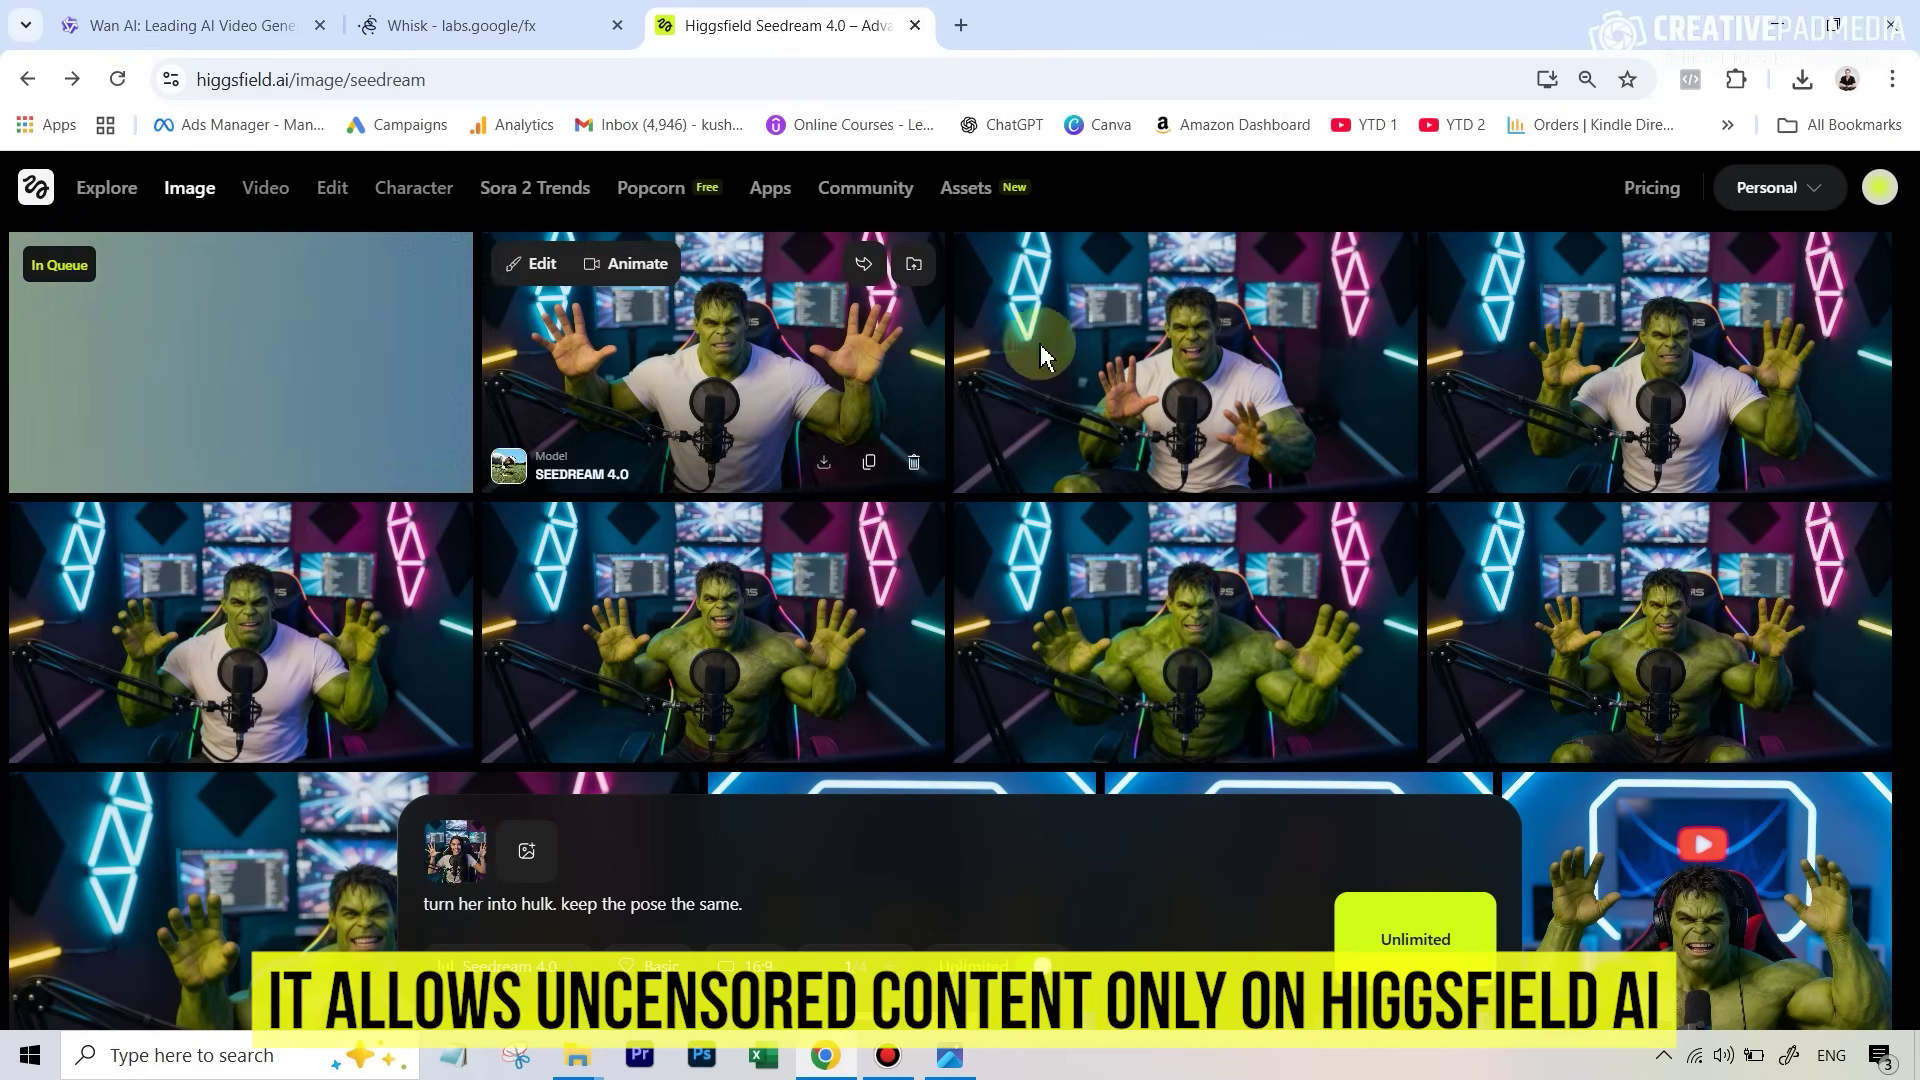
pyautogui.click(820, 340)
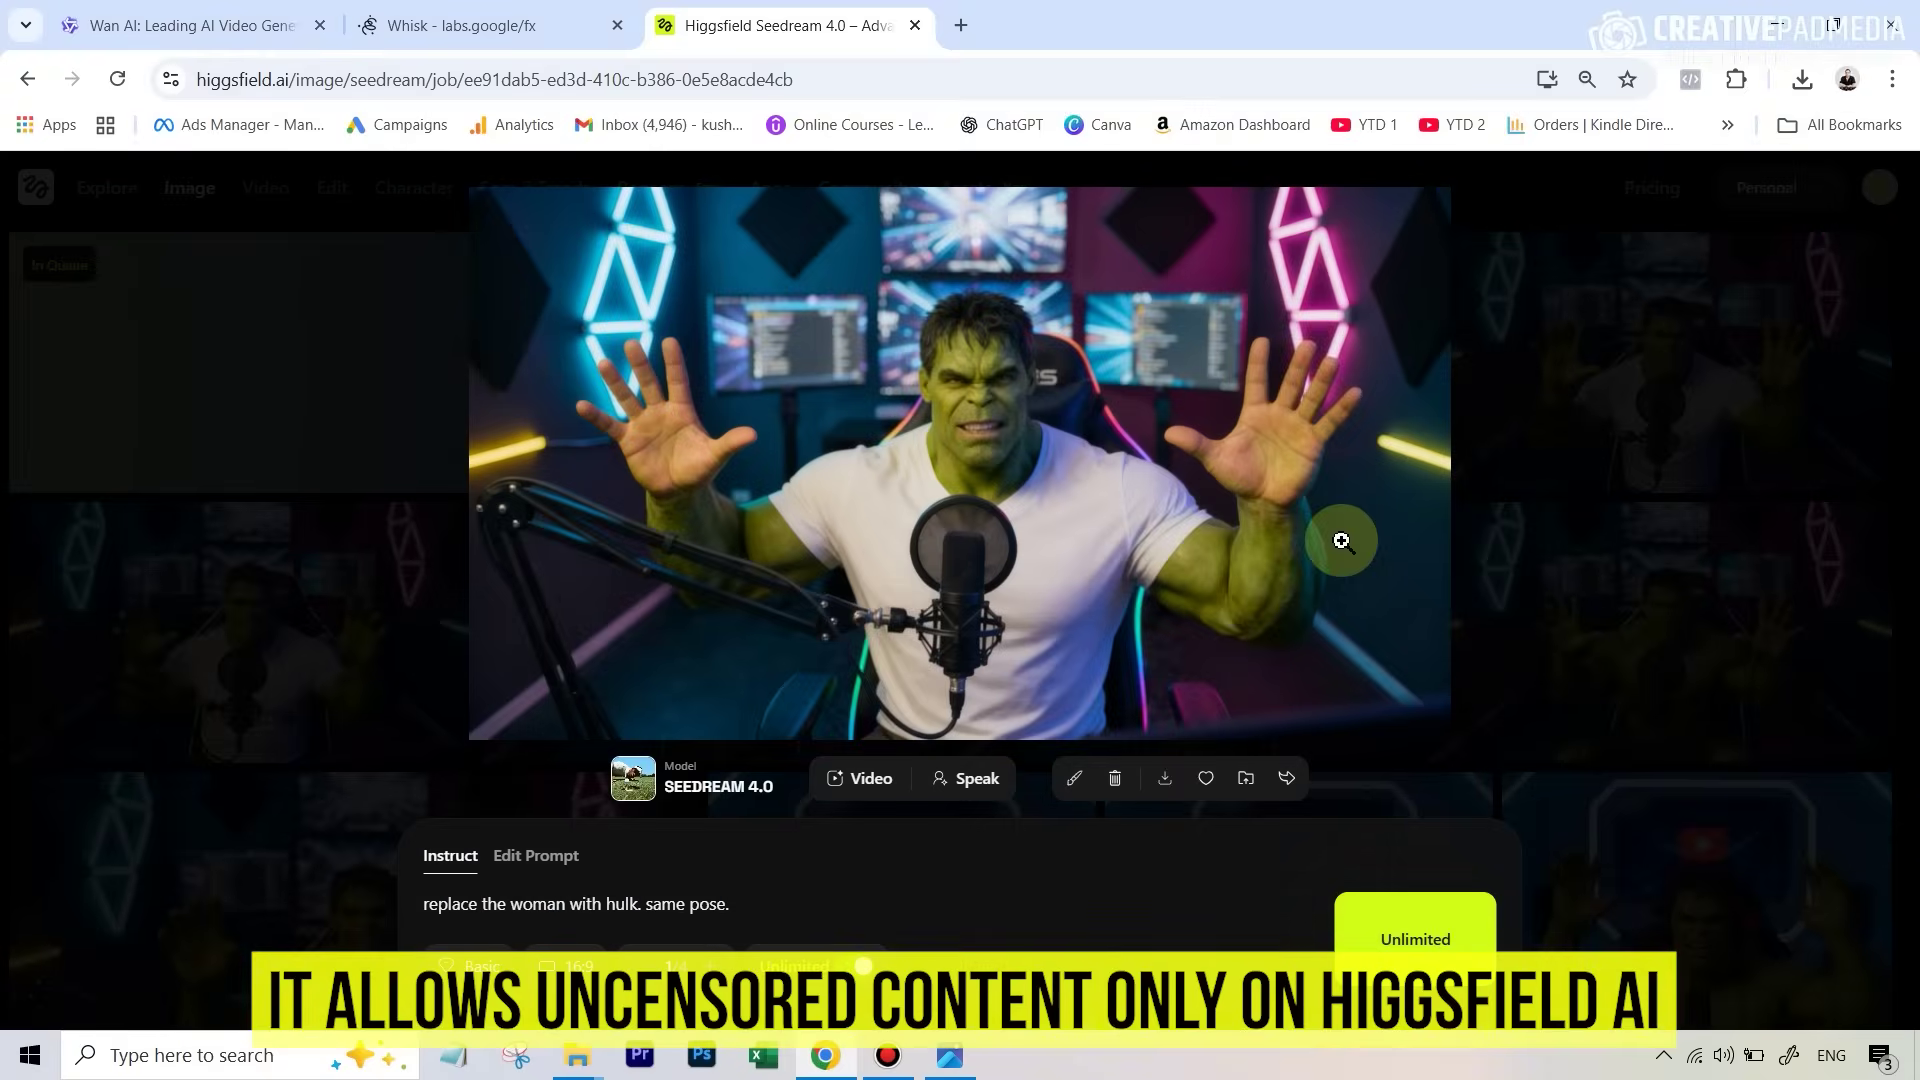
pyautogui.press('Right')
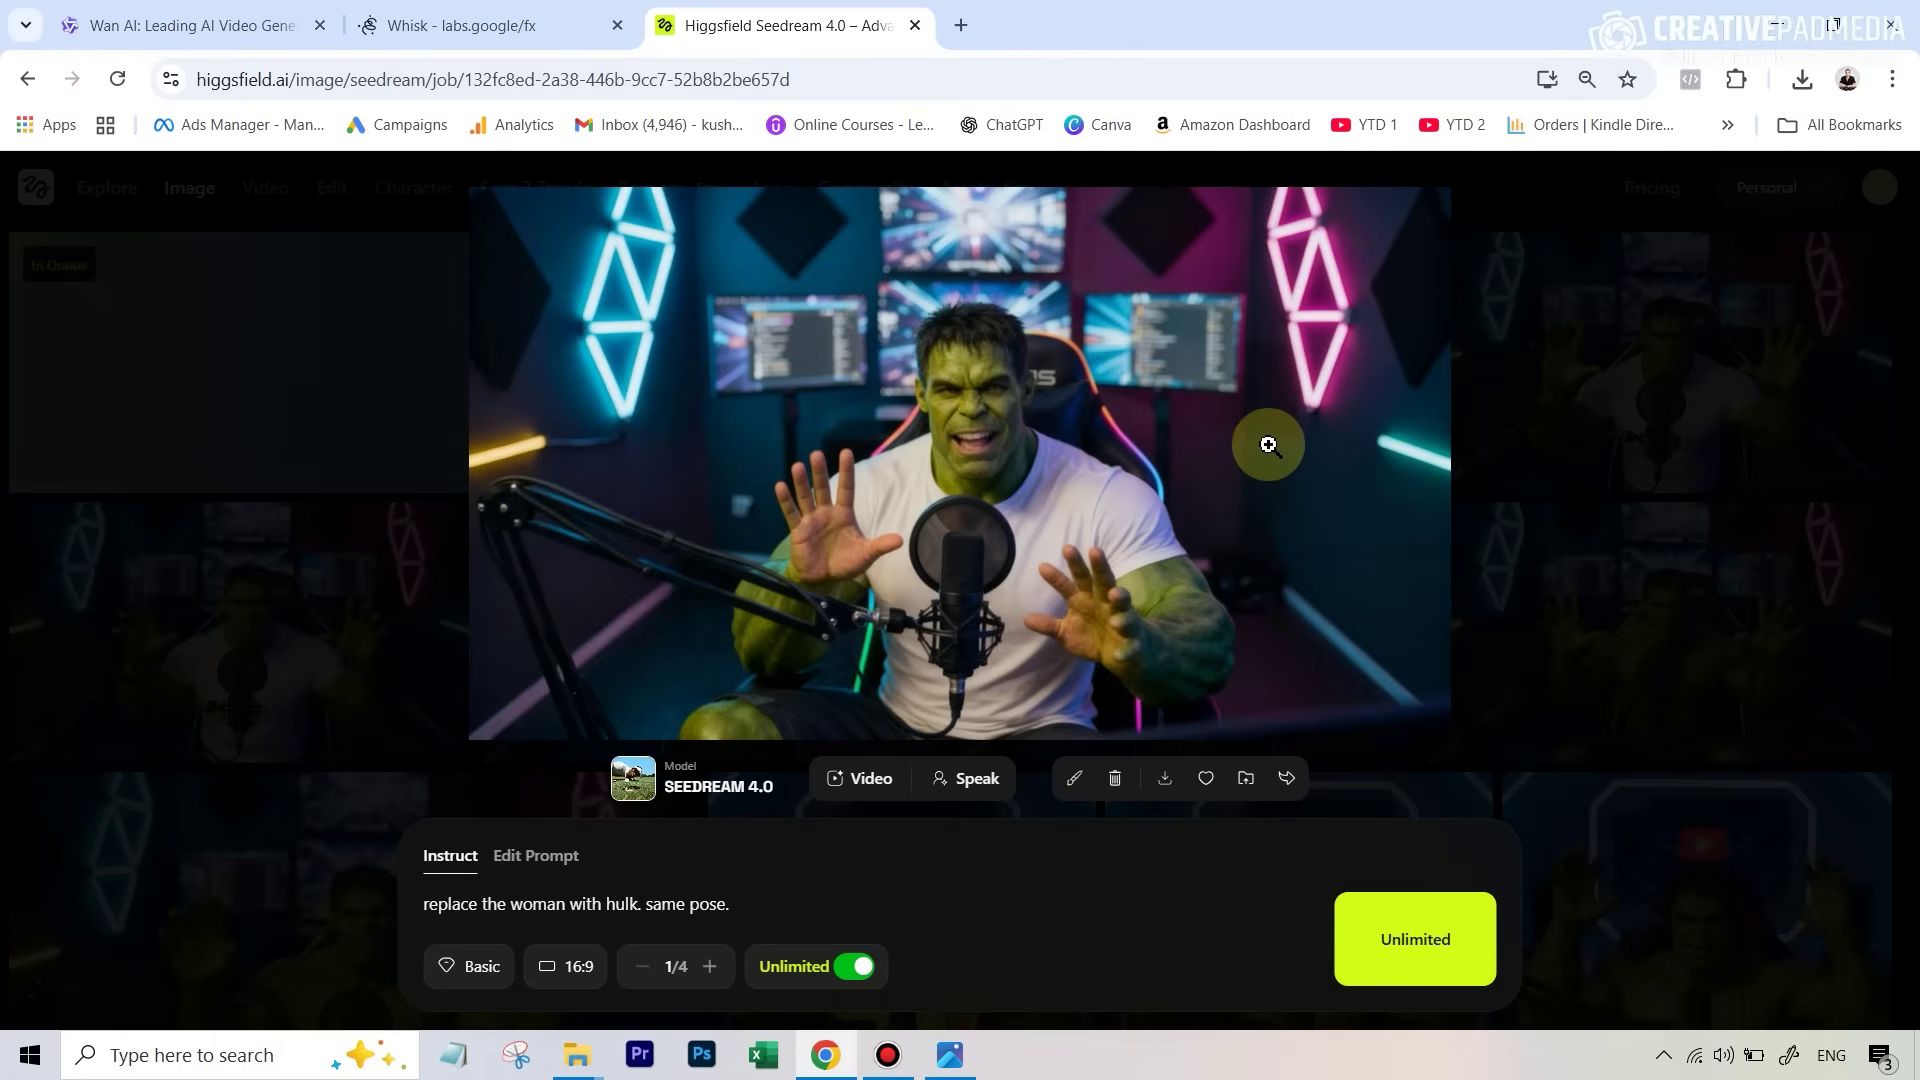
pyautogui.press('Right')
pyautogui.press('Escape')
pyautogui.click(1090, 533)
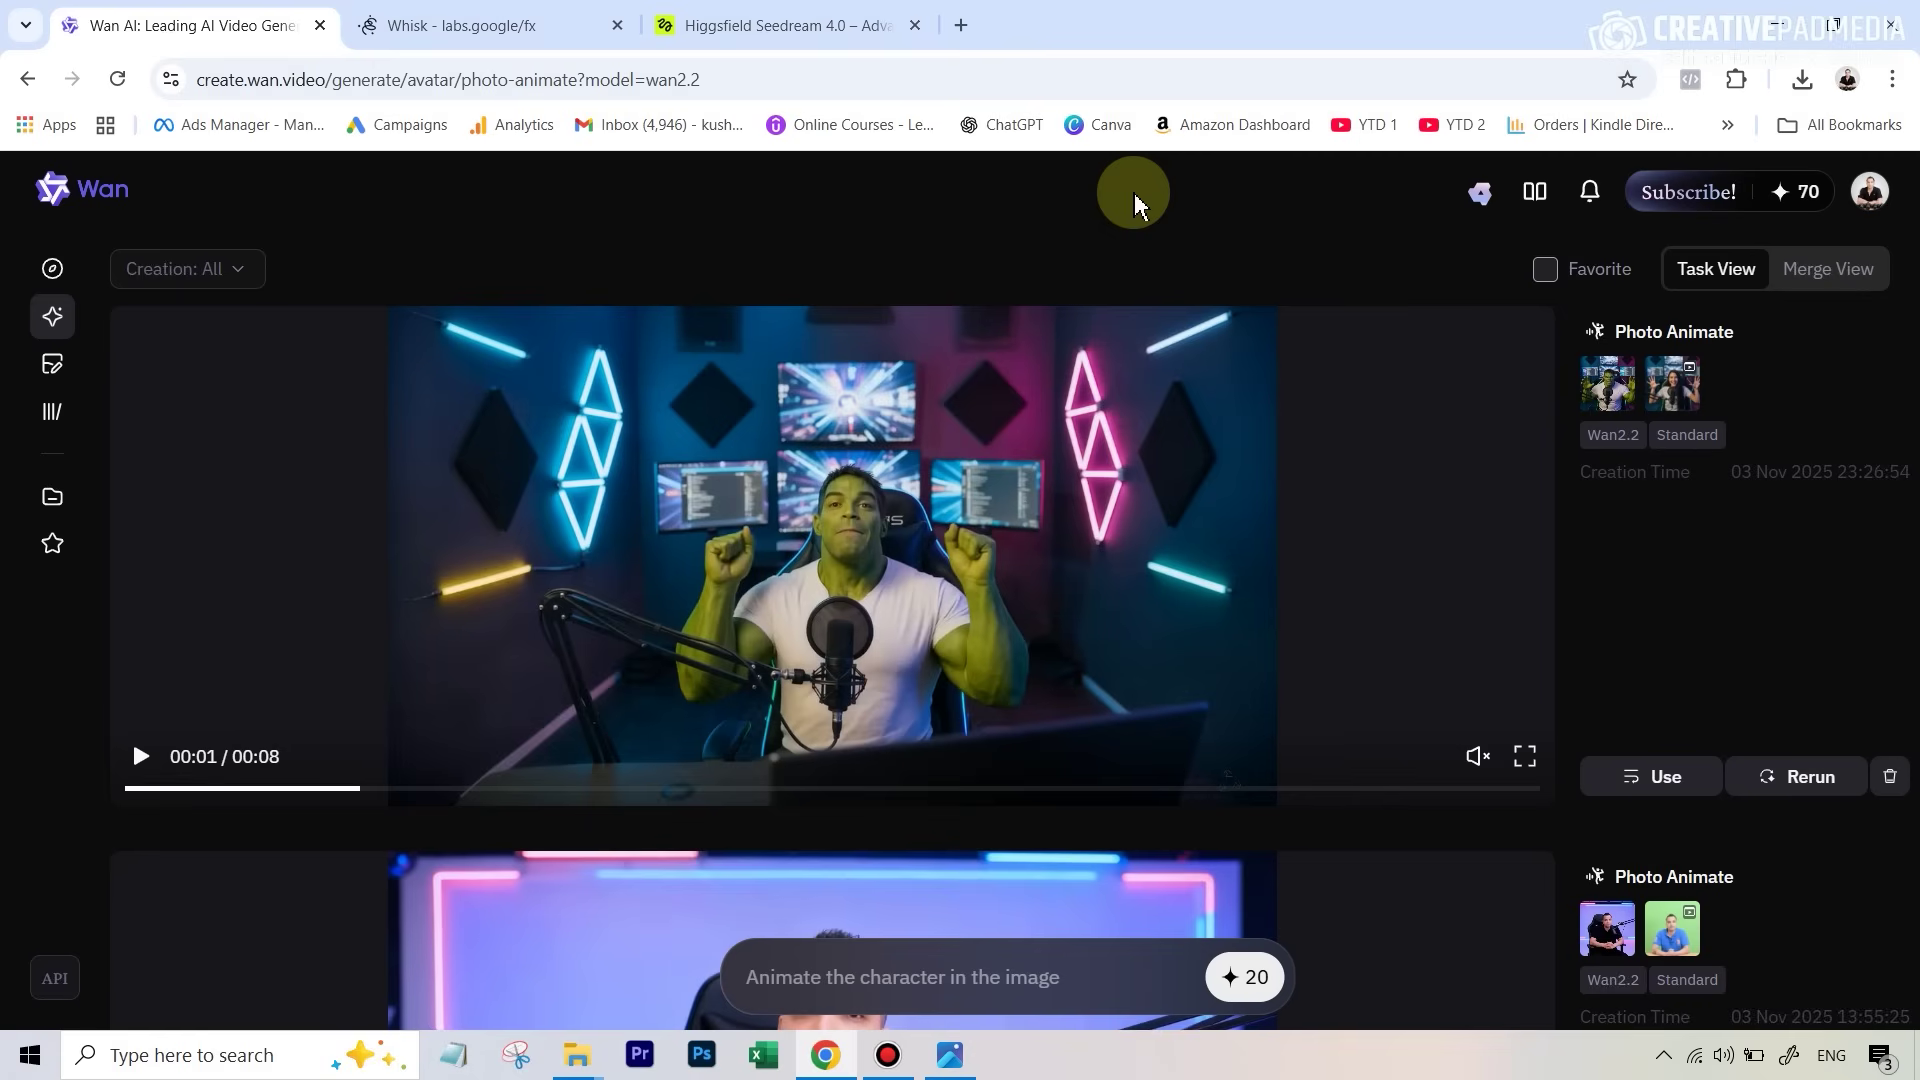
# Step: Return to Wan and play the Character Swap video of the man in the red hoodie
pyautogui.scroll(-10, 1200, 235)
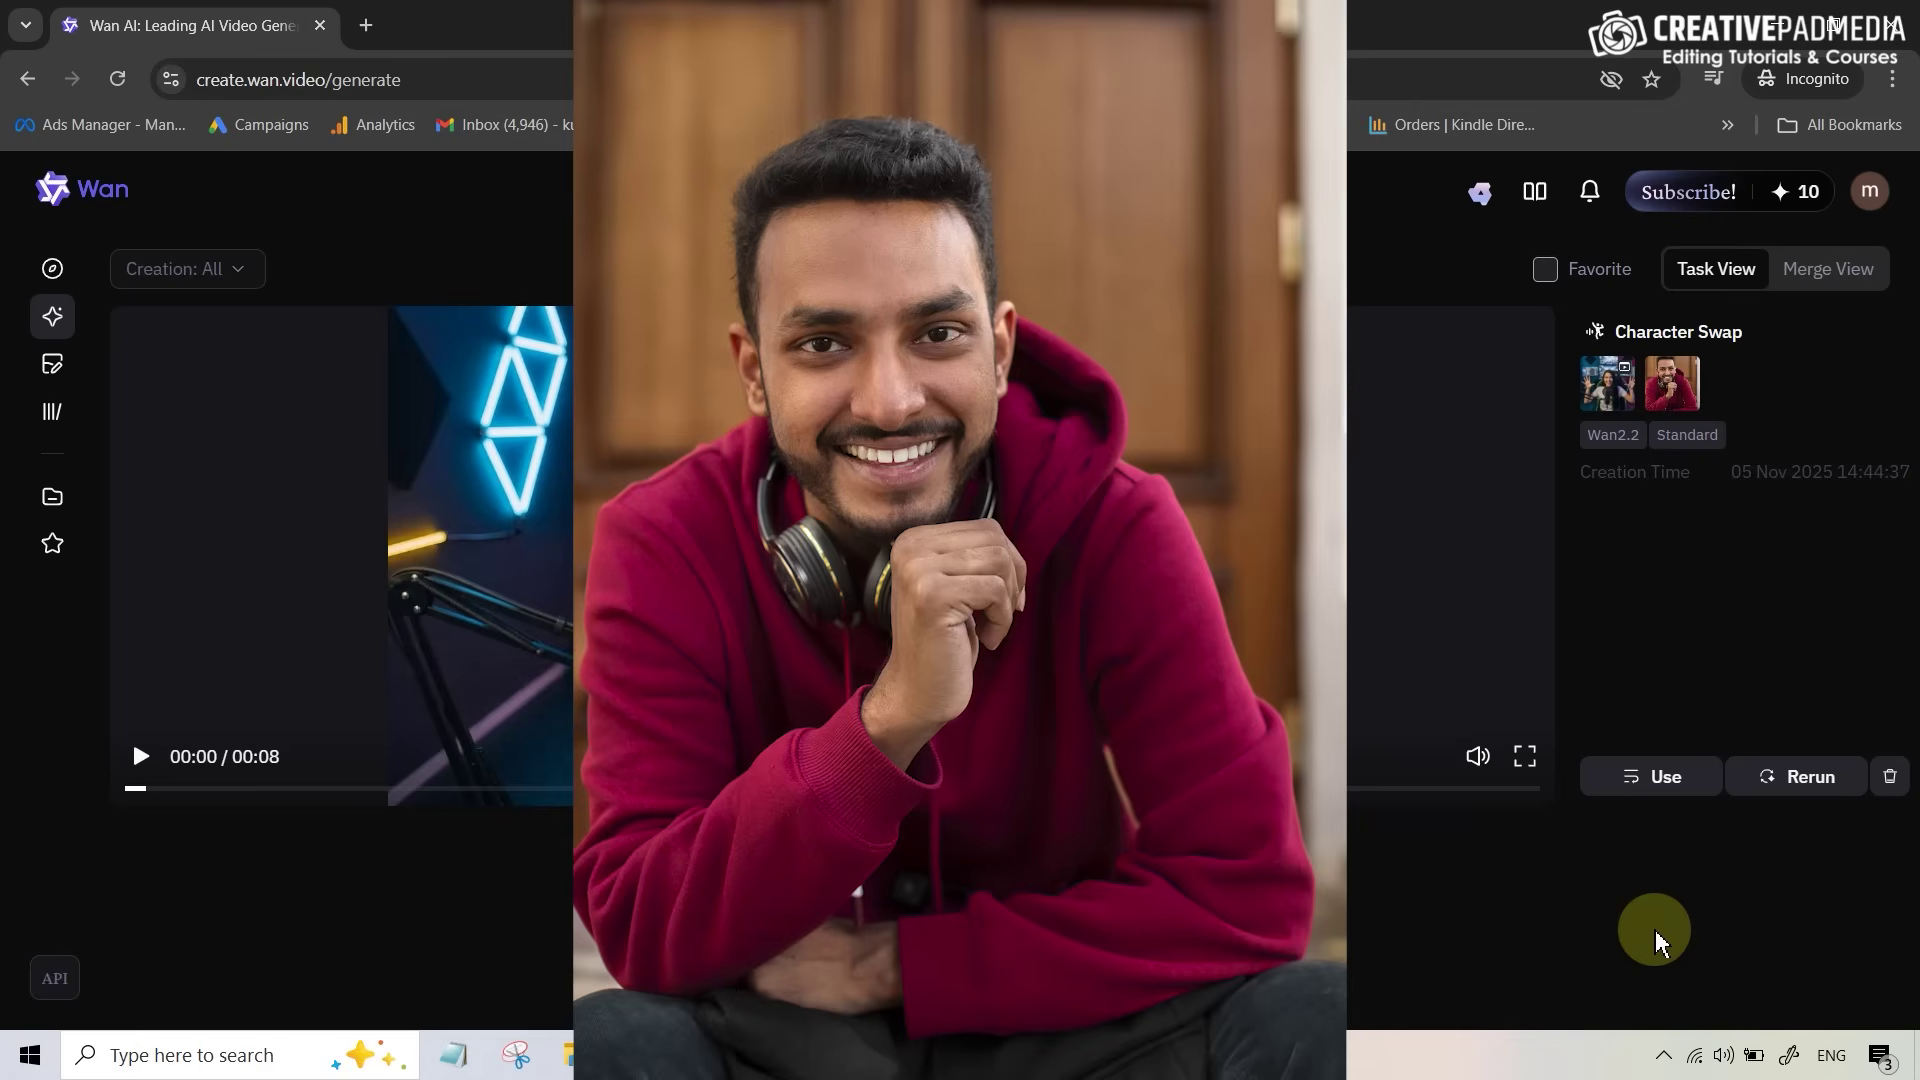
pyautogui.moveTo(454, 673)
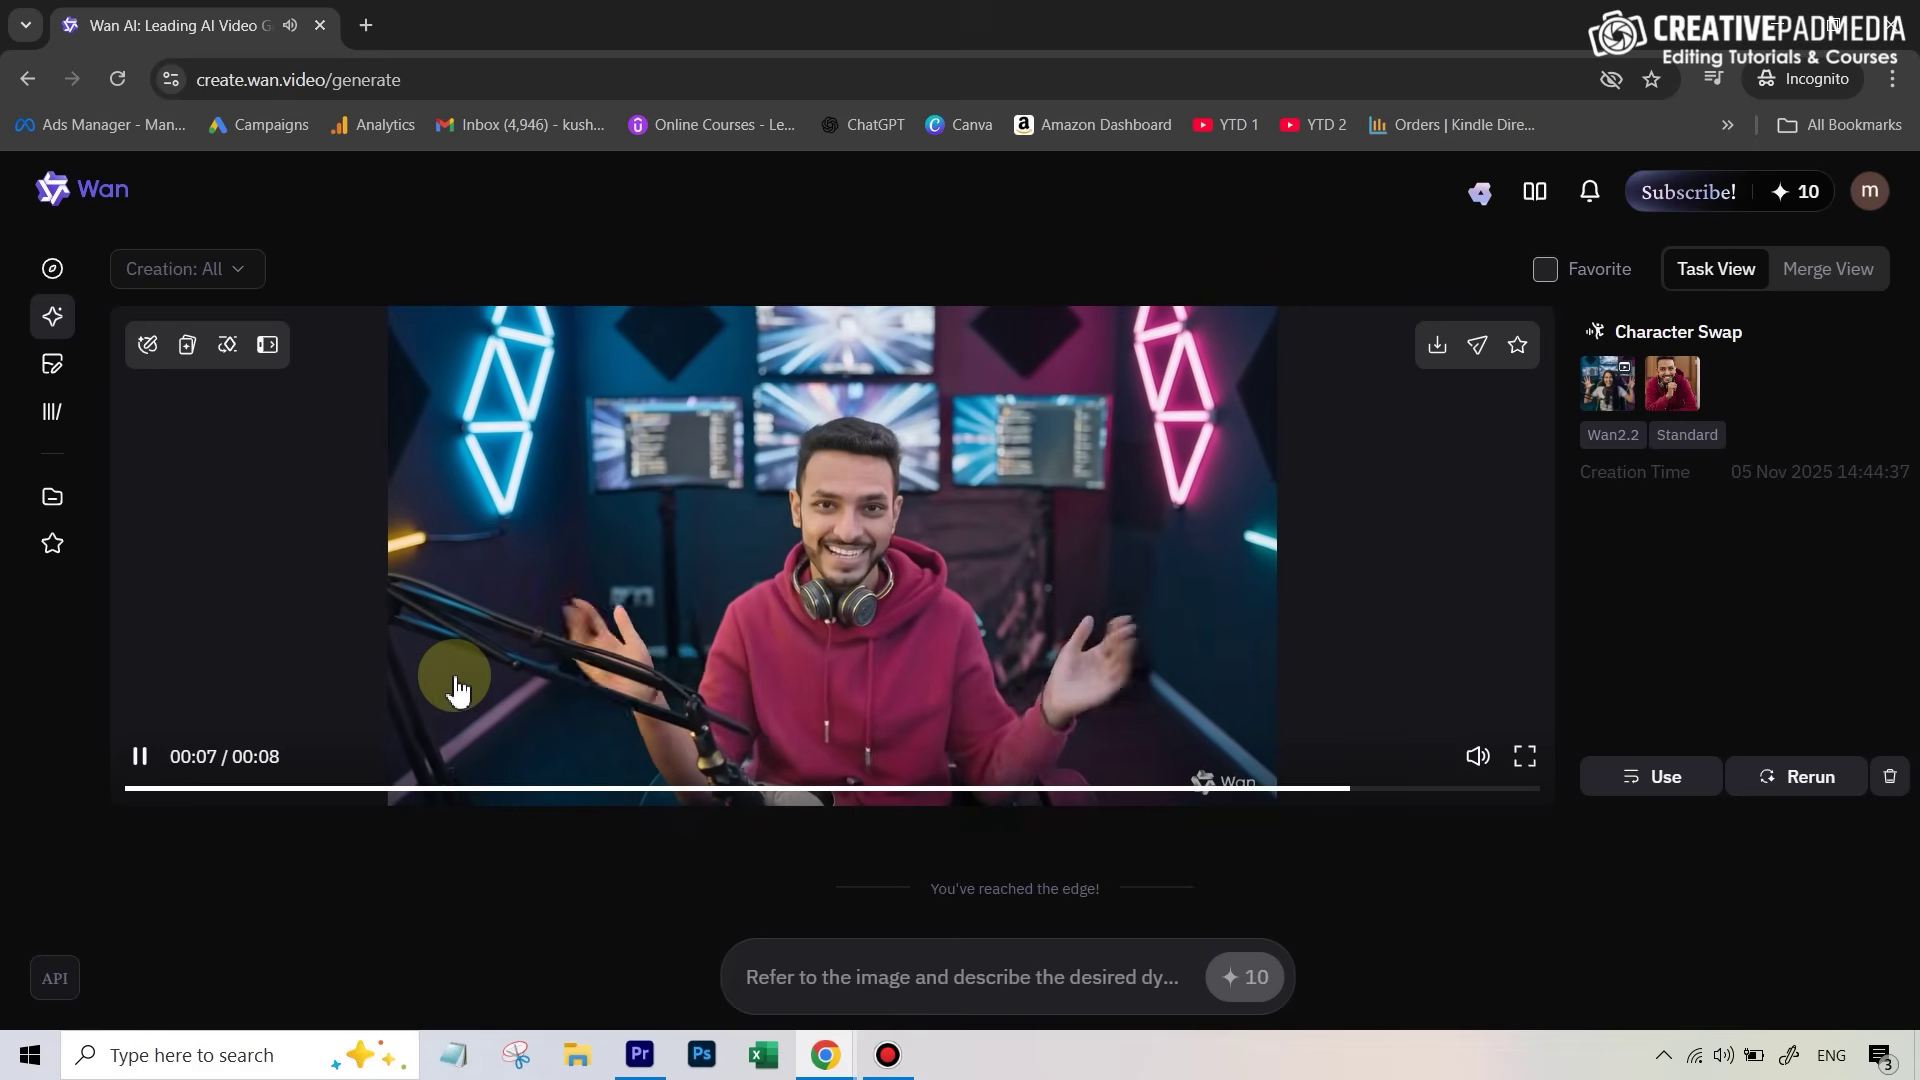
pyautogui.click(452, 686)
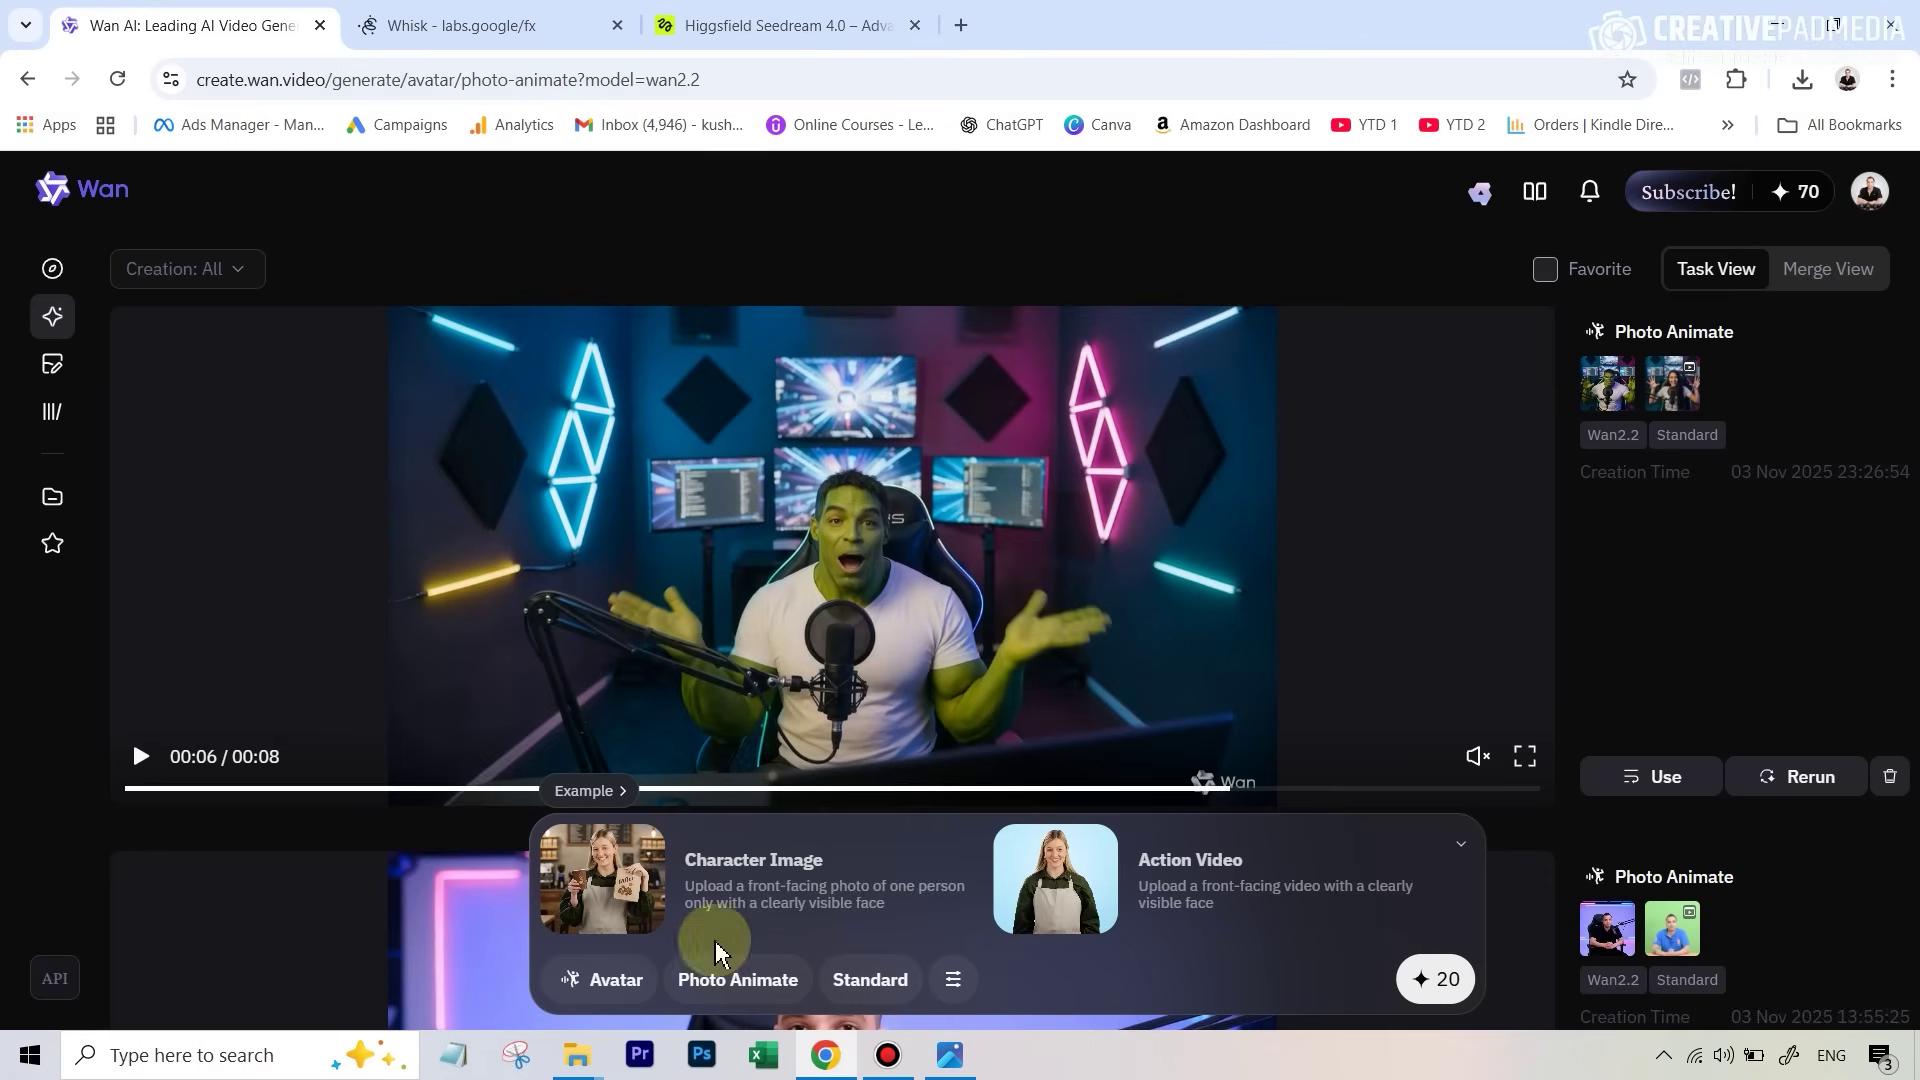
# Step: Switch to Speech to Video, add the red-hoodie man's image and a trimmed speech audio, and generate the video at 720P
pyautogui.click(737, 980)
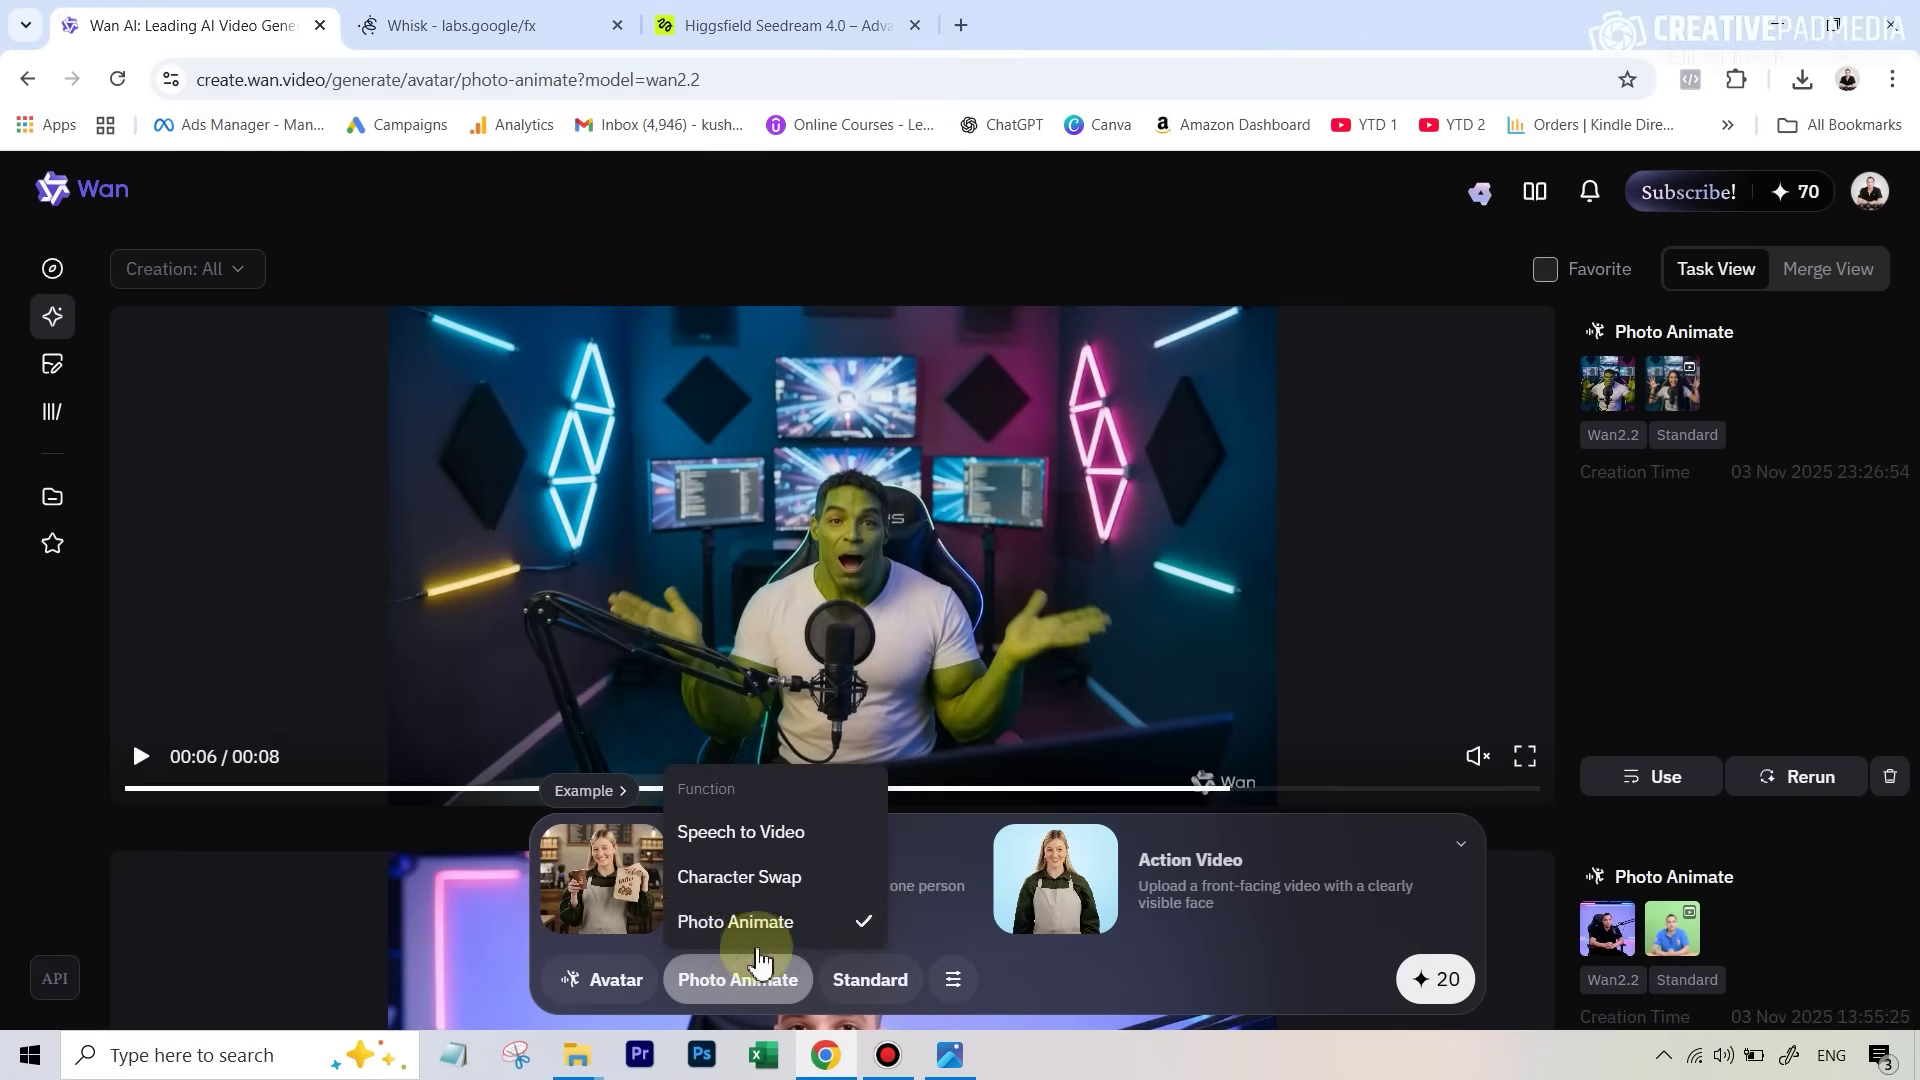
pyautogui.click(733, 830)
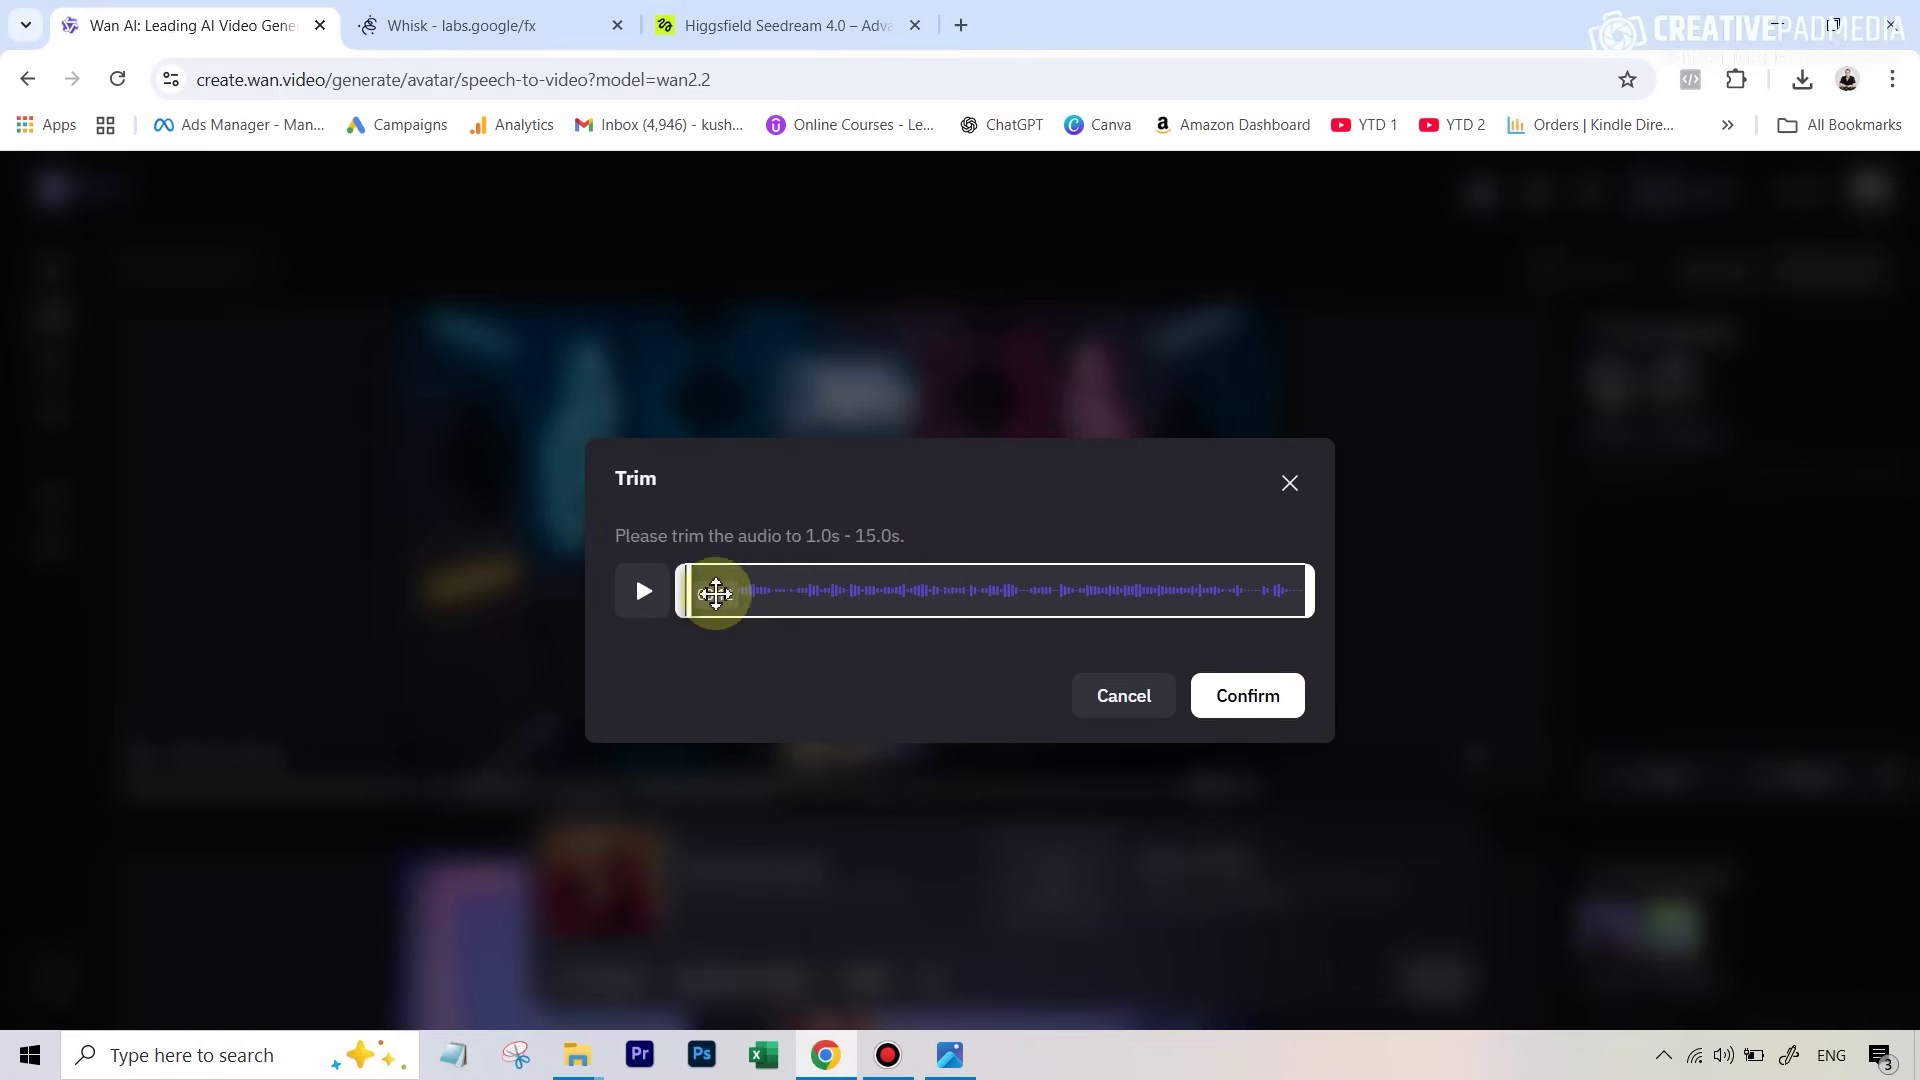
pyautogui.click(1225, 708)
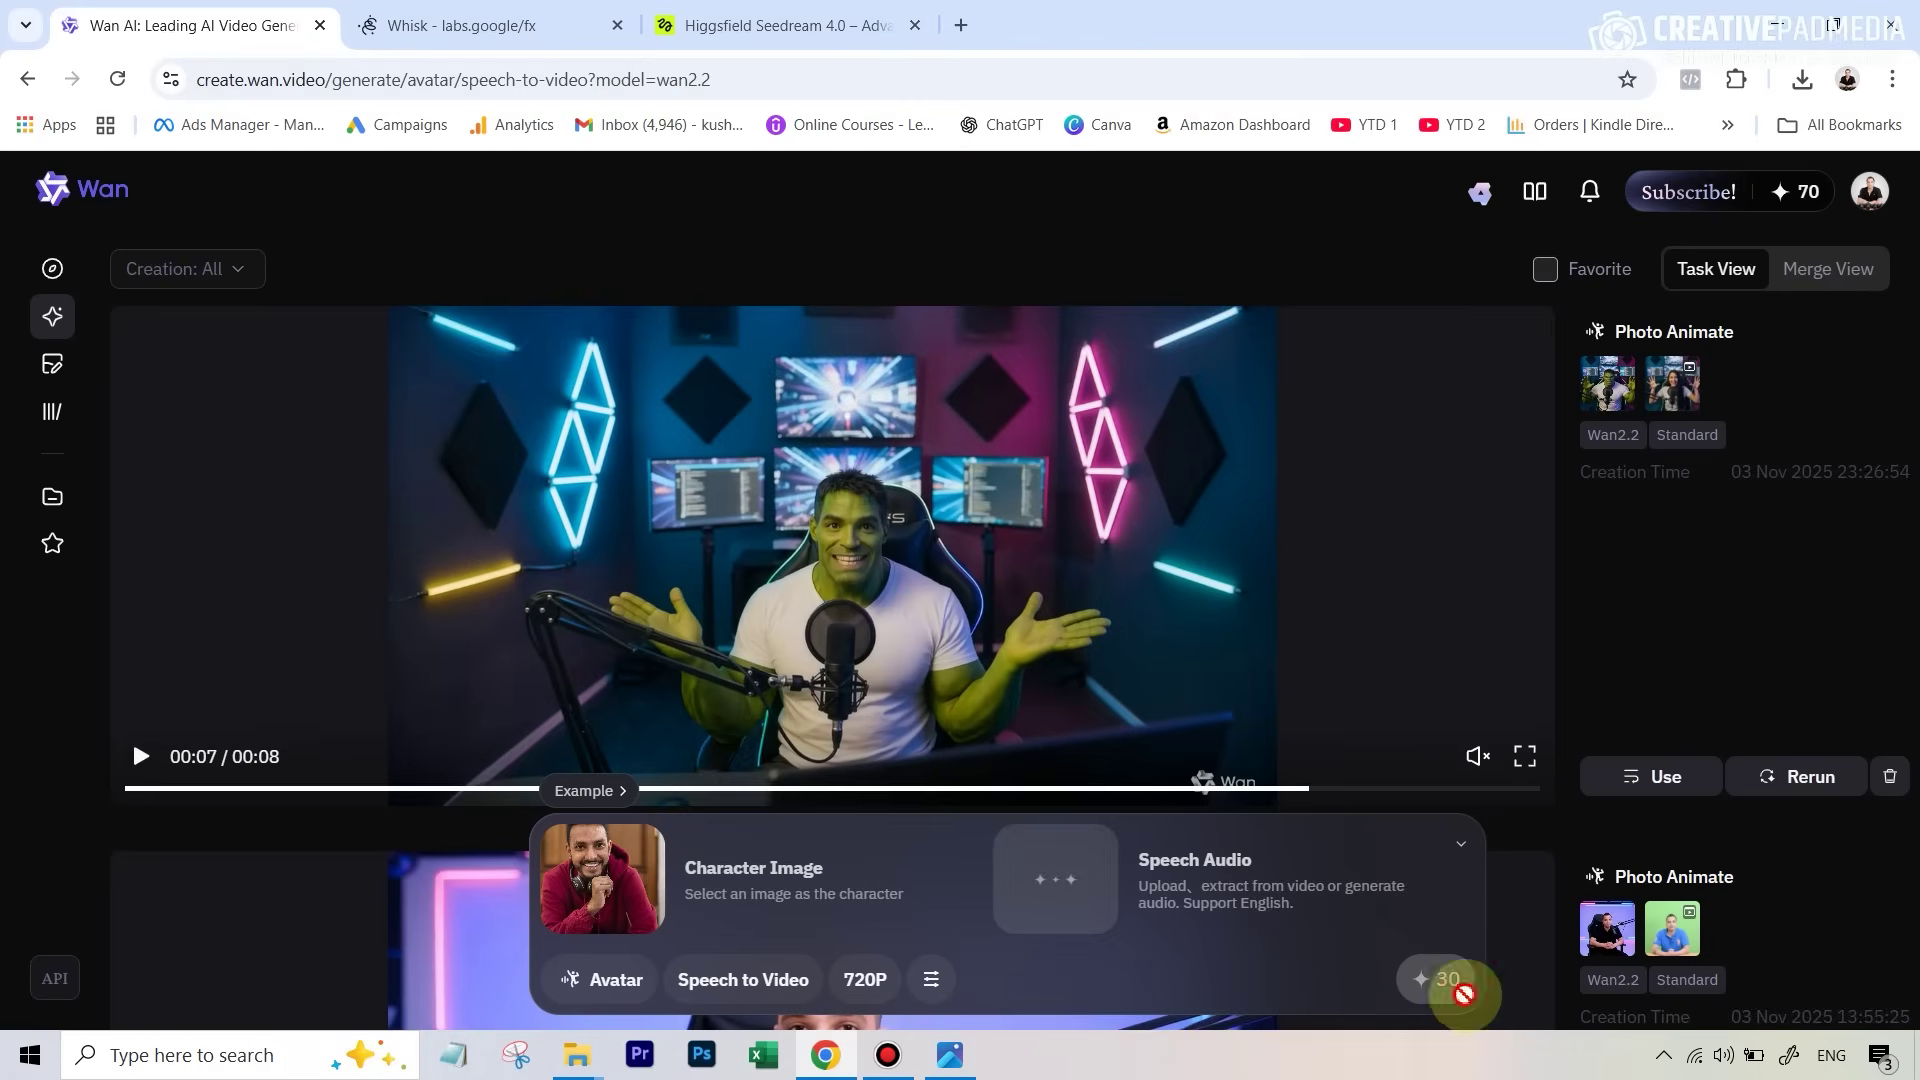
pyautogui.click(1390, 1000)
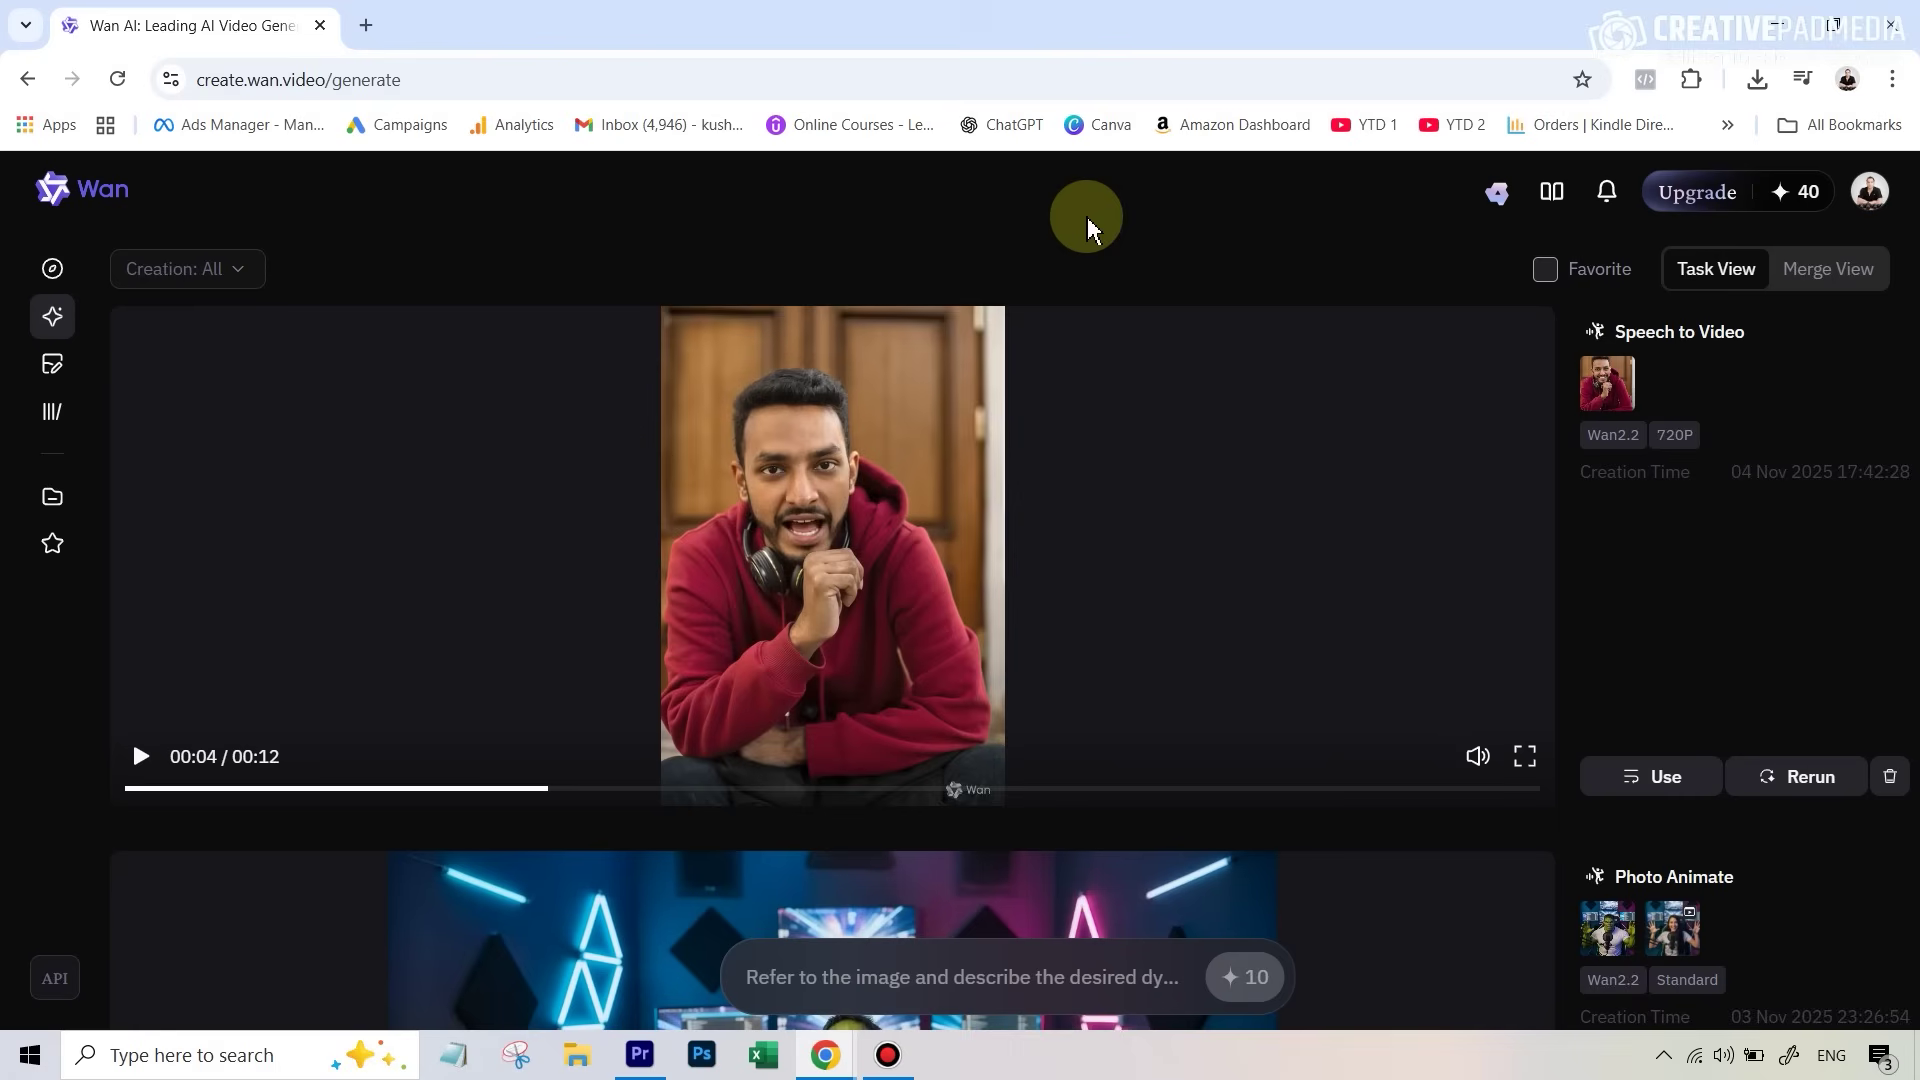
# Step: Check the credit balance and examine Wan's membership plans with monthly billing and its purchasable credit packs
pyautogui.click(1795, 203)
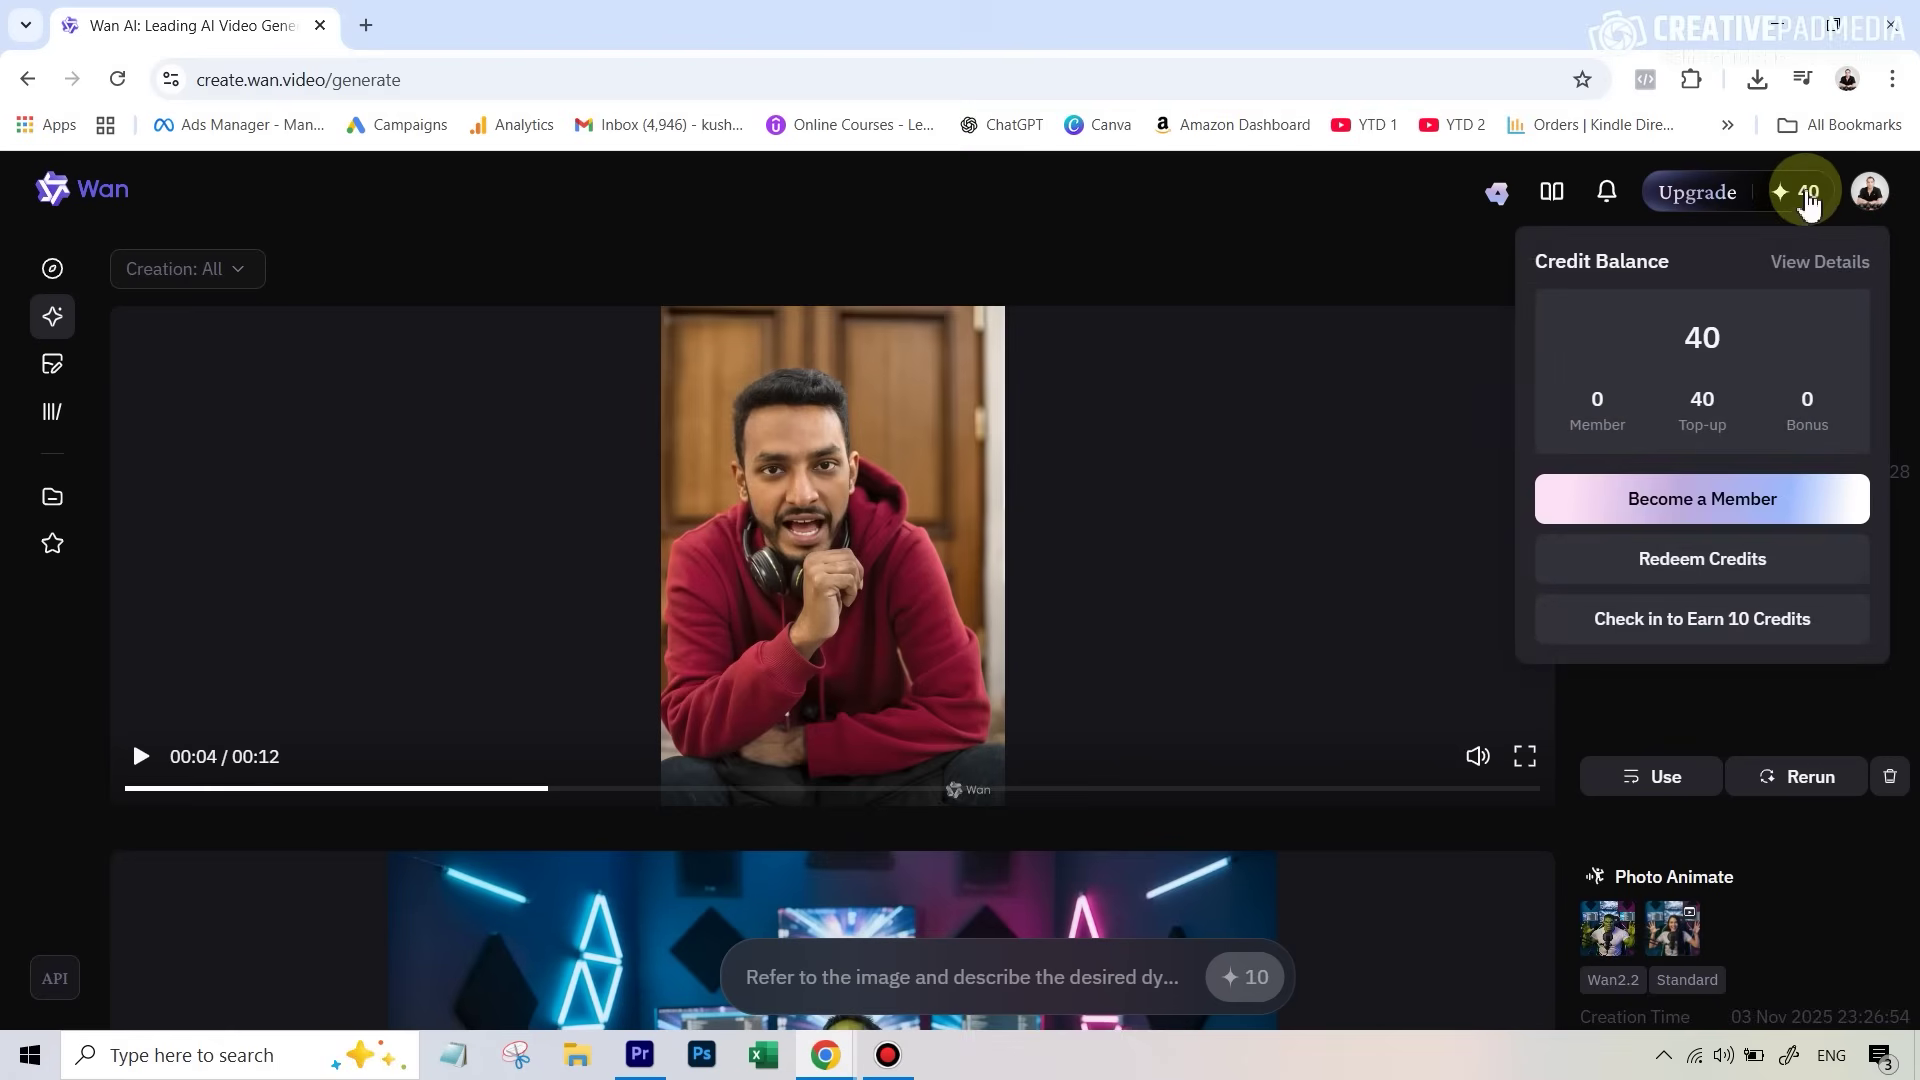
pyautogui.click(1700, 512)
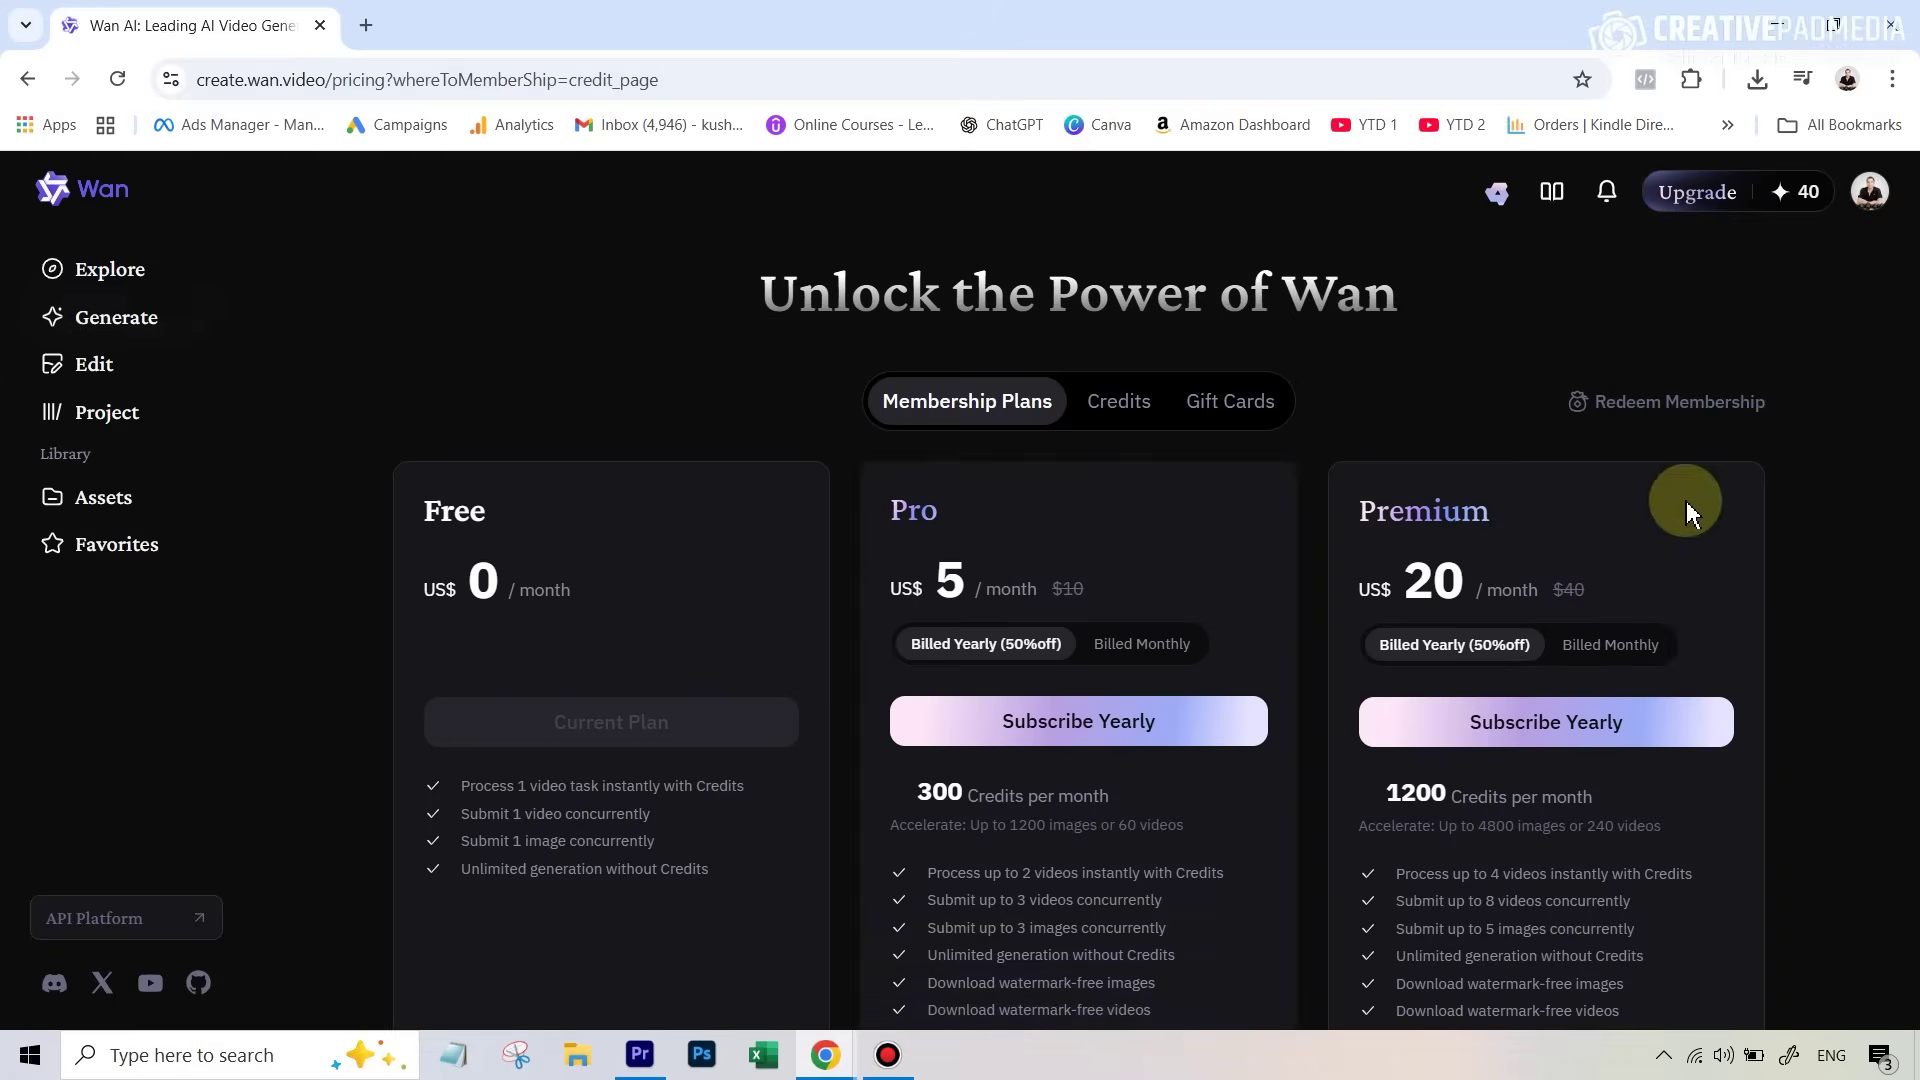
pyautogui.scroll(-2, 1200, 536)
pyautogui.scroll(2, 1150, 500)
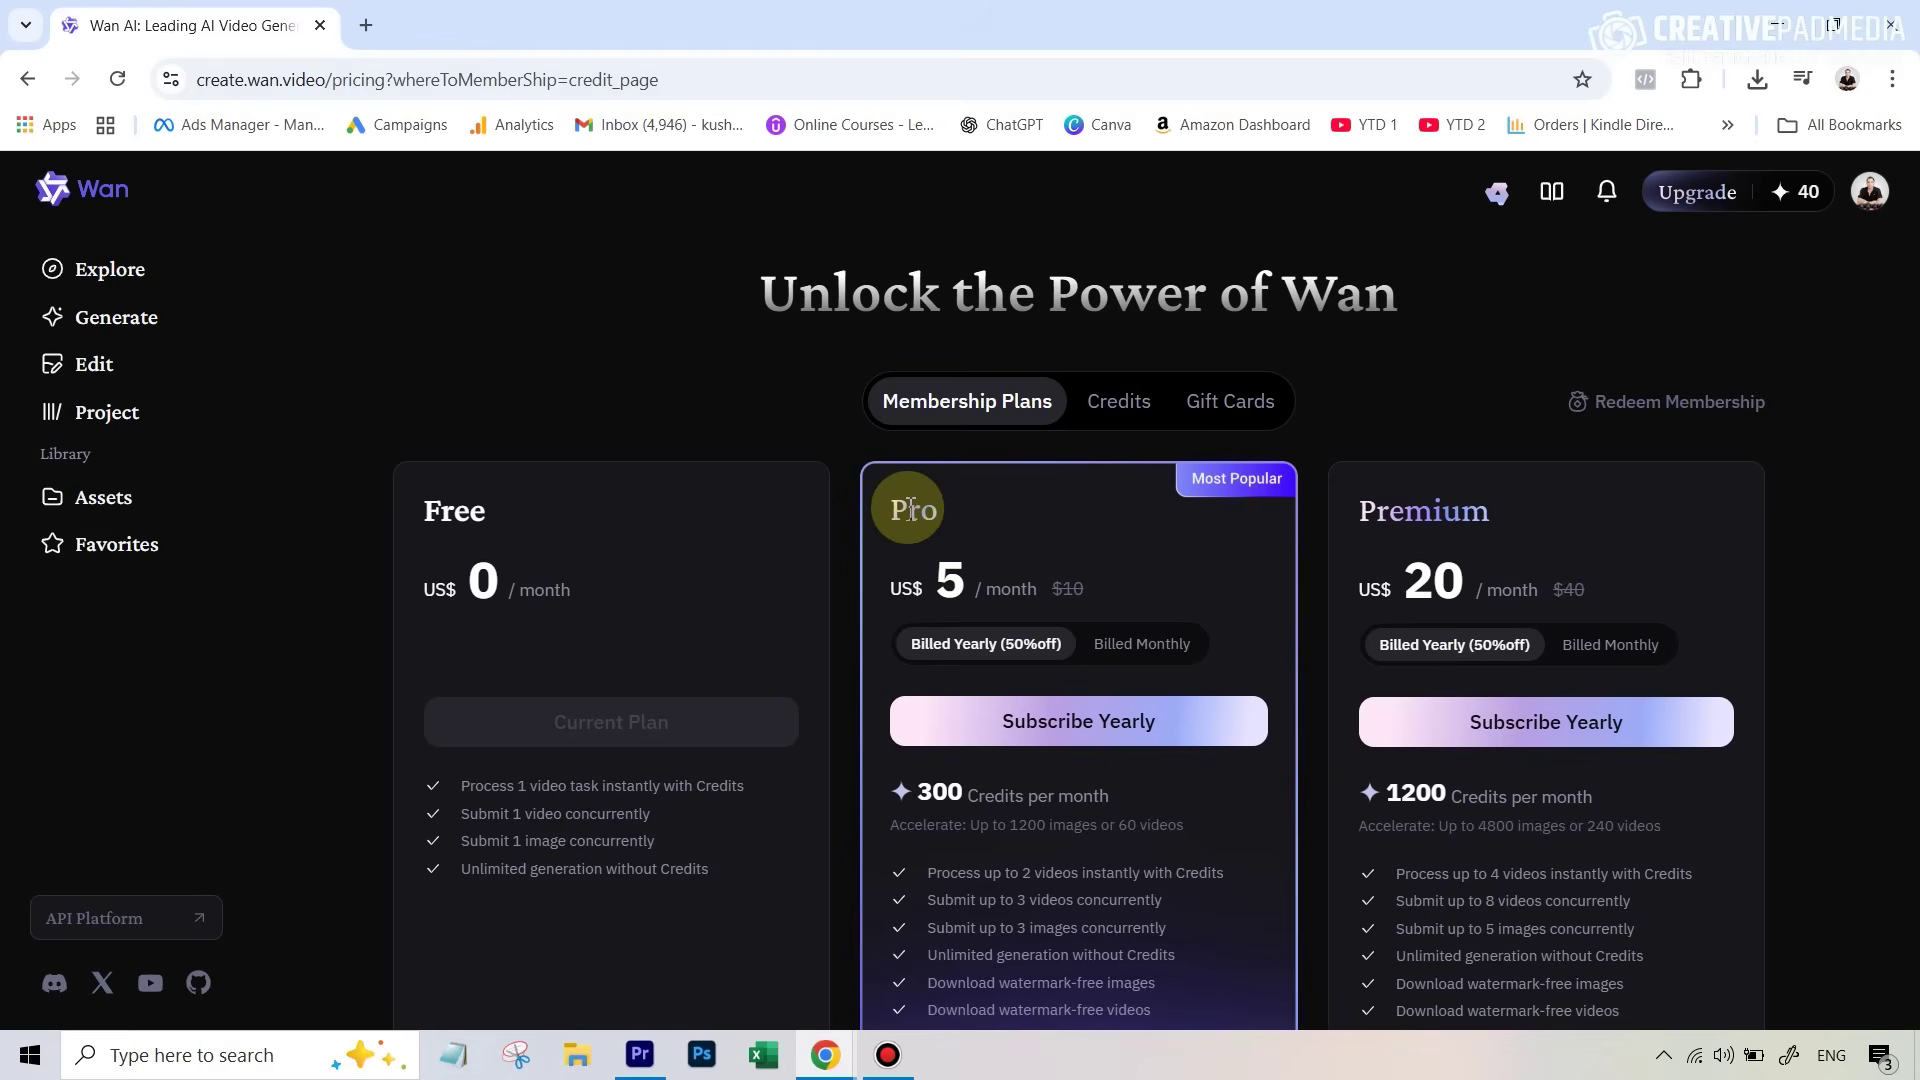
pyautogui.click(1146, 648)
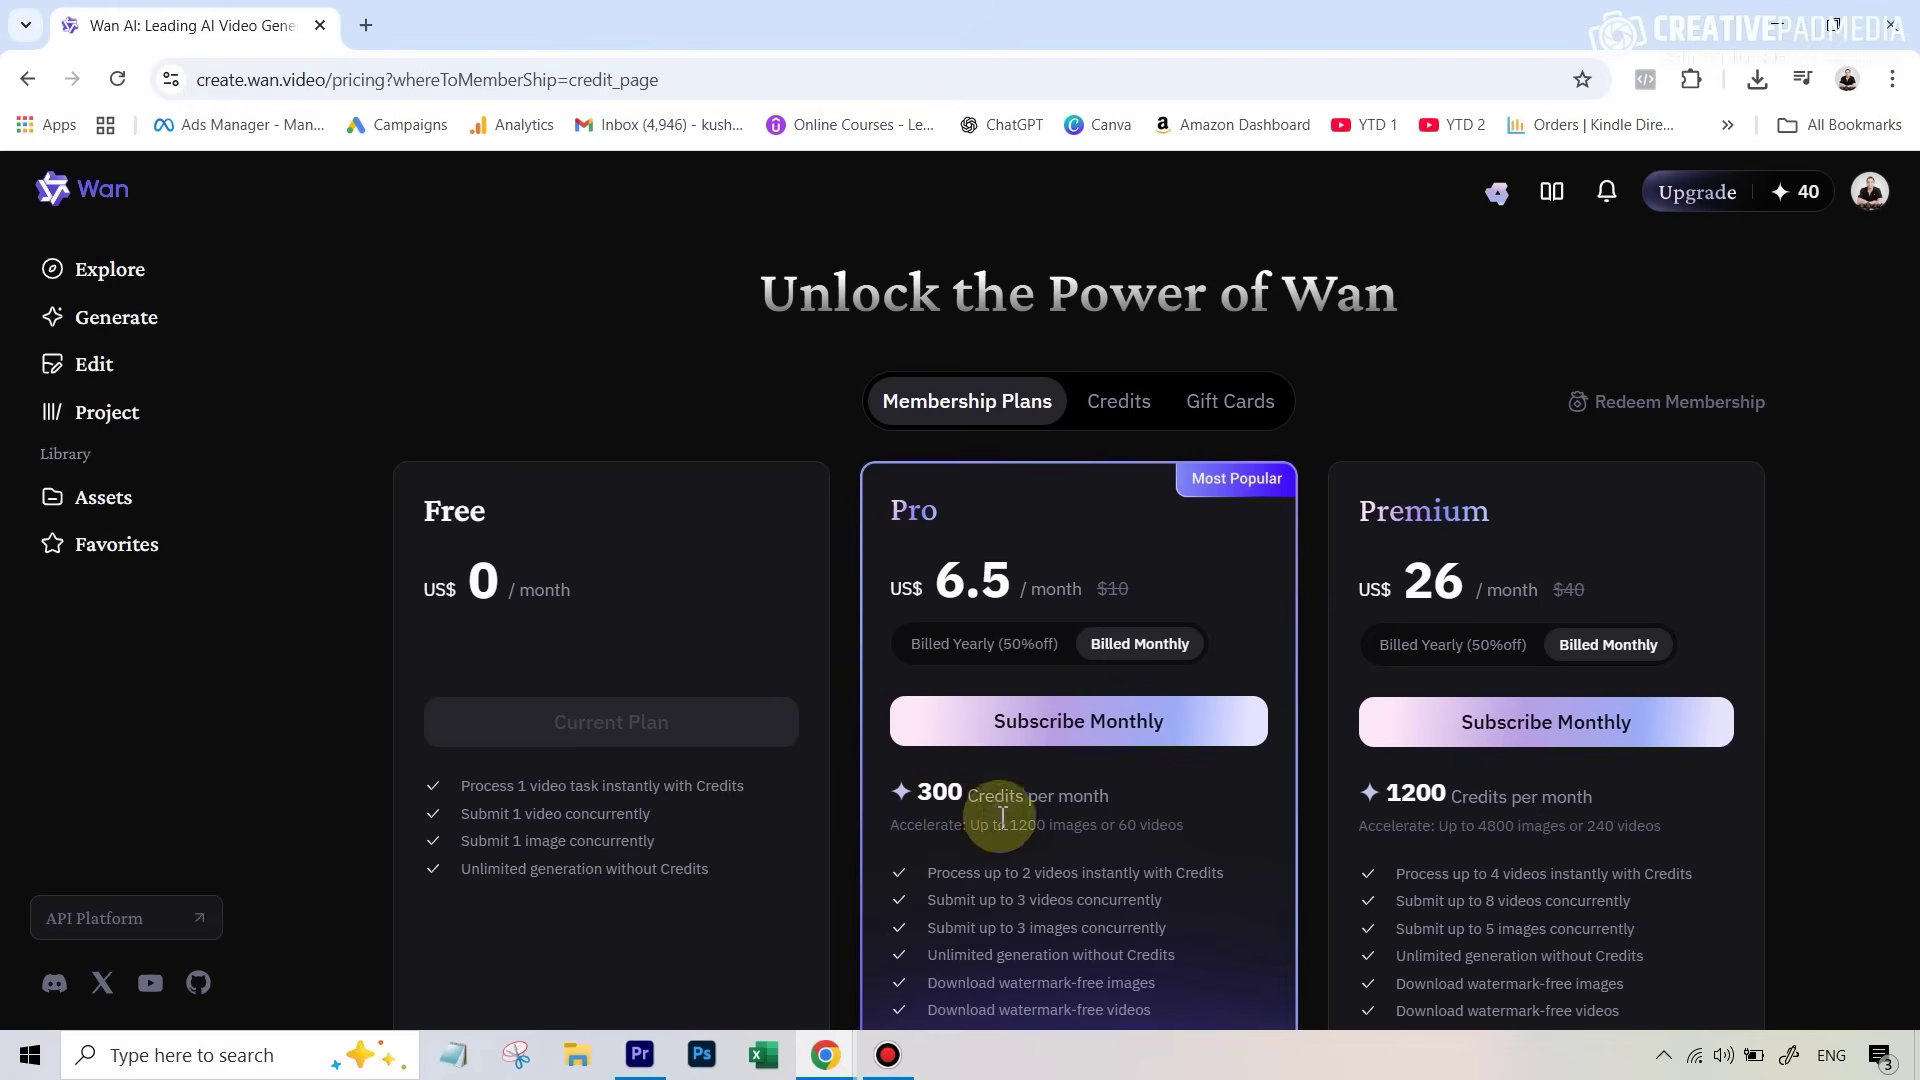
pyautogui.click(1117, 421)
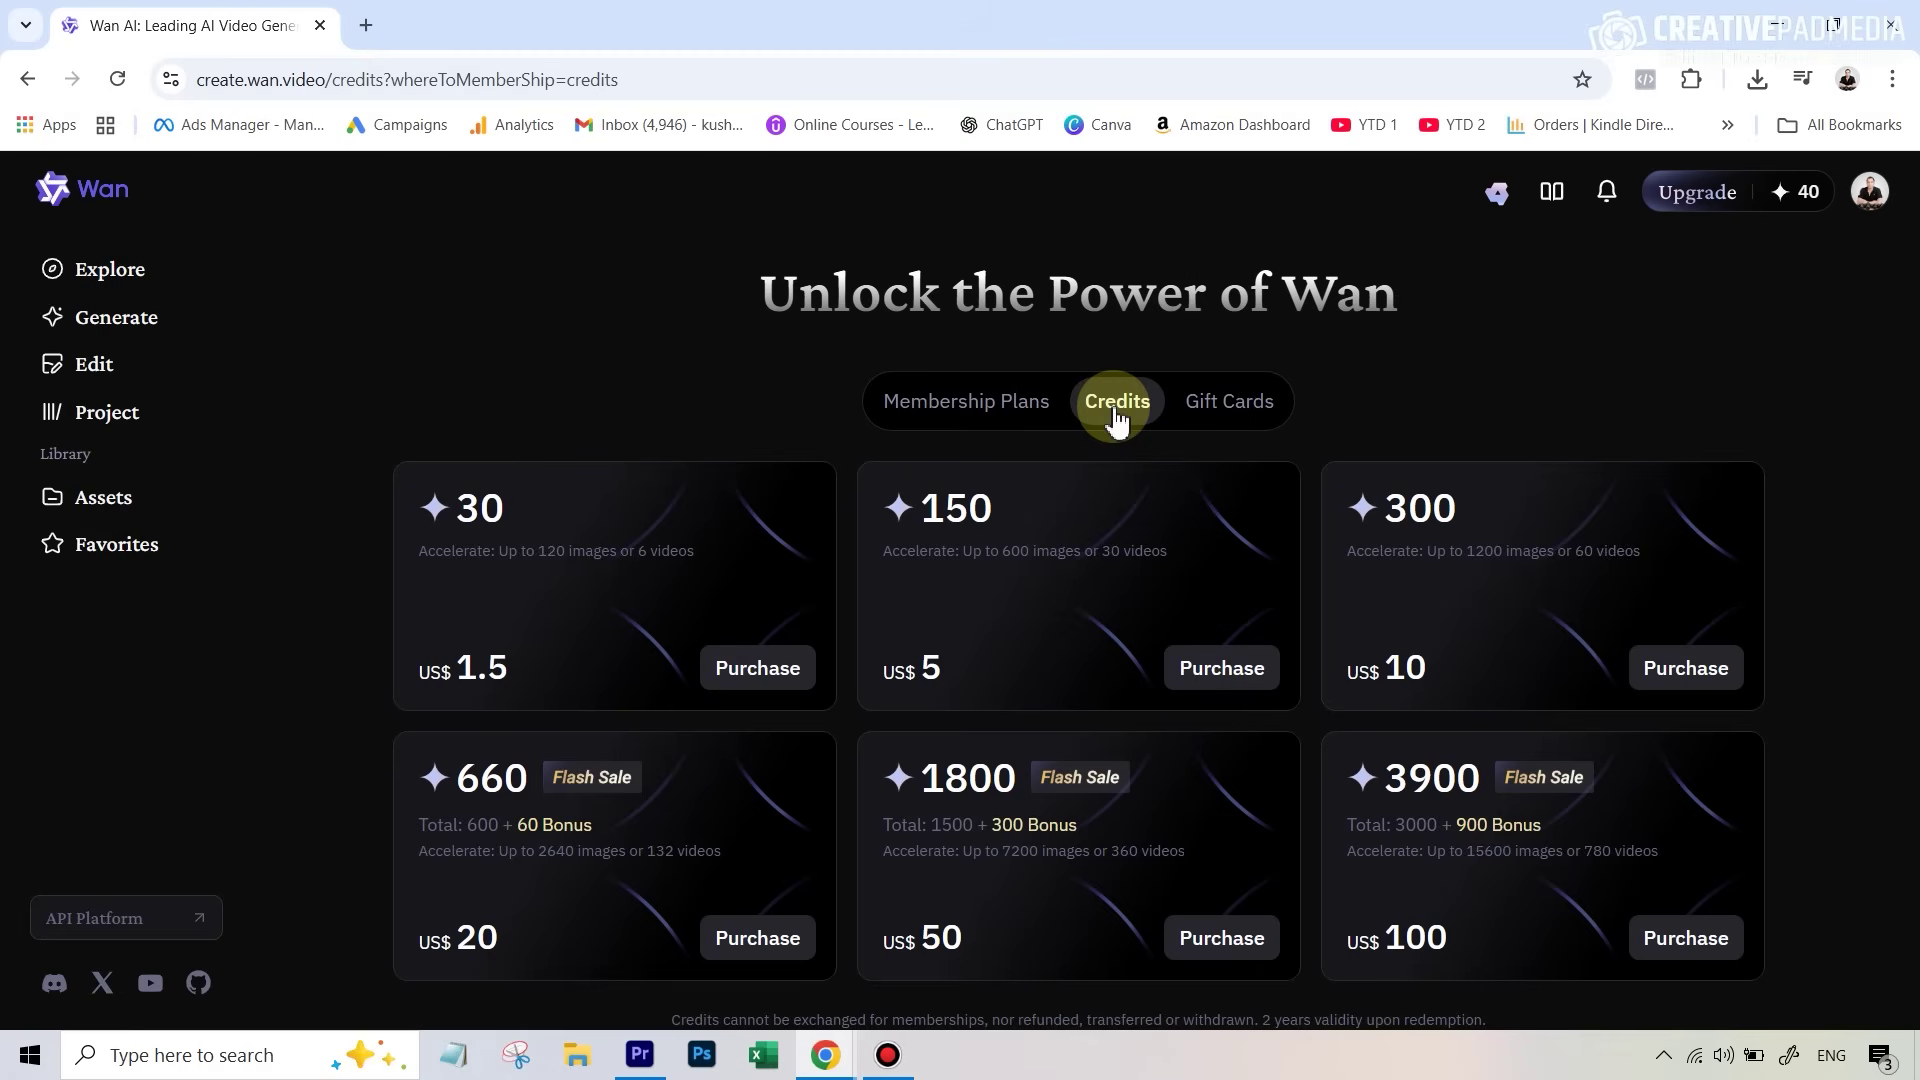